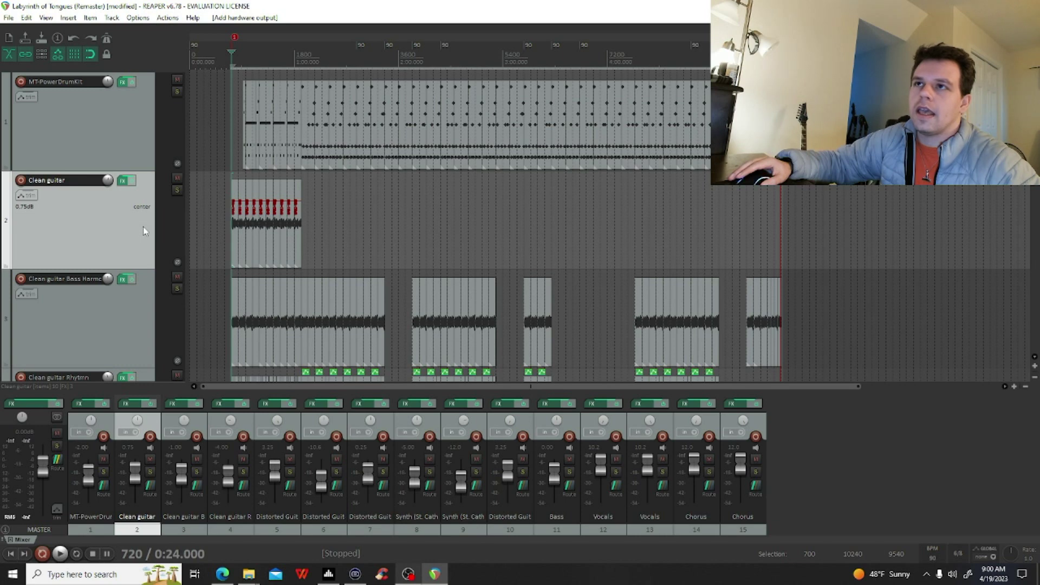
Step: Review the drum and clean guitar tracks and the project's time signature, and select the Clean guitar Bass Harmony track
{"action": "scroll", "coordinate": [144, 230], "scroll_direction": "down", "scroll_amount": 2}
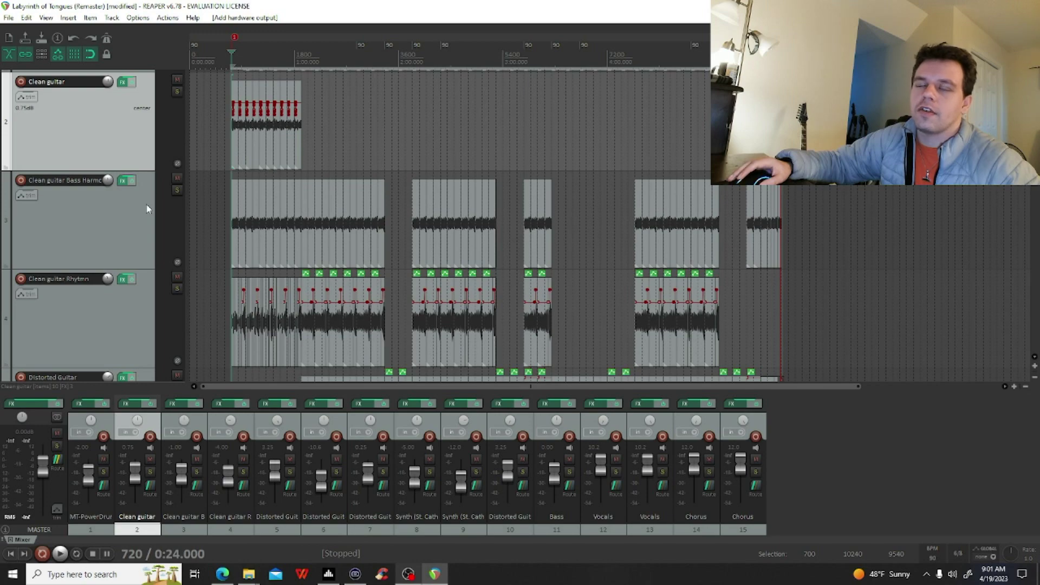
{"action": "scroll", "coordinate": [146, 205], "scroll_direction": "up", "scroll_amount": 2}
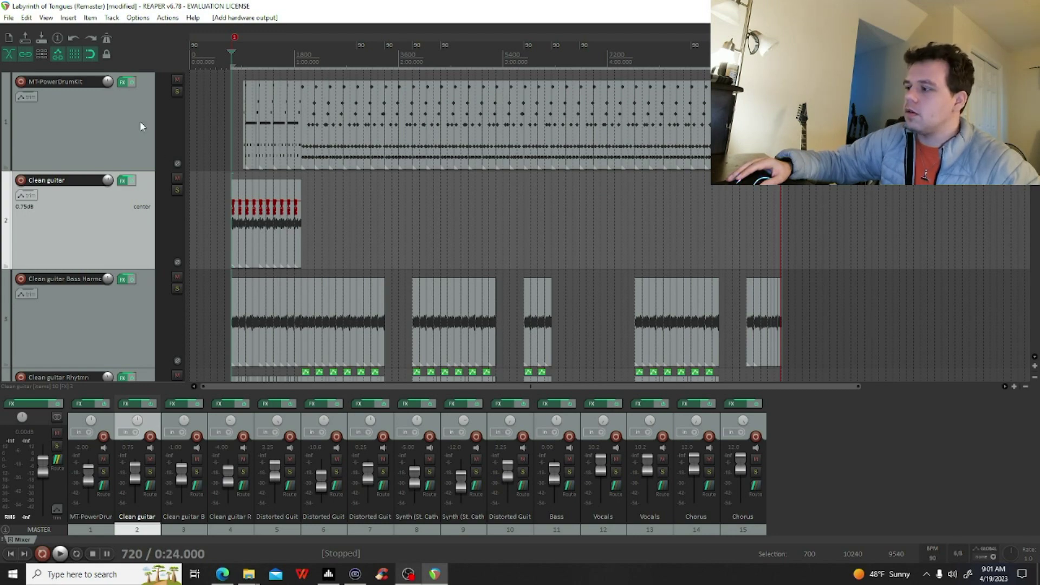
{"action": "scroll", "coordinate": [140, 122], "scroll_direction": "down", "scroll_amount": 2}
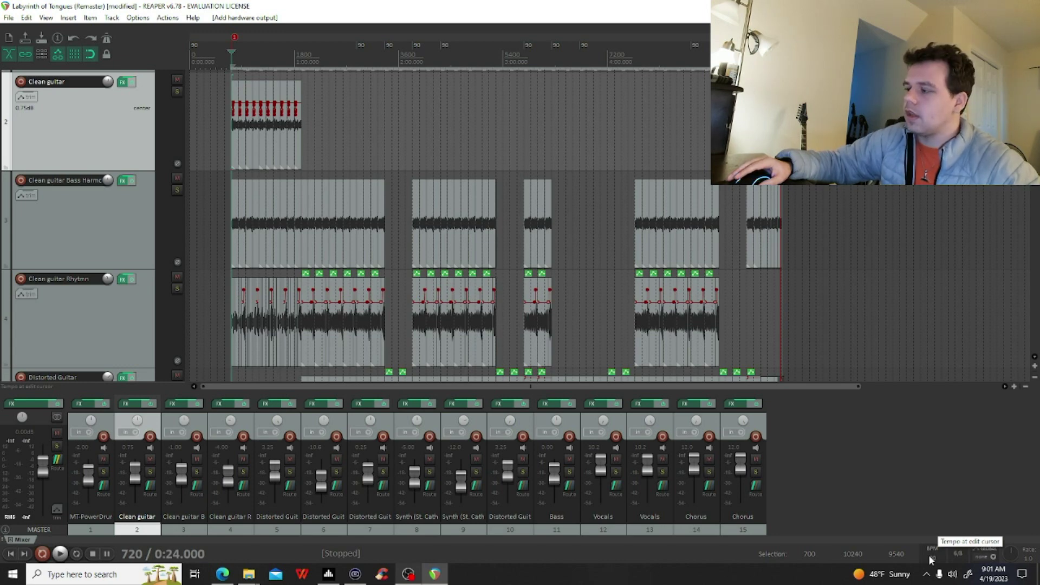
{"action": "scroll", "coordinate": [116, 239], "scroll_direction": "up", "scroll_amount": 2}
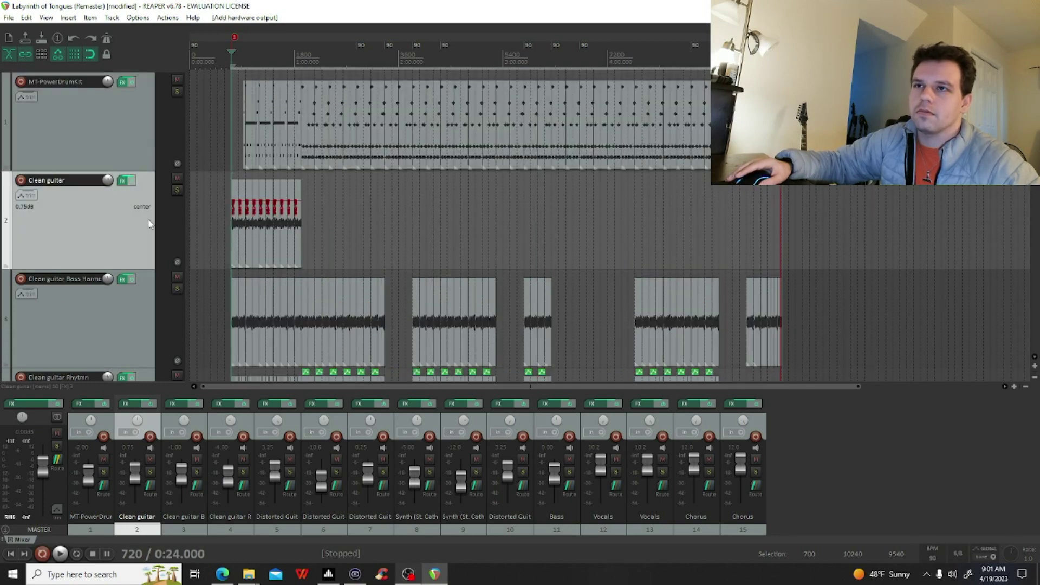
{"action": "scroll", "coordinate": [150, 239], "scroll_direction": "down", "scroll_amount": 2}
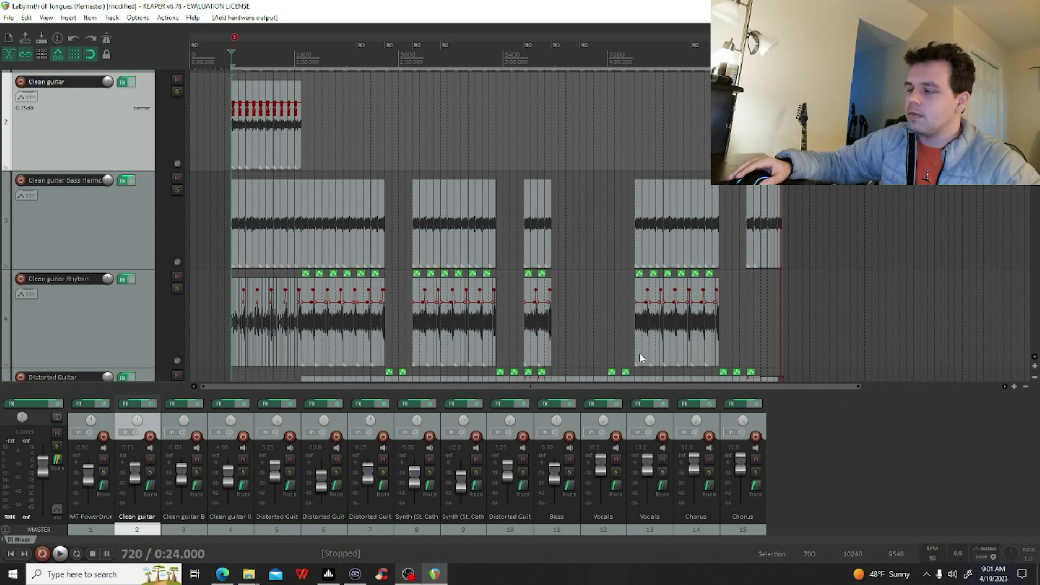
{"action": "left_click", "coordinate": [959, 550]}
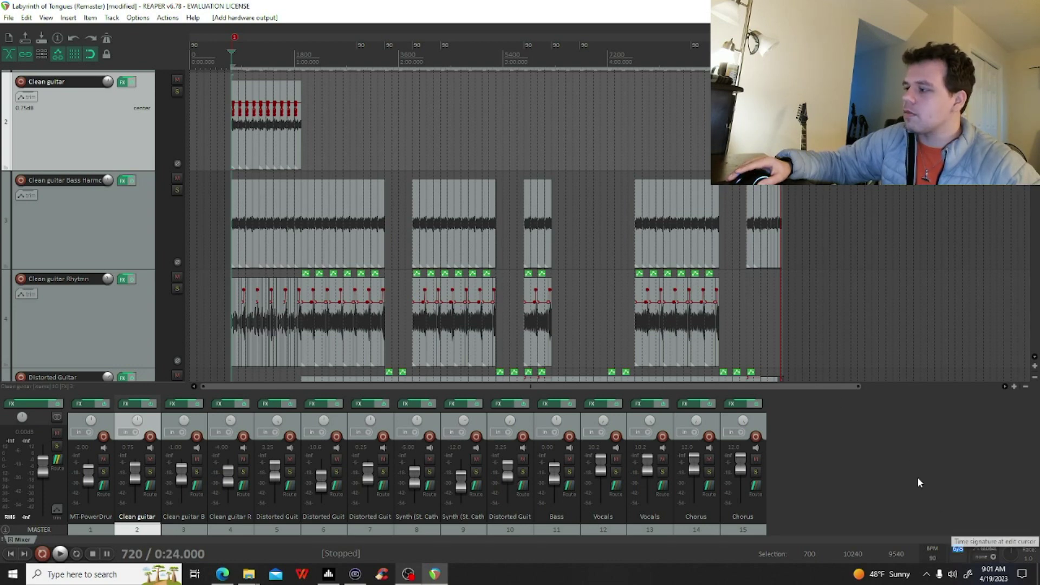
{"action": "left_click", "coordinate": [94, 225]}
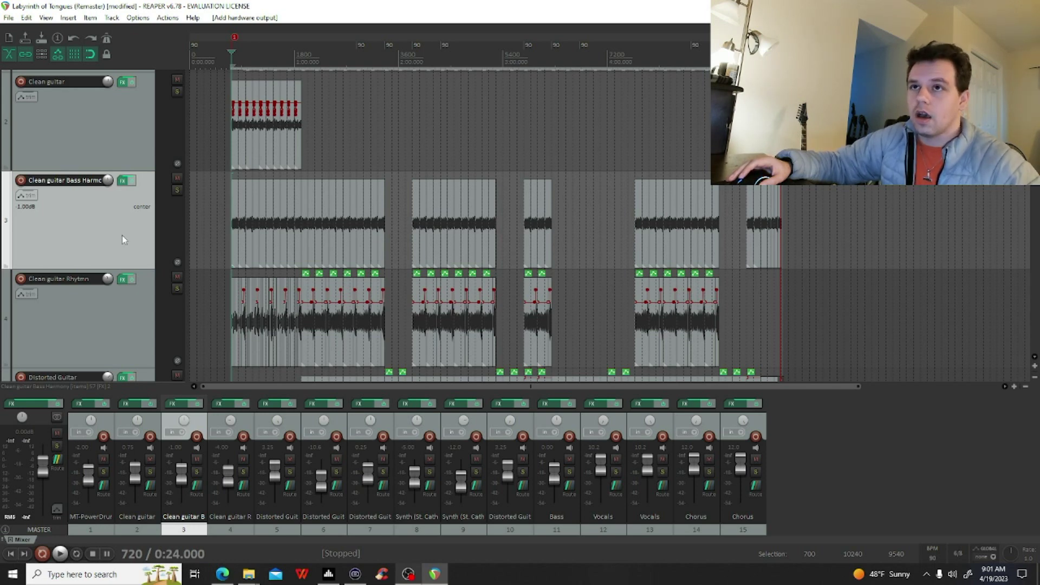
Step: Inspect the MT-PowerDrumKit plugin's mixer in the drum track's FX chain, and close the chain
{"action": "scroll", "coordinate": [125, 235], "scroll_direction": "up", "scroll_amount": 1}
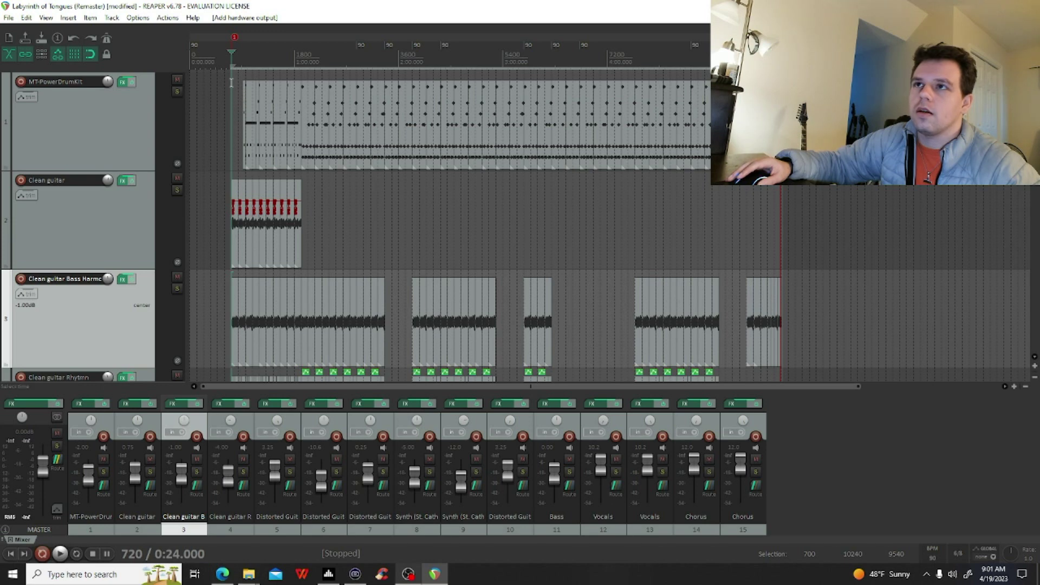
{"action": "left_click", "coordinate": [119, 82]}
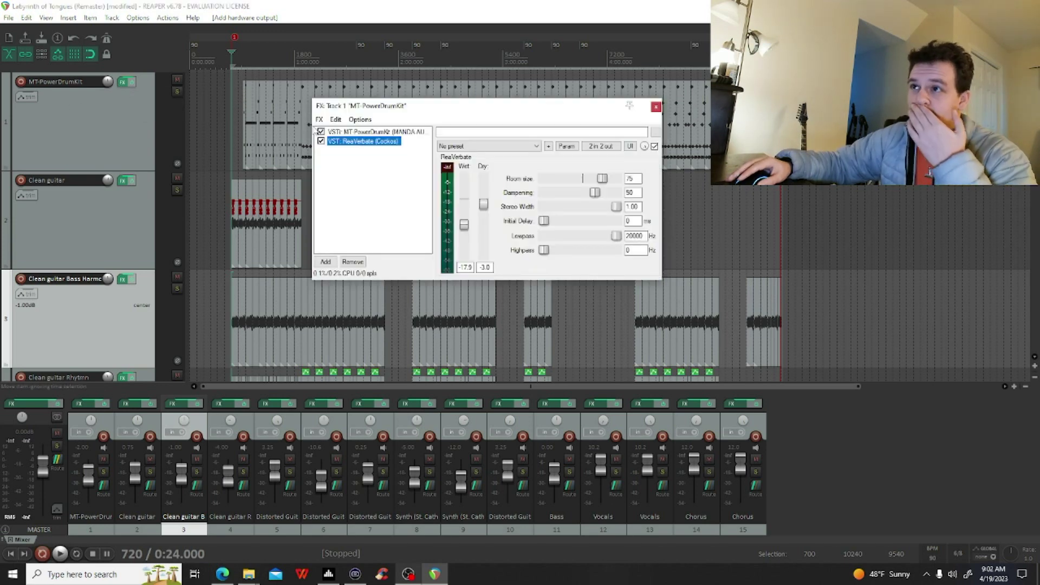
{"action": "left_click", "coordinate": [381, 132]}
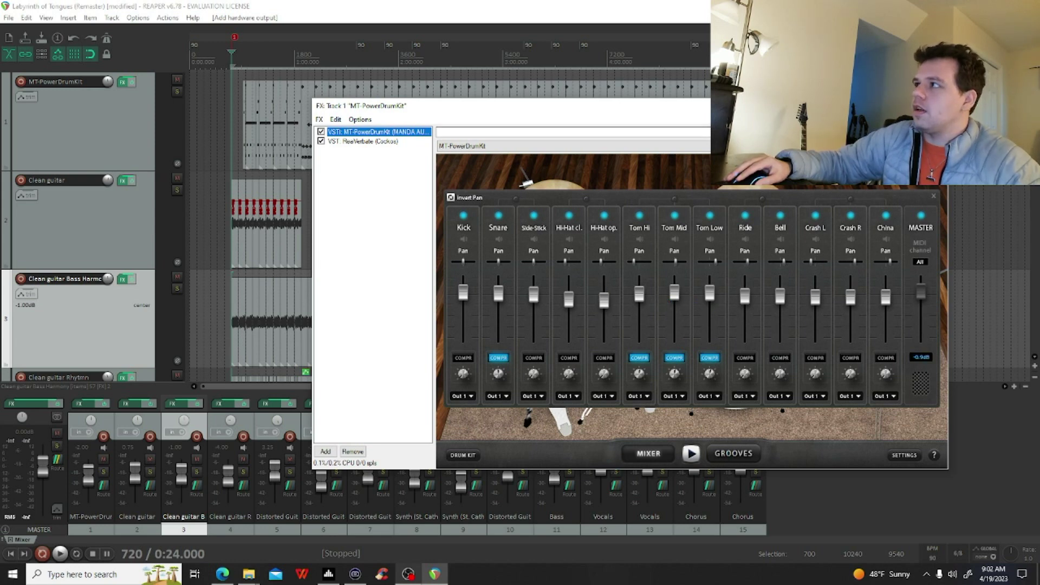
{"action": "key", "text": "Escape"}
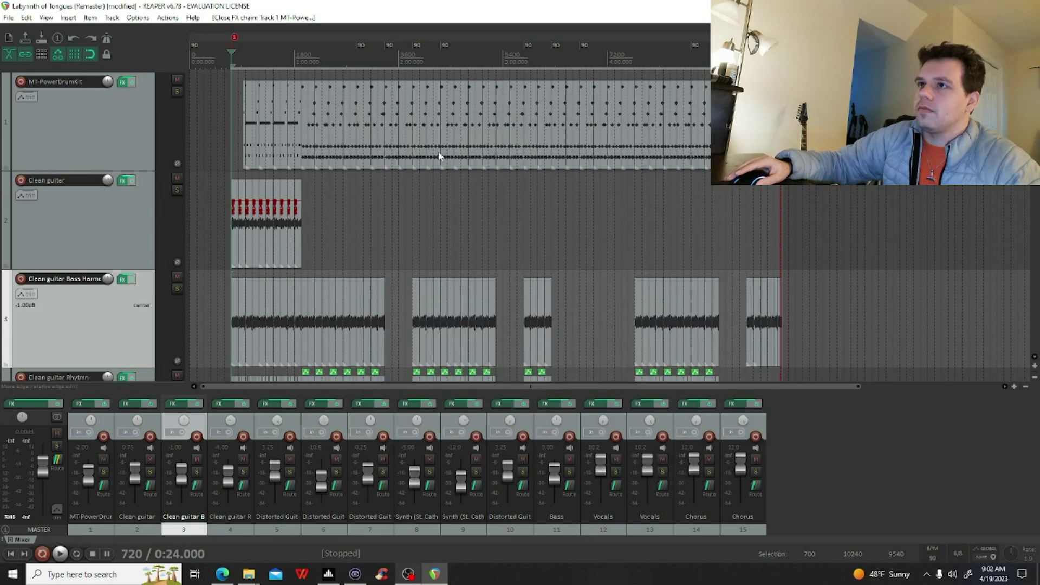
Step: Open the drum MIDI item at 0:36 in the MIDI editor to view its notes, and close the editor
{"action": "left_click", "coordinate": [251, 129]}
{"action": "double_click", "coordinate": [250, 129]}
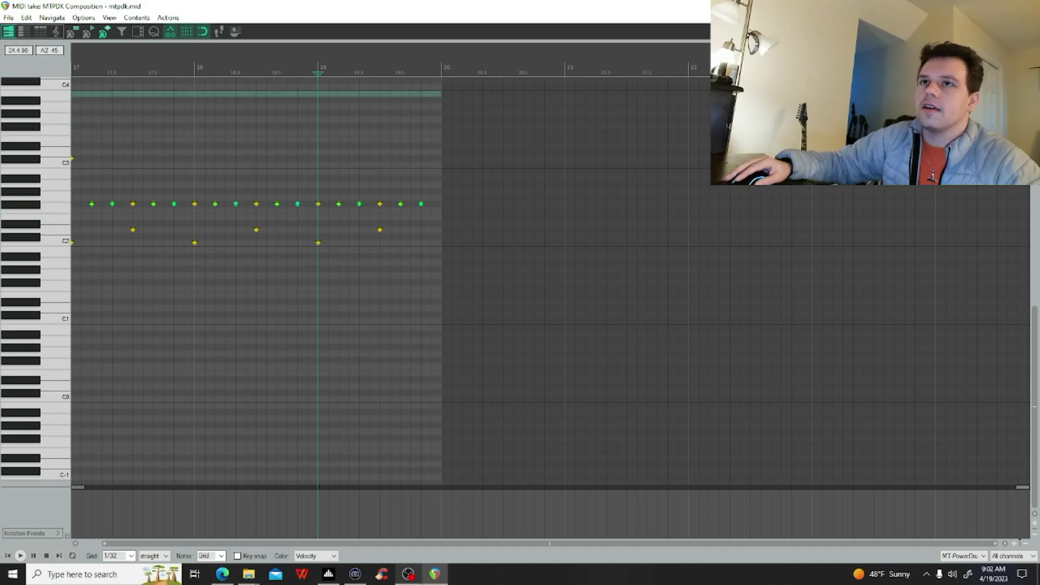
{"action": "left_click", "coordinate": [1027, 6]}
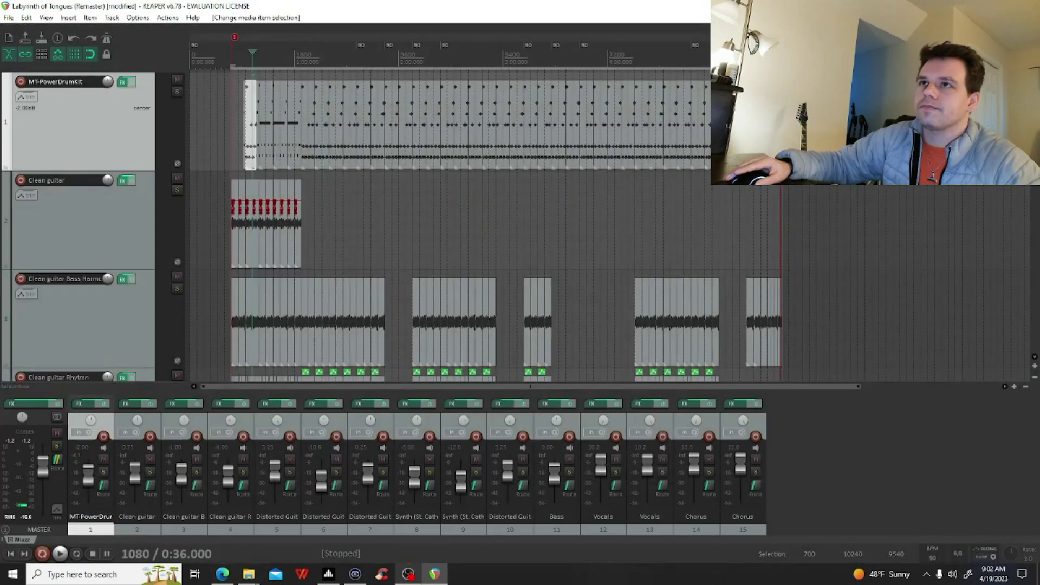
Step: Examine the ReaVerbate settings in the MT-PowerDrumKit track's FX chain, and close the chain
{"action": "left_click", "coordinate": [123, 84]}
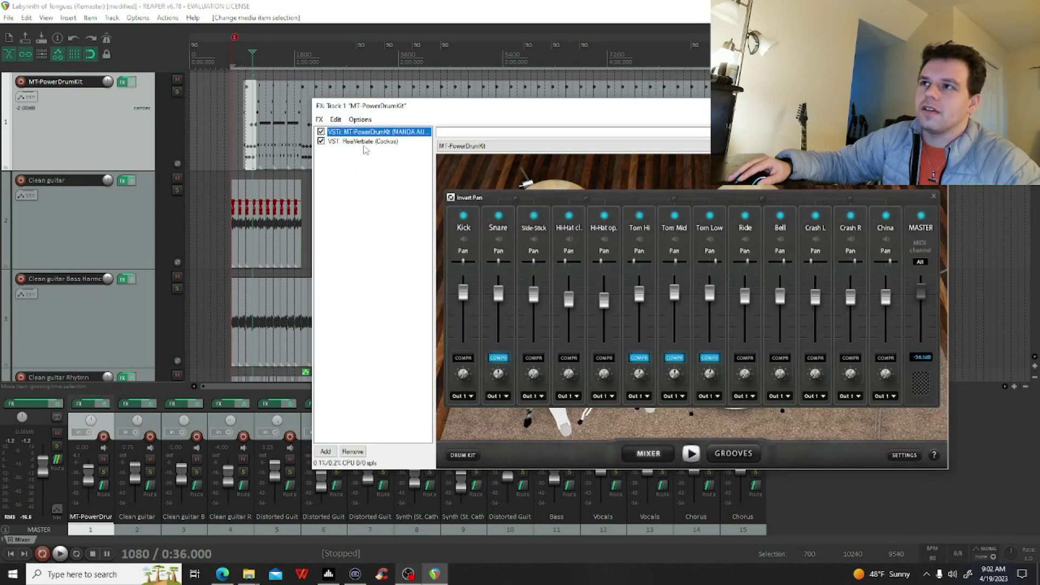
{"action": "left_click", "coordinate": [364, 141]}
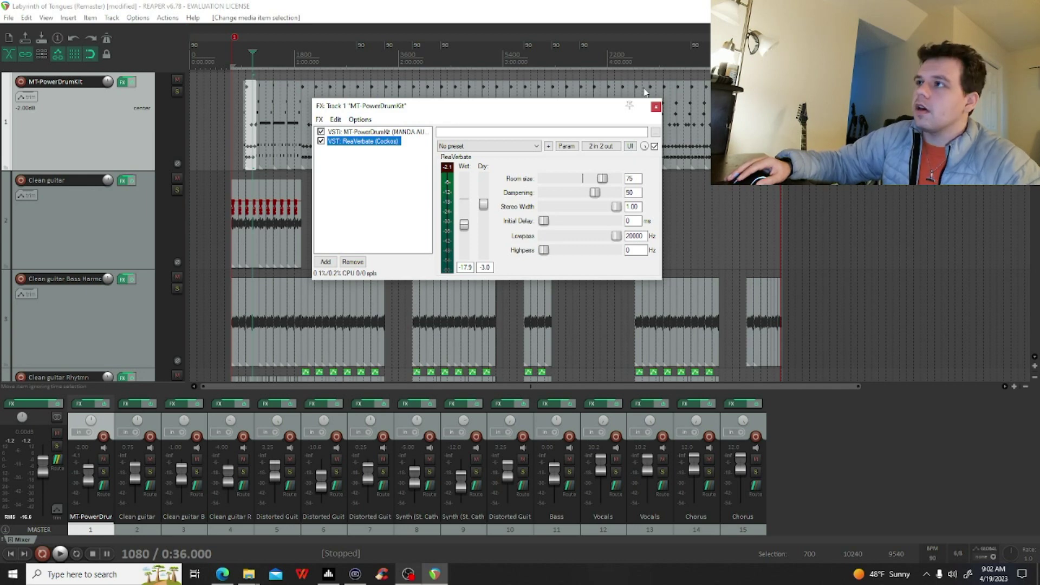
{"action": "left_click", "coordinate": [656, 106]}
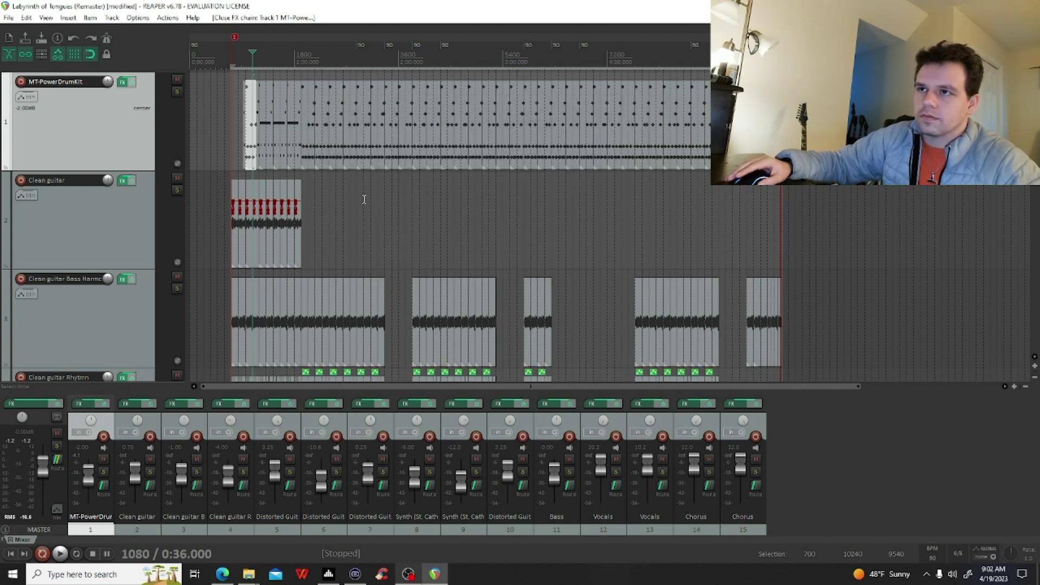
Step: Open the short drum fill item at 0:38 in the MIDI editor, play it from its start, and close the editor
{"action": "left_click", "coordinate": [261, 145]}
{"action": "scroll", "coordinate": [332, 193], "scroll_direction": "up", "scroll_amount": 5}
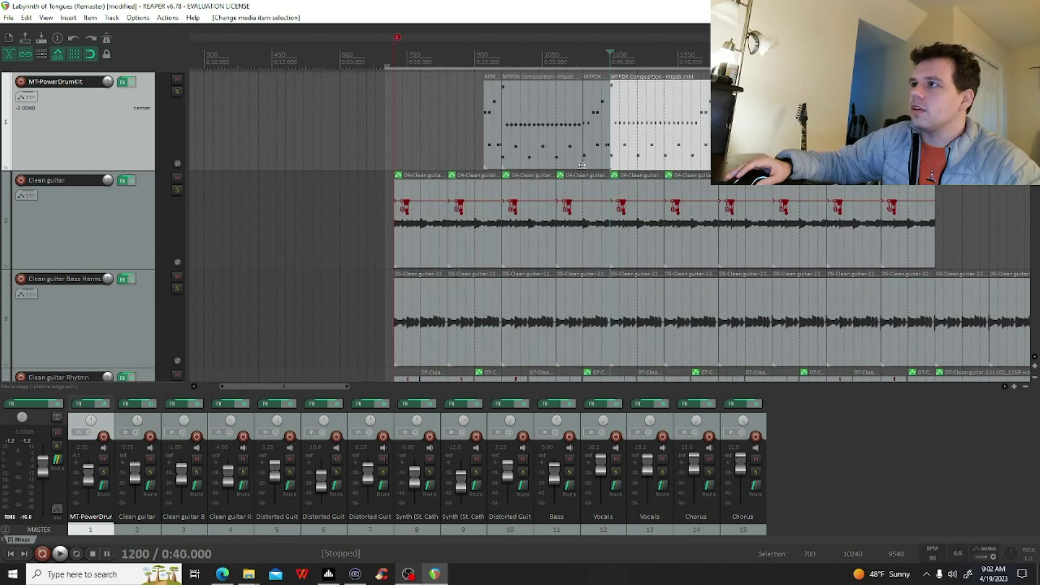
{"action": "double_click", "coordinate": [599, 150]}
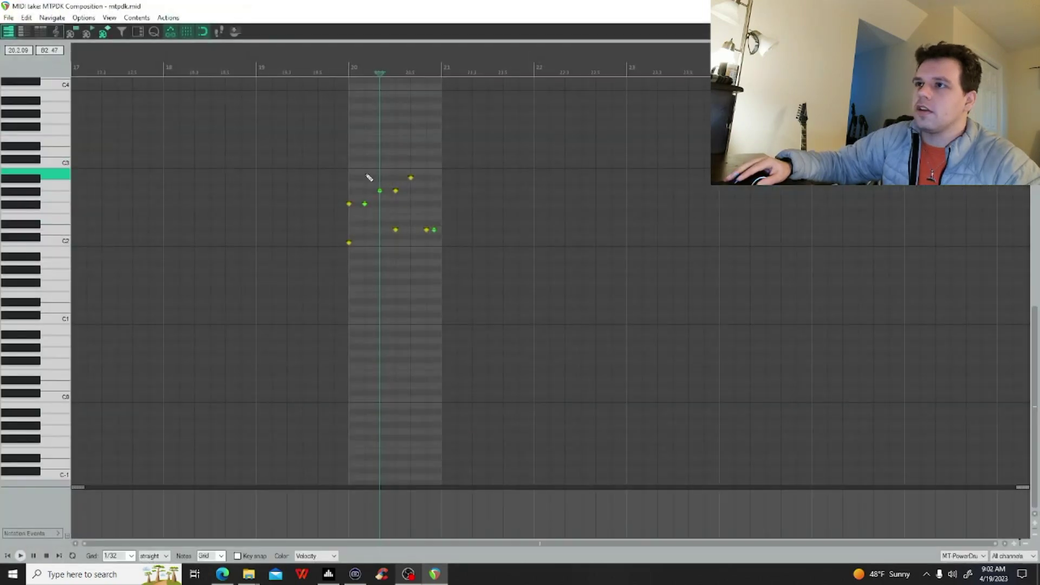
{"action": "left_click", "coordinate": [351, 166]}
{"action": "key", "text": "space"}
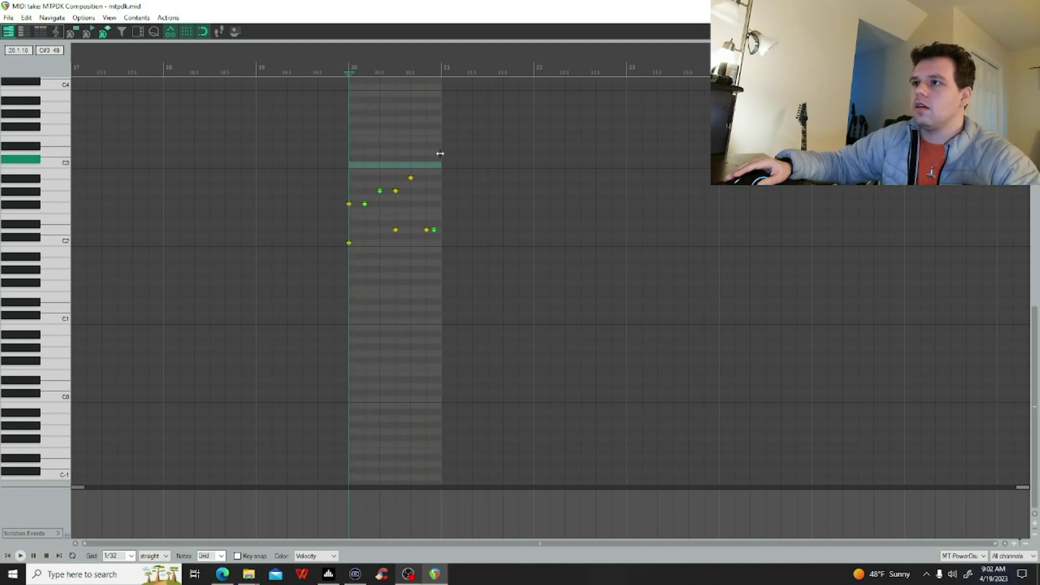
{"action": "left_click", "coordinate": [1027, 6]}
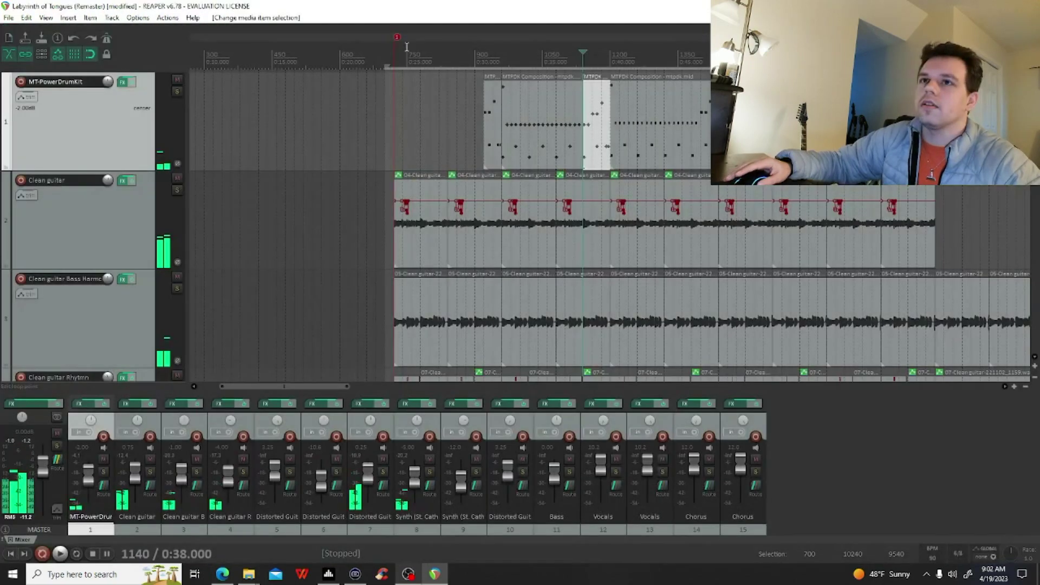
Step: Solo the MT-PowerDrumKit track, play the fill from 0:38, and unsolo the track
{"action": "left_click", "coordinate": [178, 92]}
{"action": "key", "text": "space"}
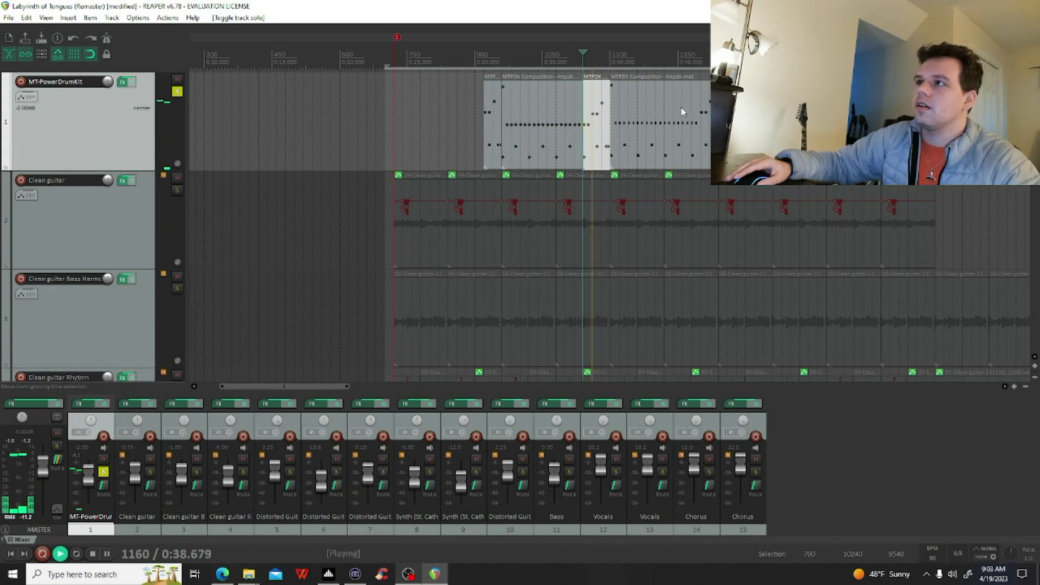
{"action": "key", "text": "space"}
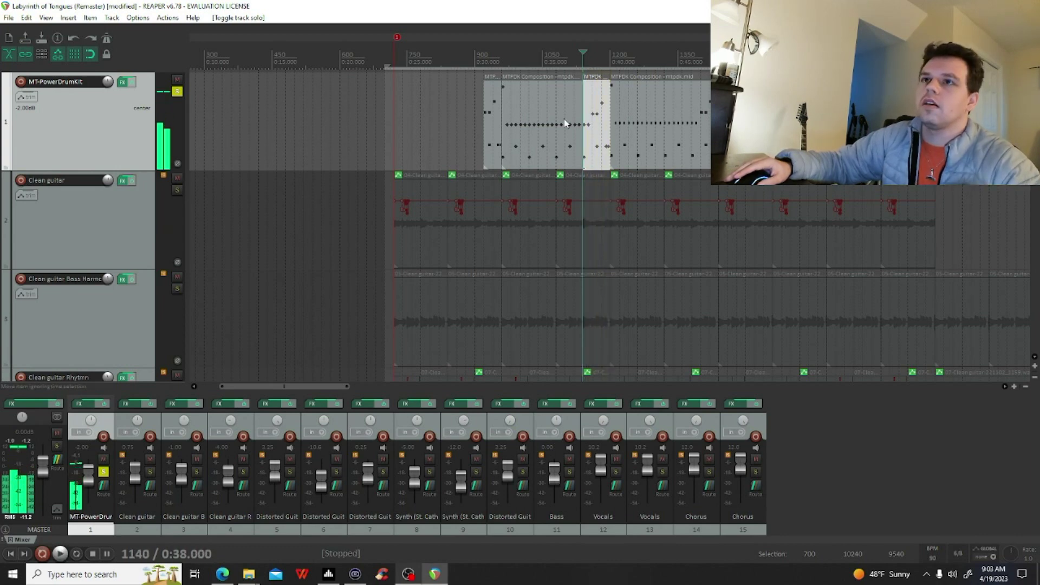
{"action": "left_click", "coordinate": [178, 91]}
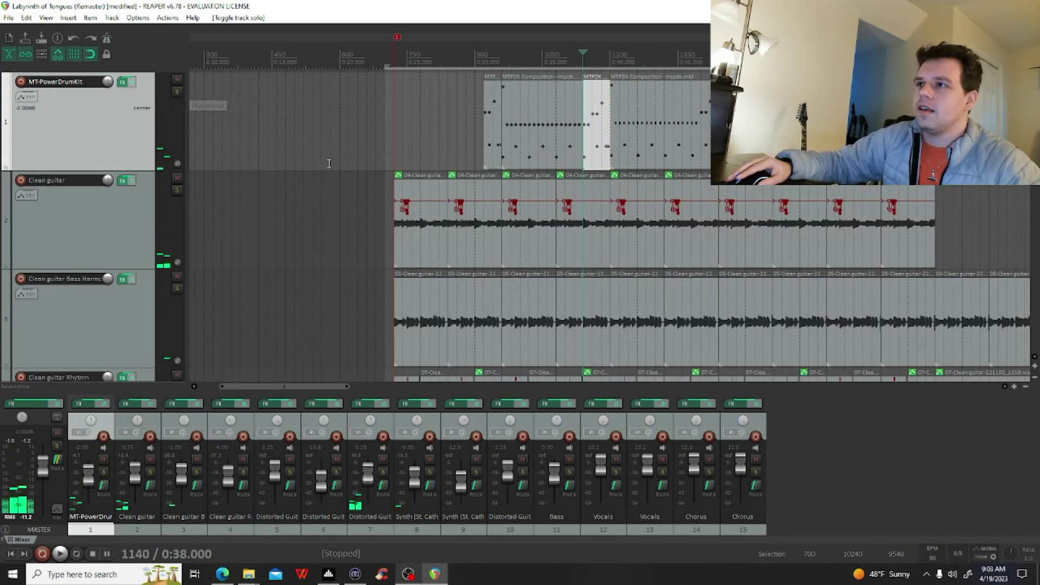
Step: Place the edit cursor at 0:24, play the Clean guitar track soloed, unsolo it, and stop playback
{"action": "scroll", "coordinate": [115, 246], "scroll_direction": "down", "scroll_amount": 1}
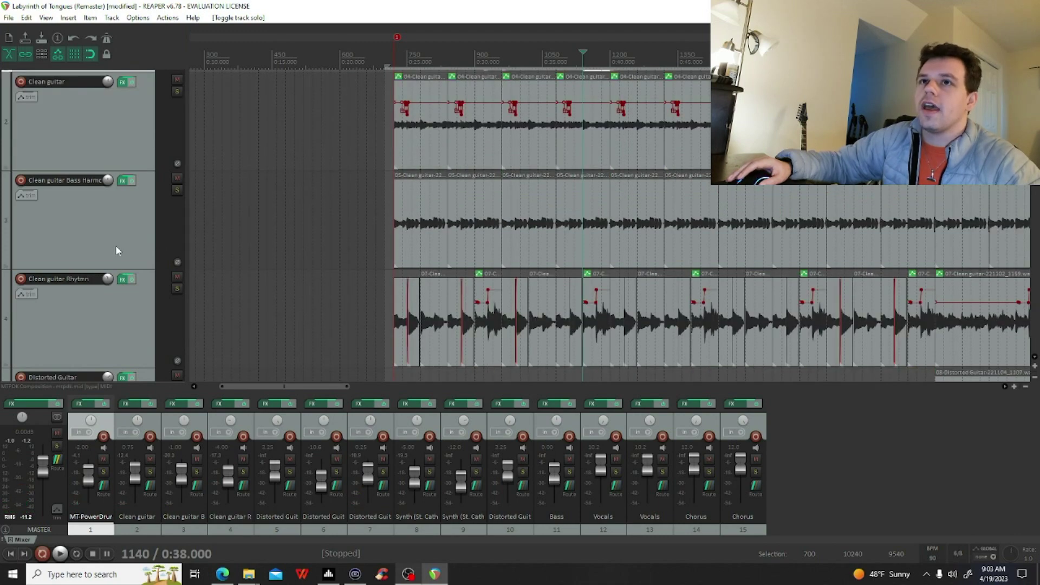
{"action": "scroll", "coordinate": [115, 245], "scroll_direction": "up", "scroll_amount": 1}
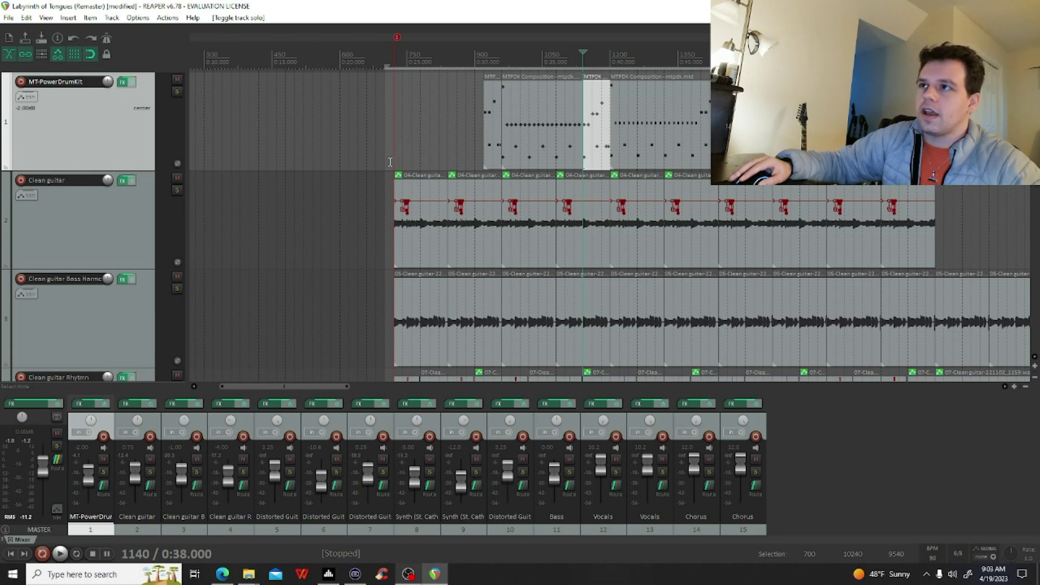
{"action": "left_click", "coordinate": [393, 161]}
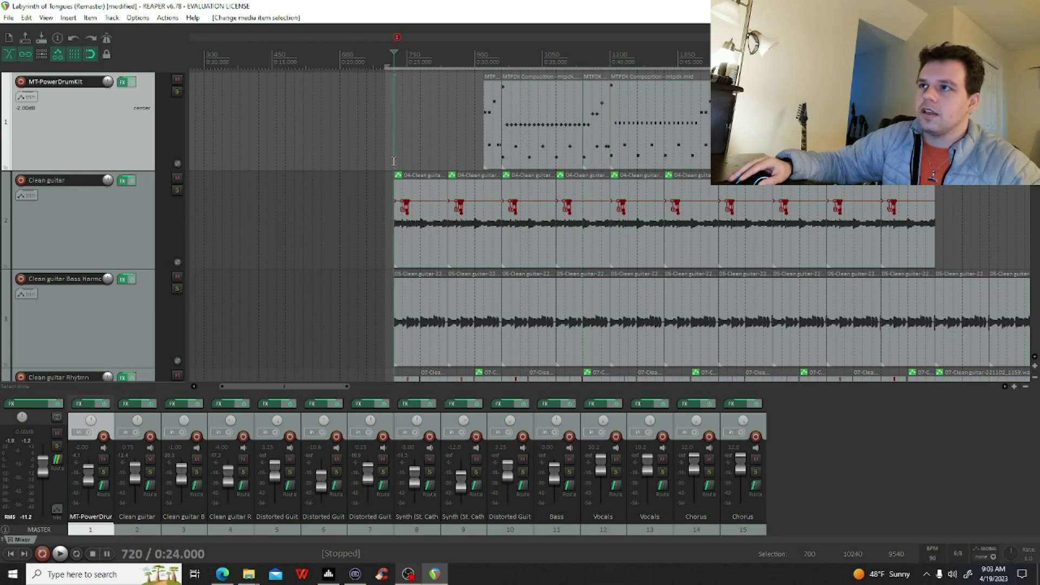
{"action": "left_click", "coordinate": [177, 190]}
{"action": "key", "text": "space"}
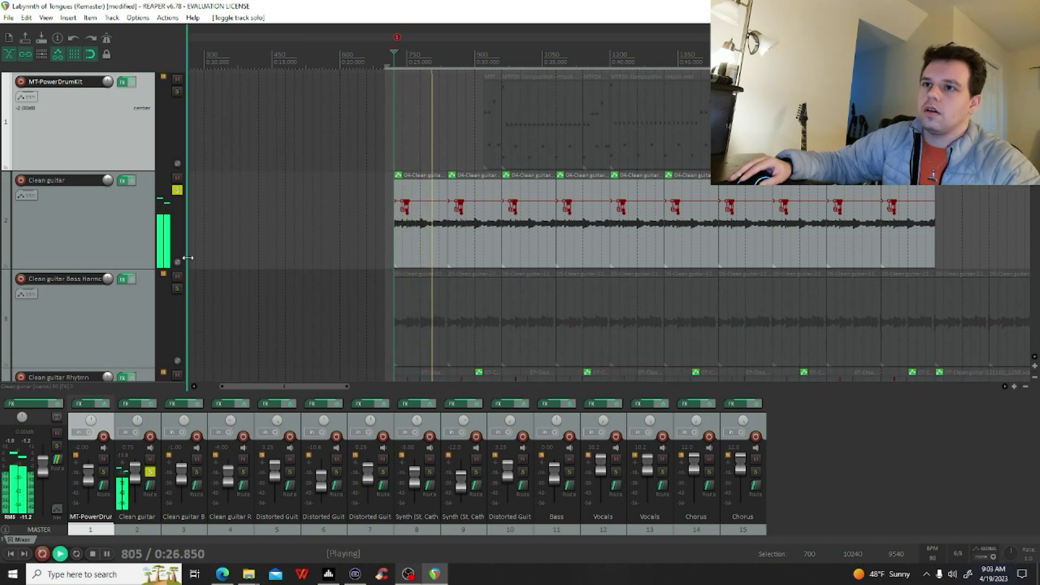
{"action": "left_click", "coordinate": [179, 190]}
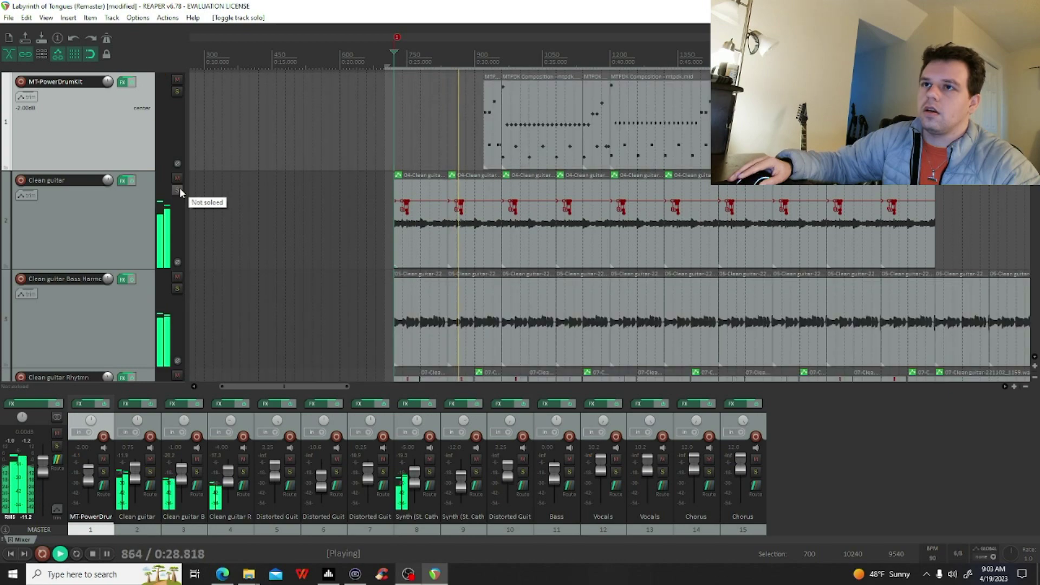
{"action": "key", "text": "space"}
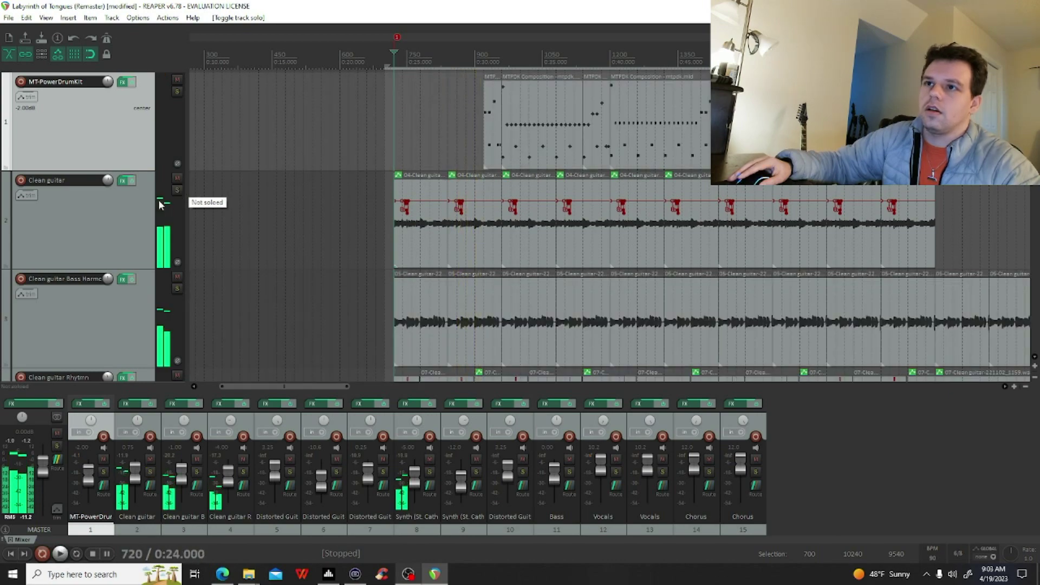
Step: Solo the Clean guitar Bass Harmony track, play it from 0:24, stop, and unsolo it
{"action": "scroll", "coordinate": [122, 255], "scroll_direction": "down", "scroll_amount": 2}
{"action": "left_click", "coordinate": [179, 194]}
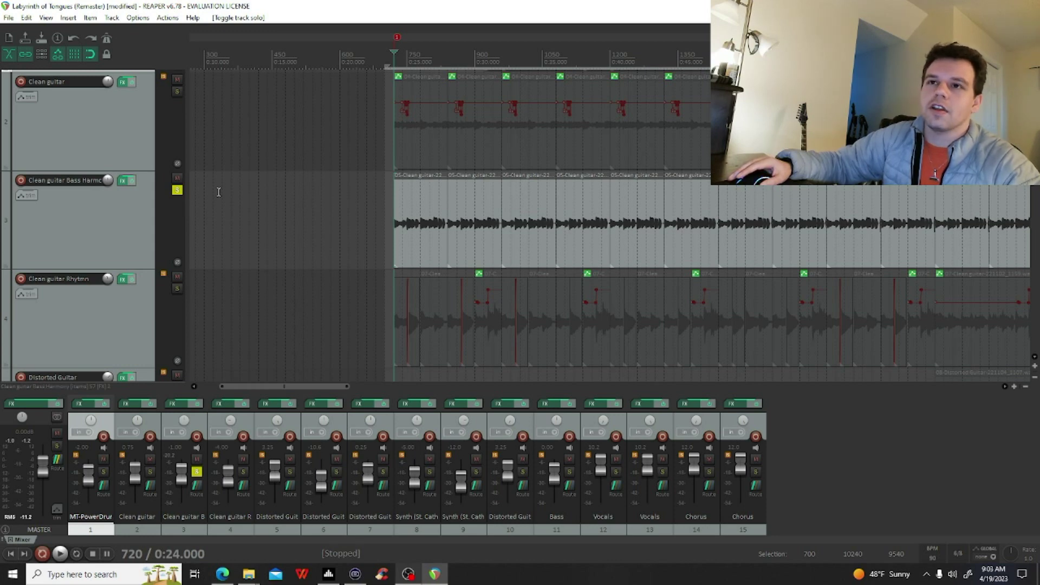
{"action": "key", "text": "space"}
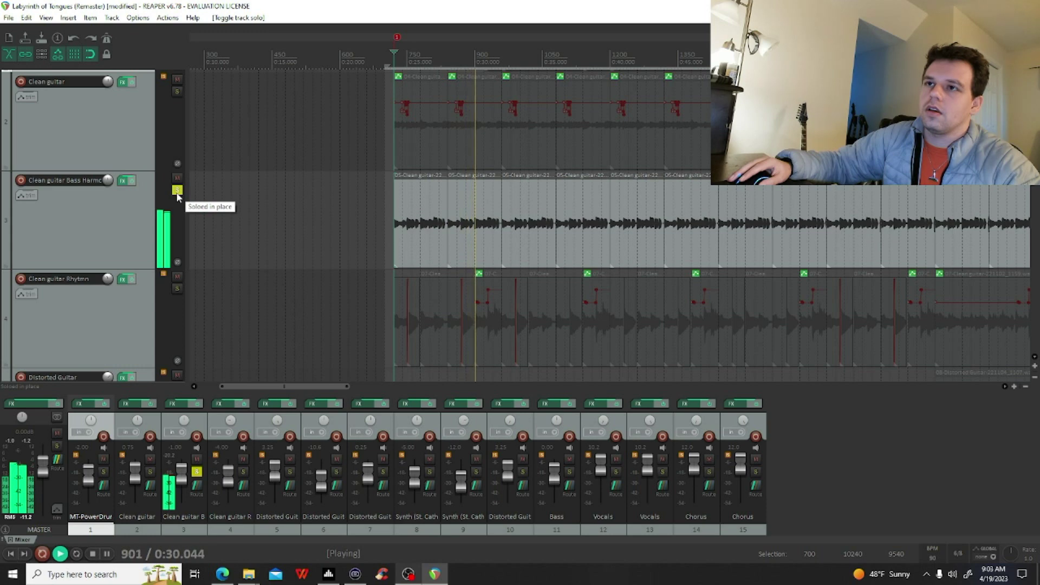
{"action": "key", "text": "space"}
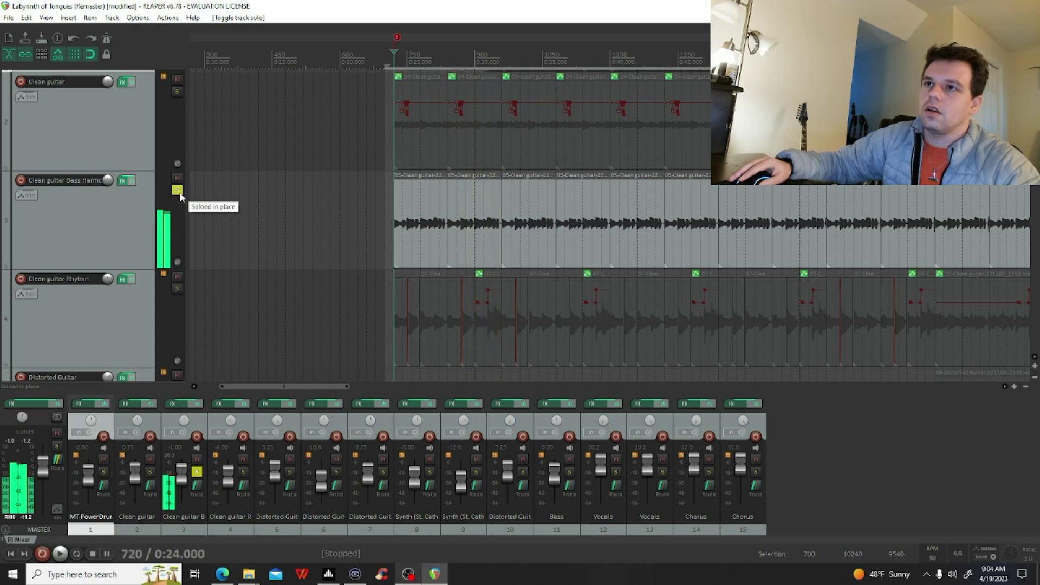
{"action": "left_click", "coordinate": [178, 192]}
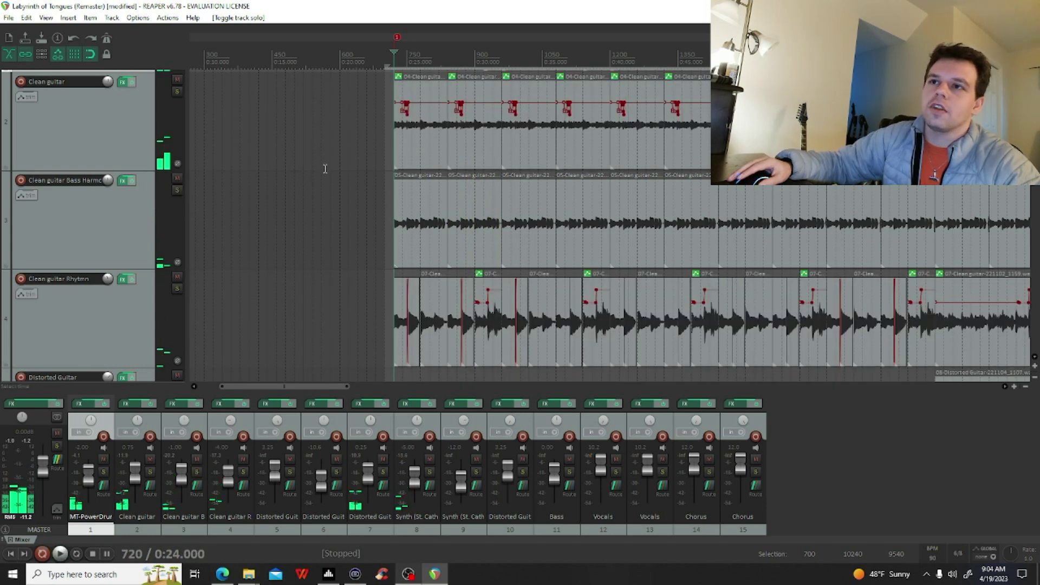
Step: Listen to the clean guitar rhythm track soloed from 0:24, and unsolo it to hear the full mix
{"action": "left_click", "coordinate": [177, 288]}
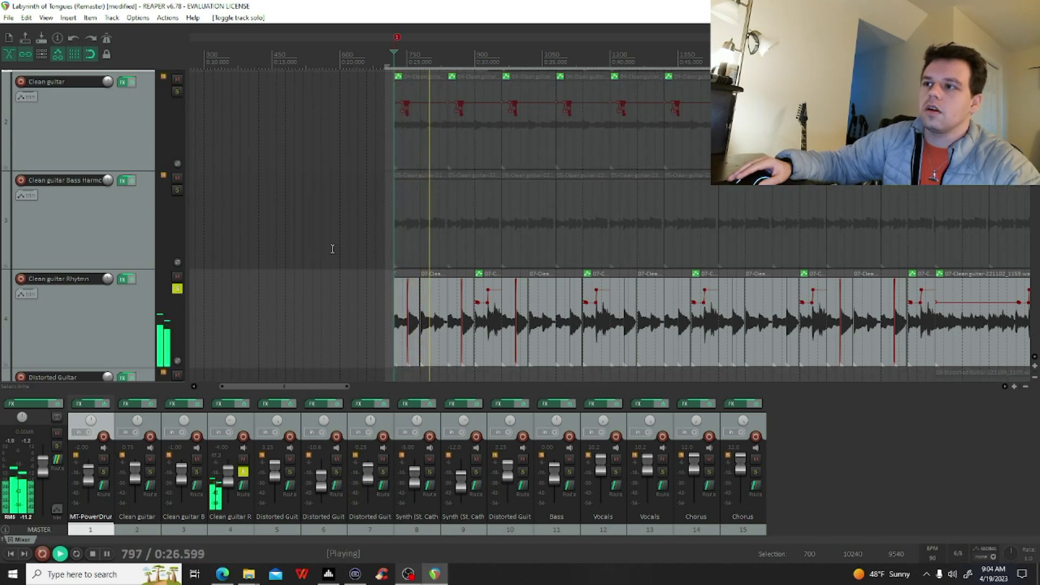
{"action": "left_click", "coordinate": [178, 290]}
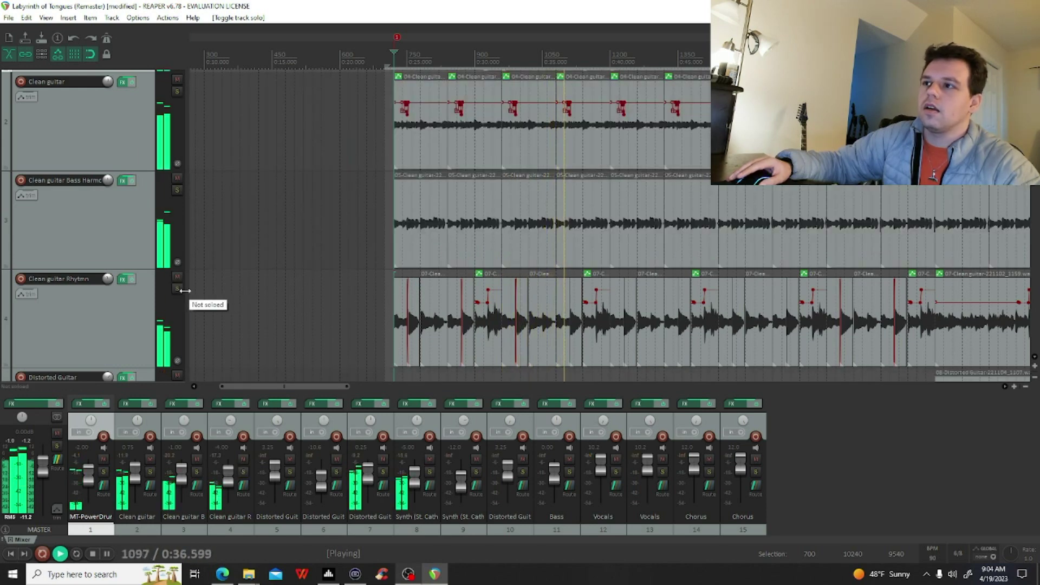
Step: Stop playback, place the edit cursor at 0:32 where the track 7 Distorted Guitar part begins, and play it in the full mix
{"action": "key", "text": "space"}
{"action": "scroll", "coordinate": [133, 302], "scroll_direction": "down", "scroll_amount": 1}
{"action": "scroll", "coordinate": [132, 302], "scroll_direction": "down", "scroll_amount": 2}
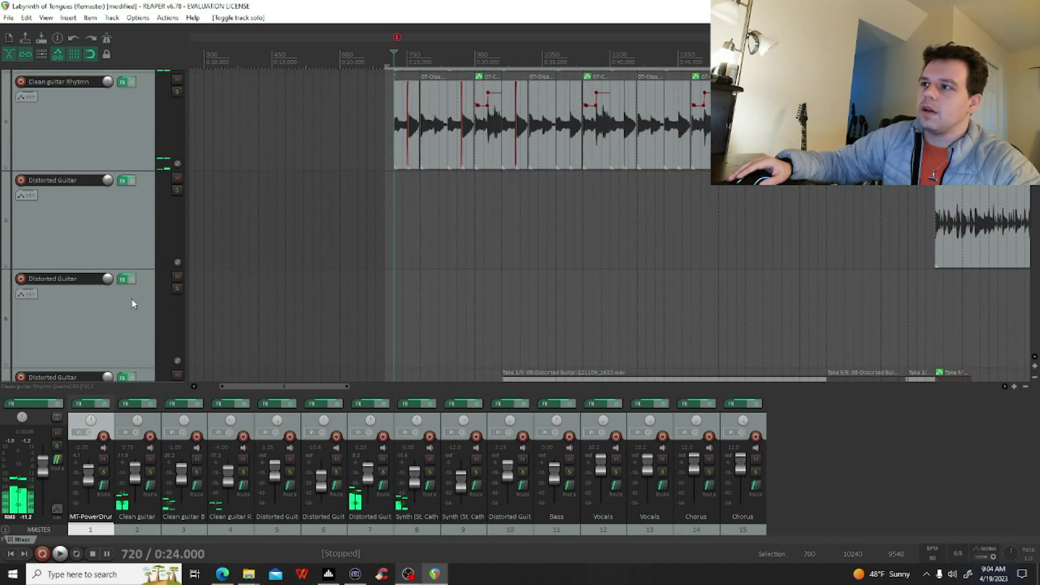
{"action": "scroll", "coordinate": [151, 313], "scroll_direction": "down", "scroll_amount": 1}
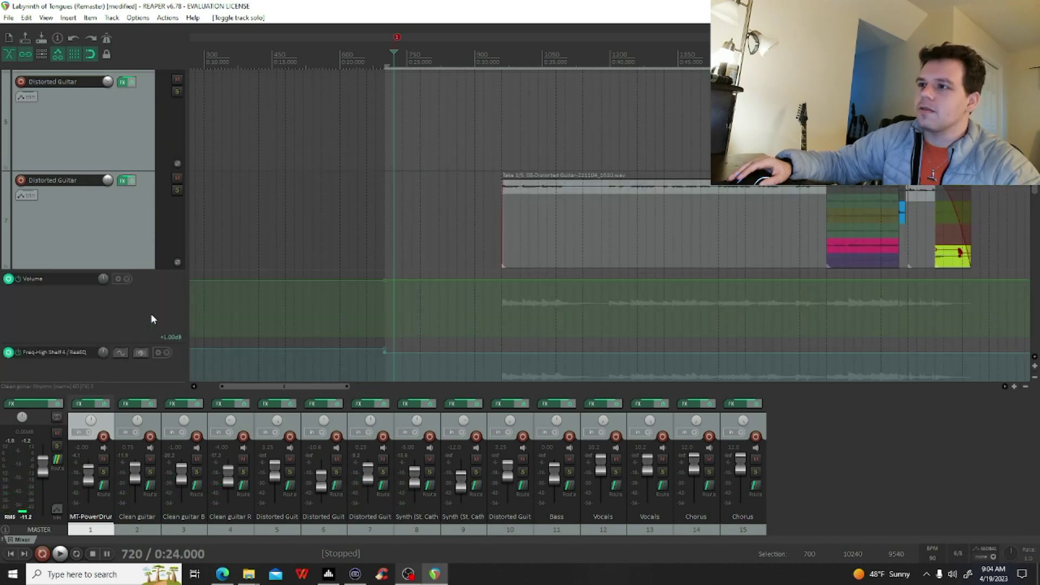
{"action": "left_click", "coordinate": [504, 136]}
{"action": "key", "text": "space"}
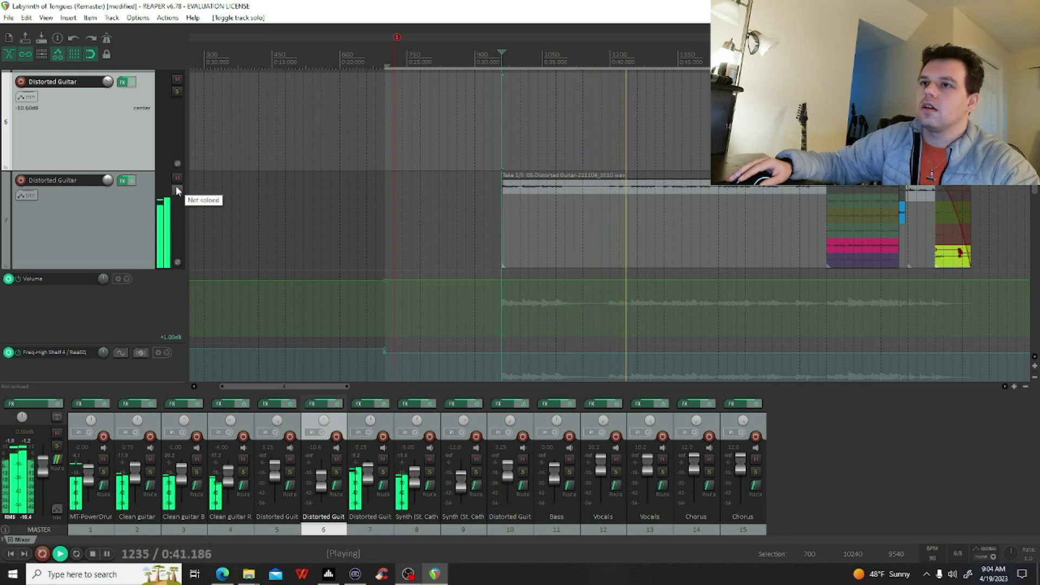
{"action": "key", "text": "space"}
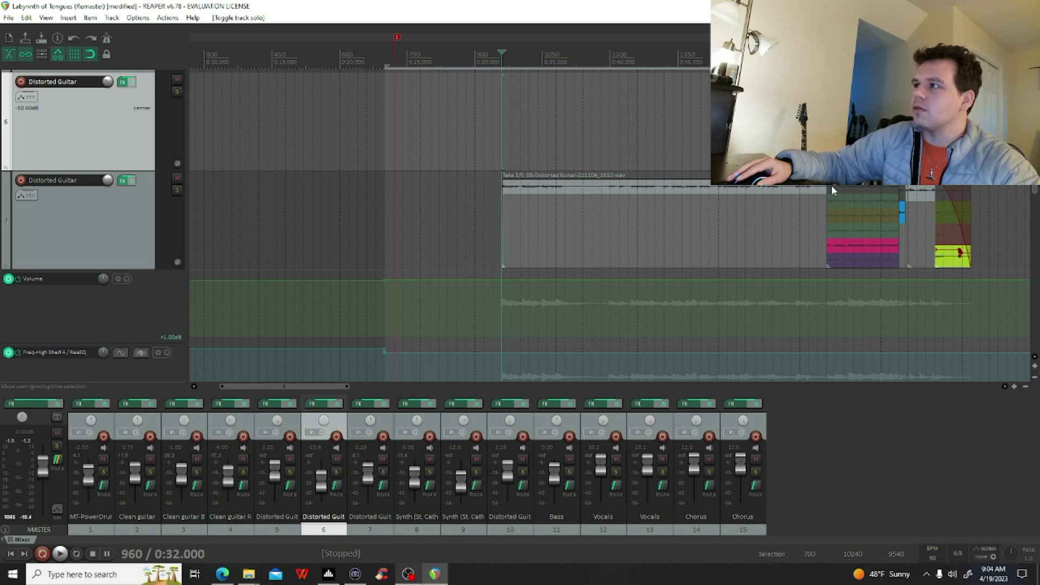
Step: Play the full mix from 0:56, where the Distorted Guitar's colored takes begin, and stop playback
{"action": "left_click", "coordinate": [826, 129]}
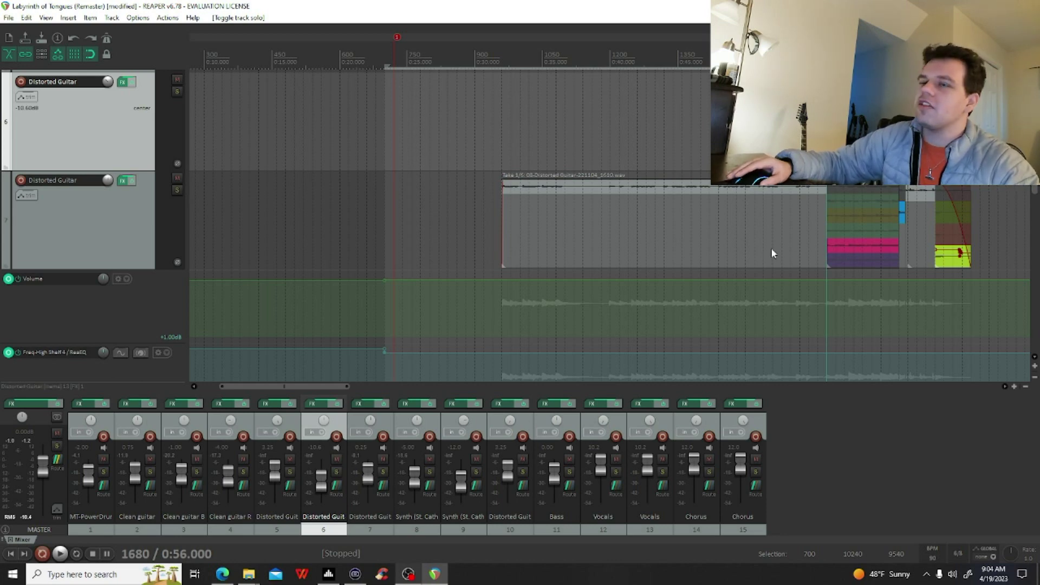
{"action": "key", "text": "space"}
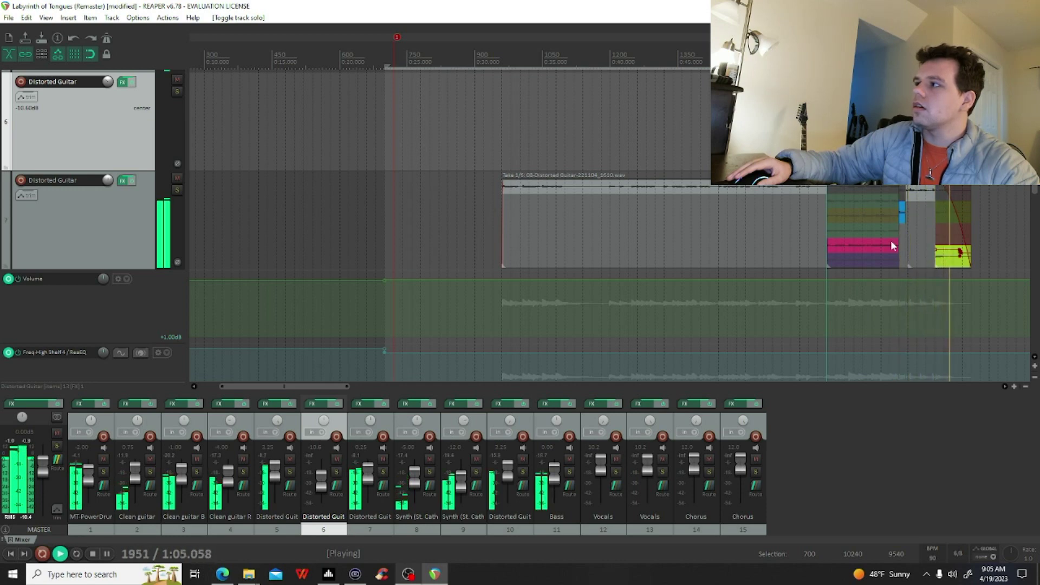
{"action": "key", "text": "space"}
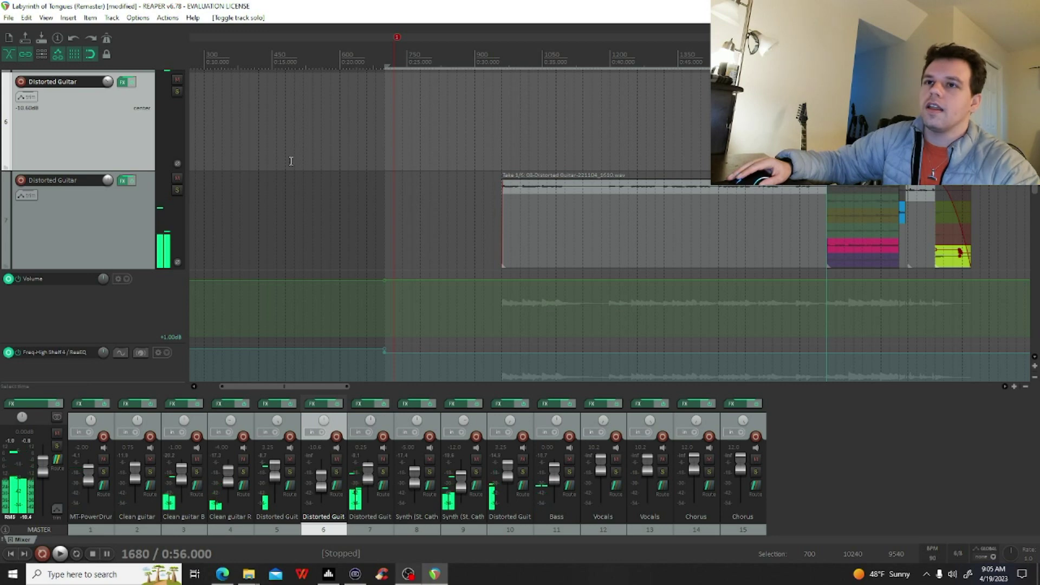
Step: Solo the first Synth (St. Cathedral) track, listen to it from 0:56 and again from 0:24, unsolo it, and stop playback
{"action": "scroll", "coordinate": [151, 215], "scroll_direction": "down", "scroll_amount": 3}
{"action": "scroll", "coordinate": [151, 217], "scroll_direction": "down", "scroll_amount": 3}
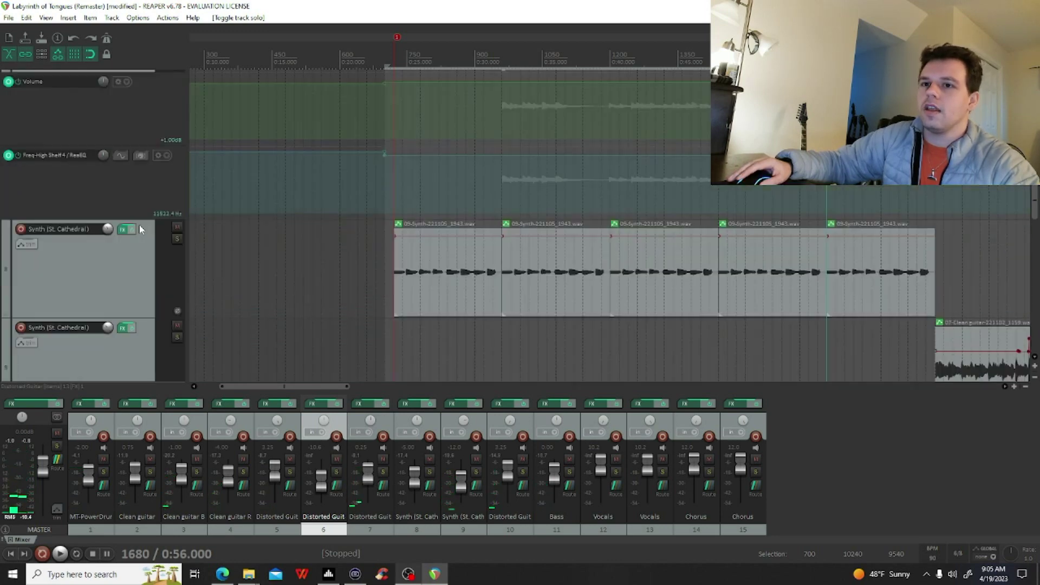
{"action": "left_click", "coordinate": [177, 239]}
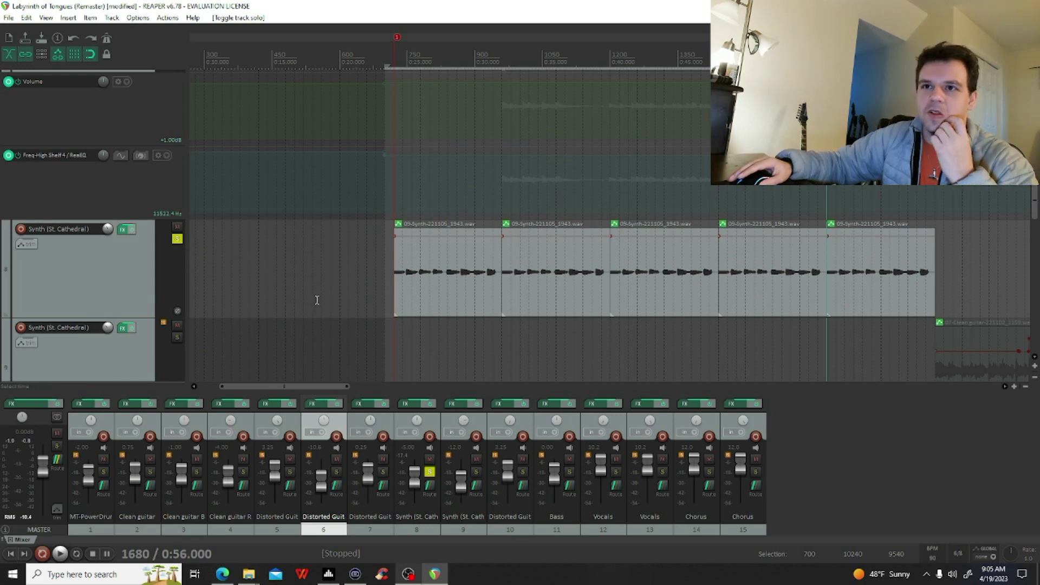
{"action": "key", "text": "space"}
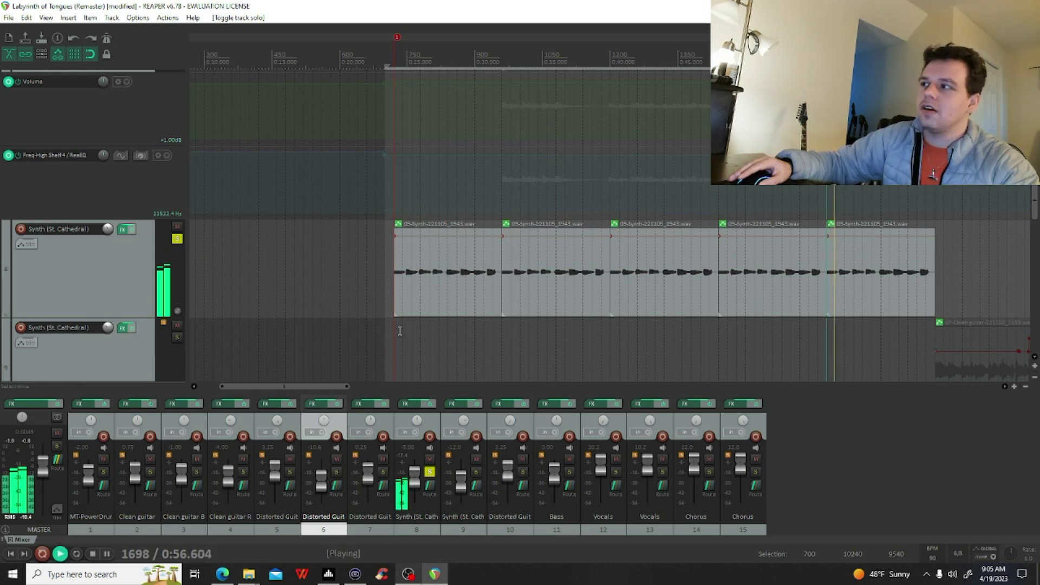
{"action": "left_click", "coordinate": [396, 335]}
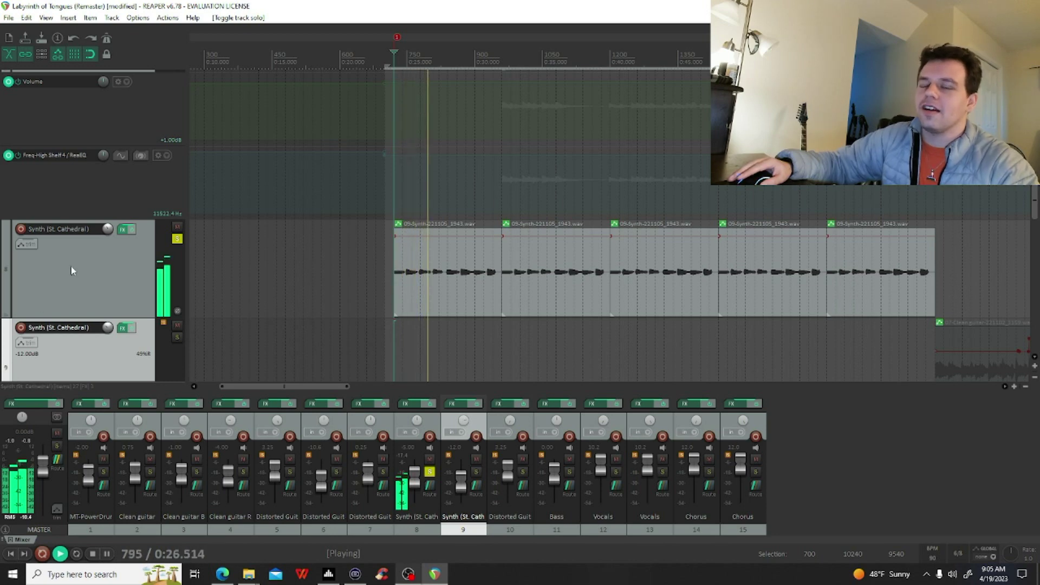
{"action": "scroll", "coordinate": [91, 265], "scroll_direction": "down", "scroll_amount": 3}
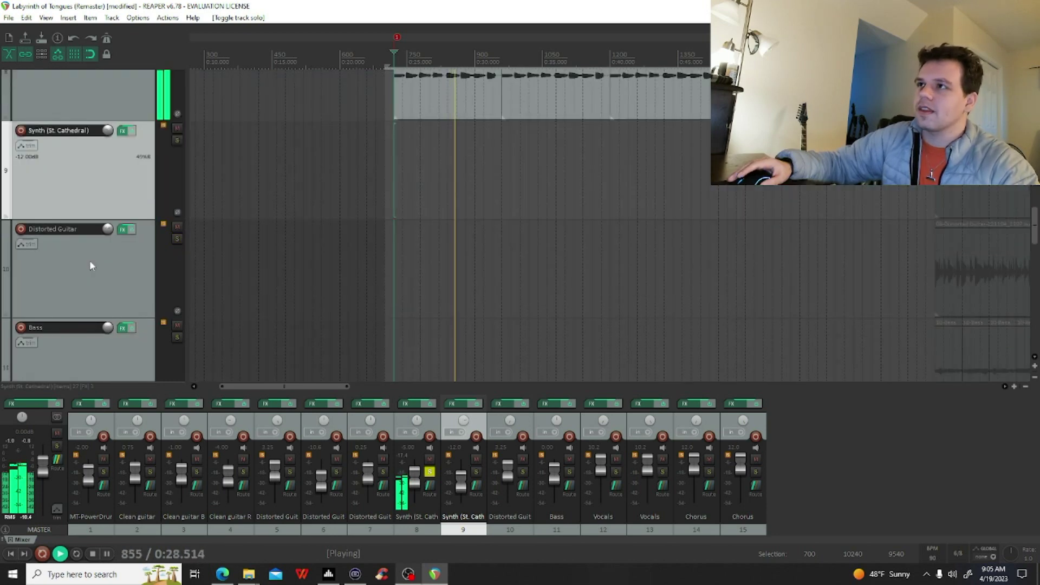
{"action": "scroll", "coordinate": [90, 265], "scroll_direction": "up", "scroll_amount": 2}
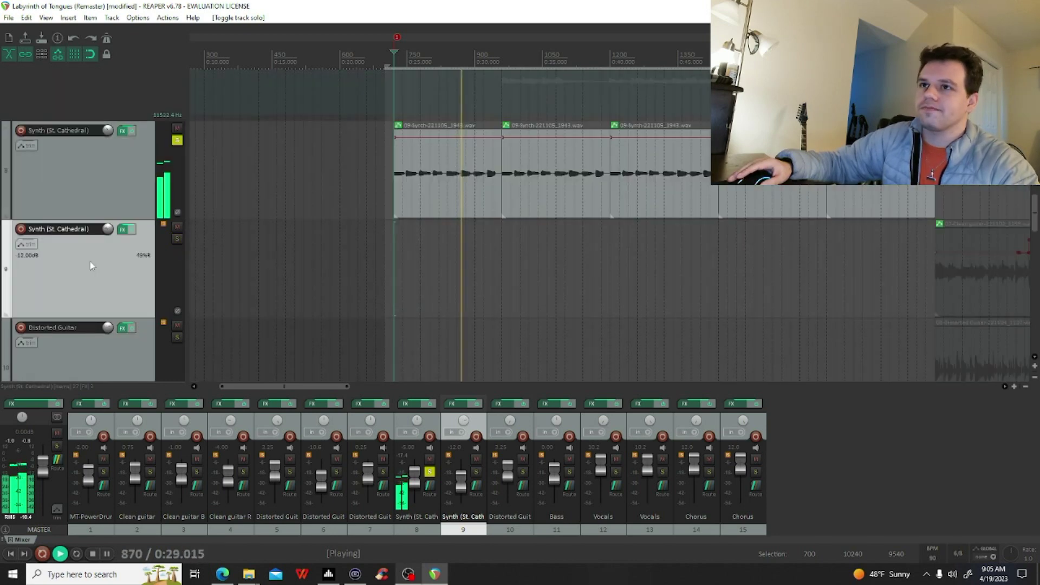
{"action": "left_click", "coordinate": [177, 141]}
{"action": "key", "text": "space"}
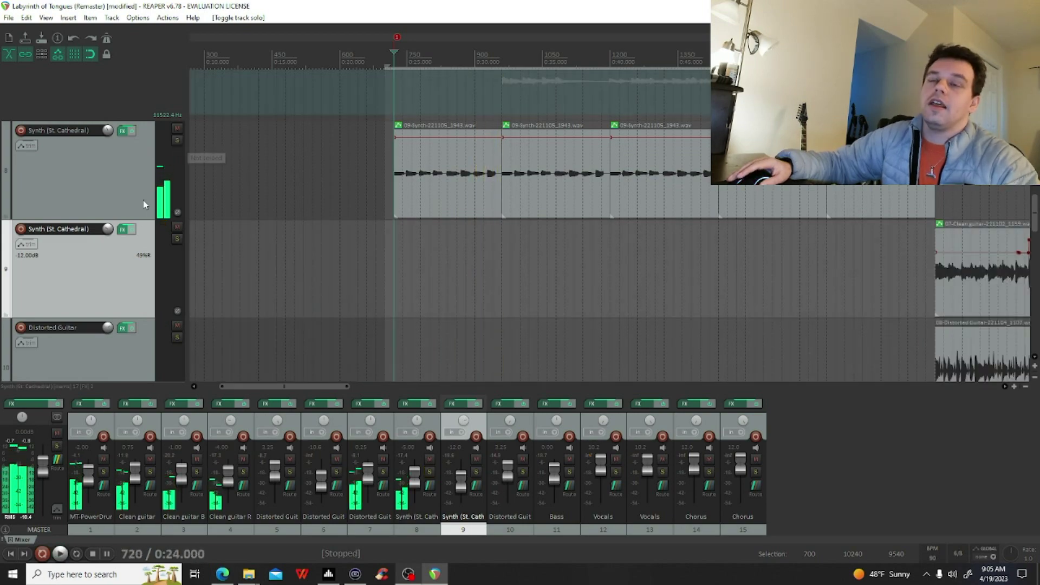
Step: Inspect the BIAS FX 2 settings in the Clean guitar Bass Harmony track's effects chain, and close the chain
{"action": "scroll", "coordinate": [112, 244], "scroll_direction": "up", "scroll_amount": 6}
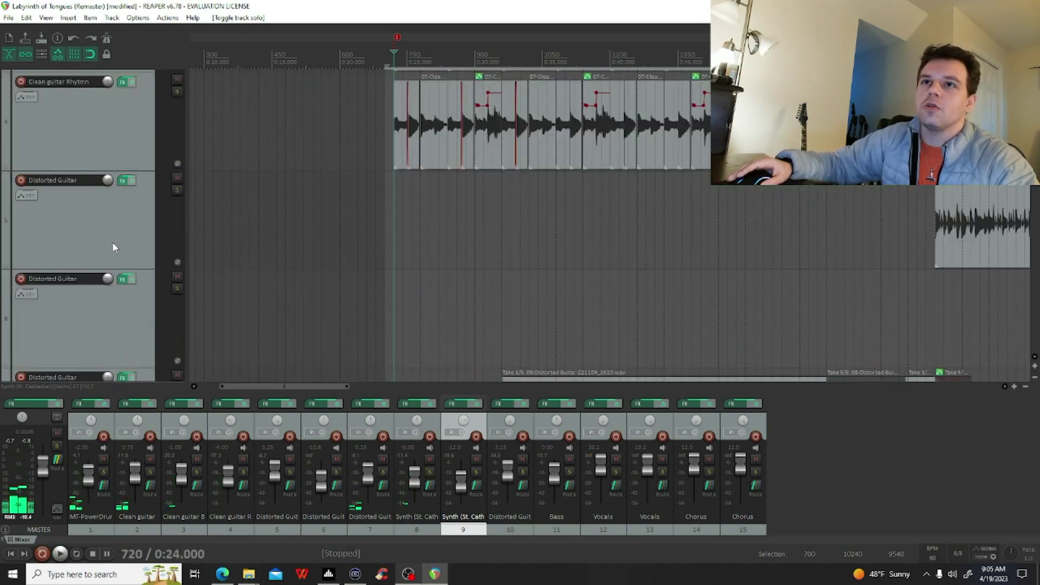
{"action": "scroll", "coordinate": [113, 248], "scroll_direction": "up", "scroll_amount": 1}
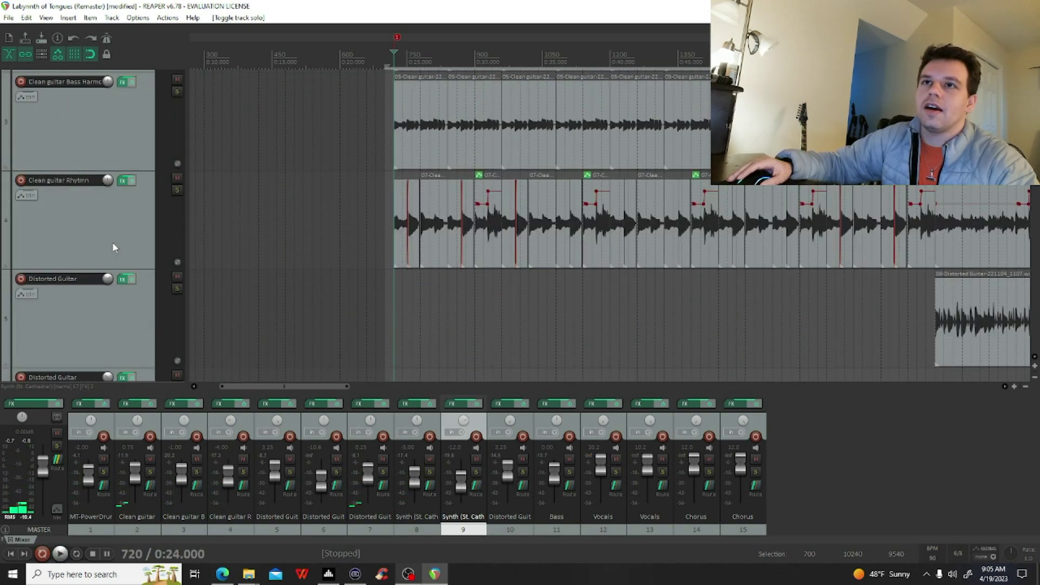
{"action": "left_click", "coordinate": [123, 83]}
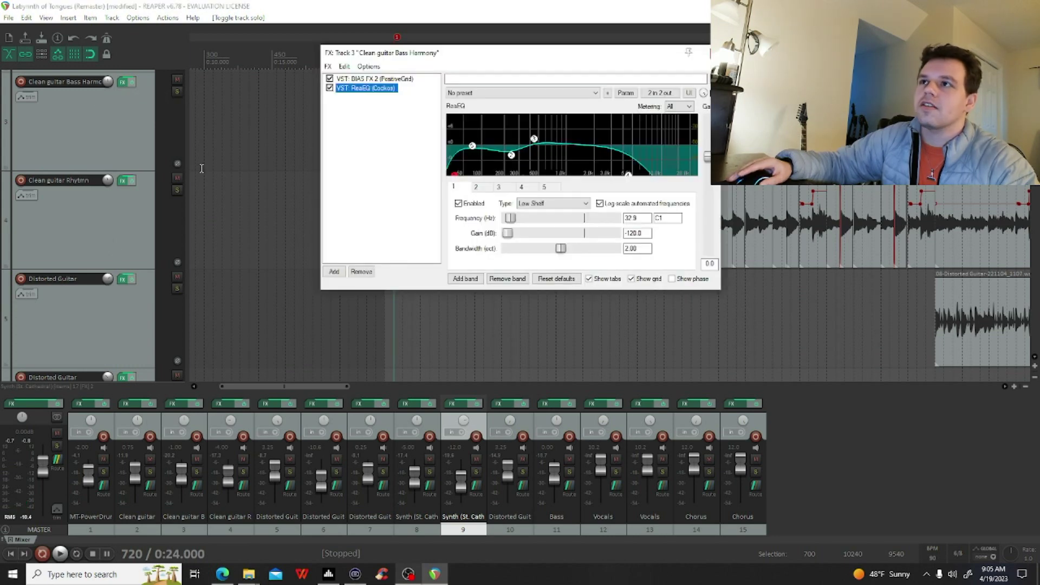
{"action": "left_click", "coordinate": [381, 79]}
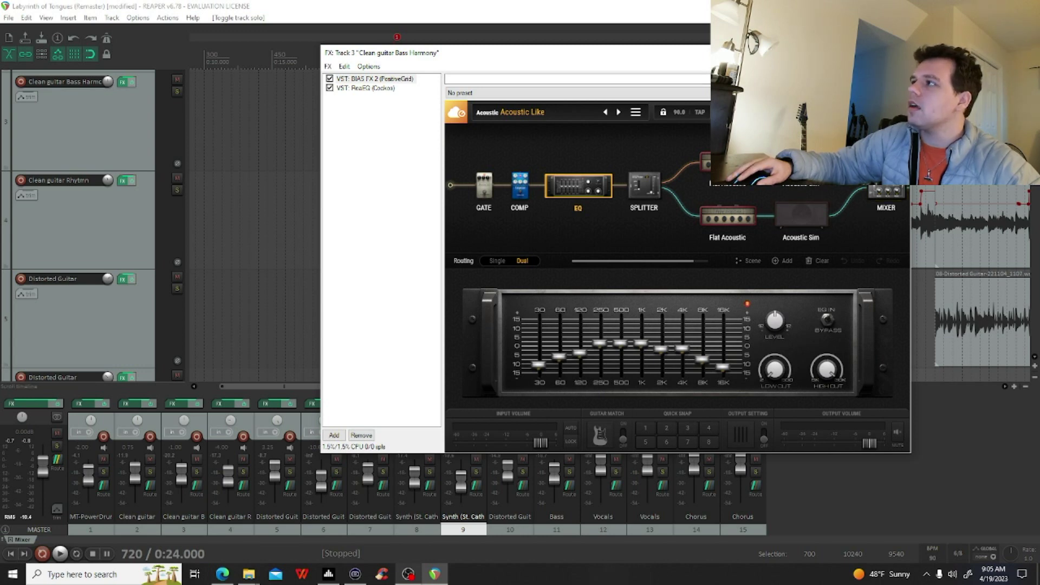
{"action": "left_click", "coordinate": [899, 53]}
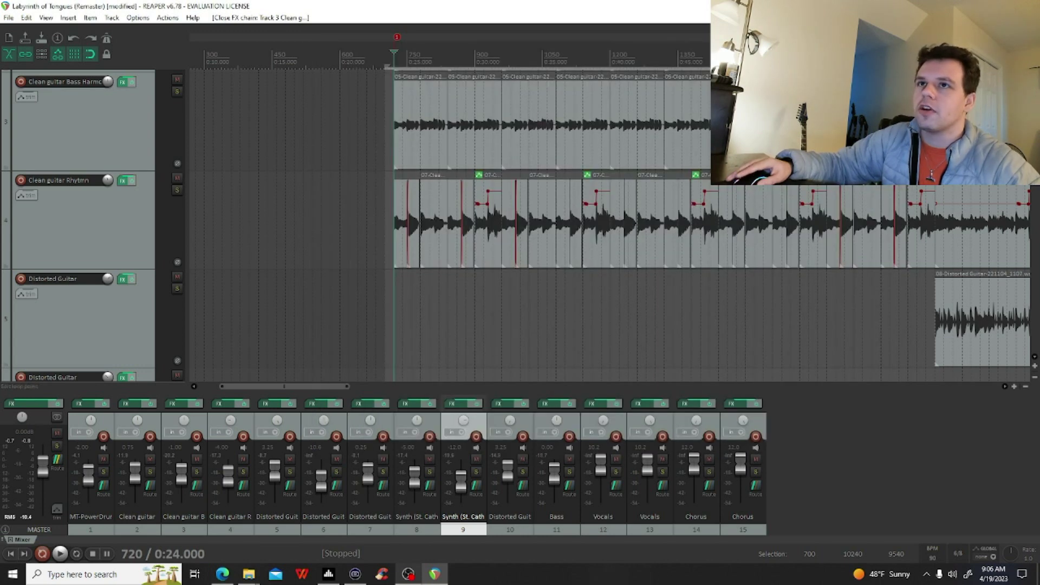
Step: Look through the track list down to the first Vocals track and back up to the MT-PowerDrumKit track
{"action": "scroll", "coordinate": [132, 241], "scroll_direction": "down", "scroll_amount": 5}
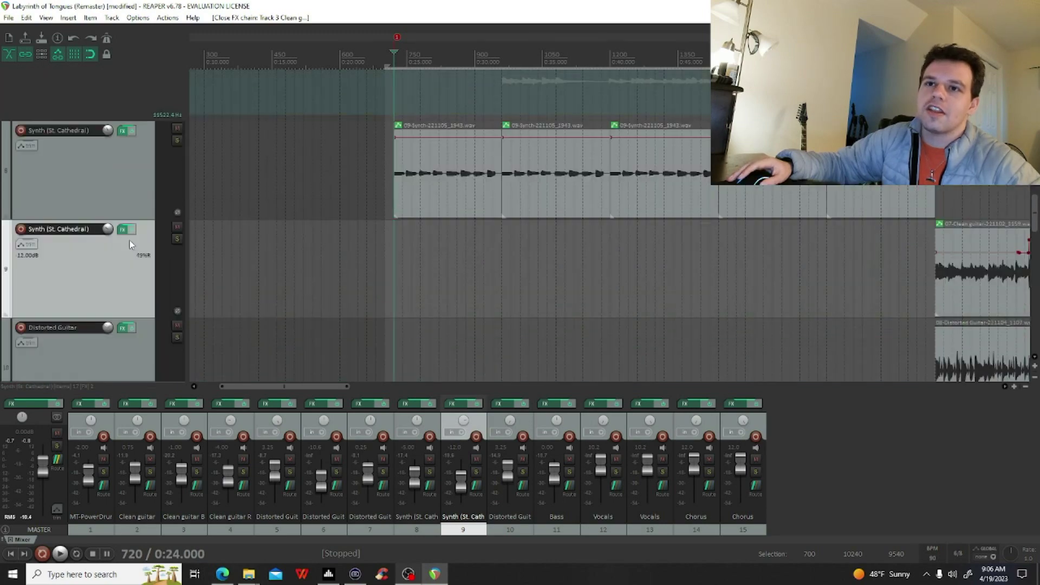
{"action": "scroll", "coordinate": [128, 243], "scroll_direction": "down", "scroll_amount": 1}
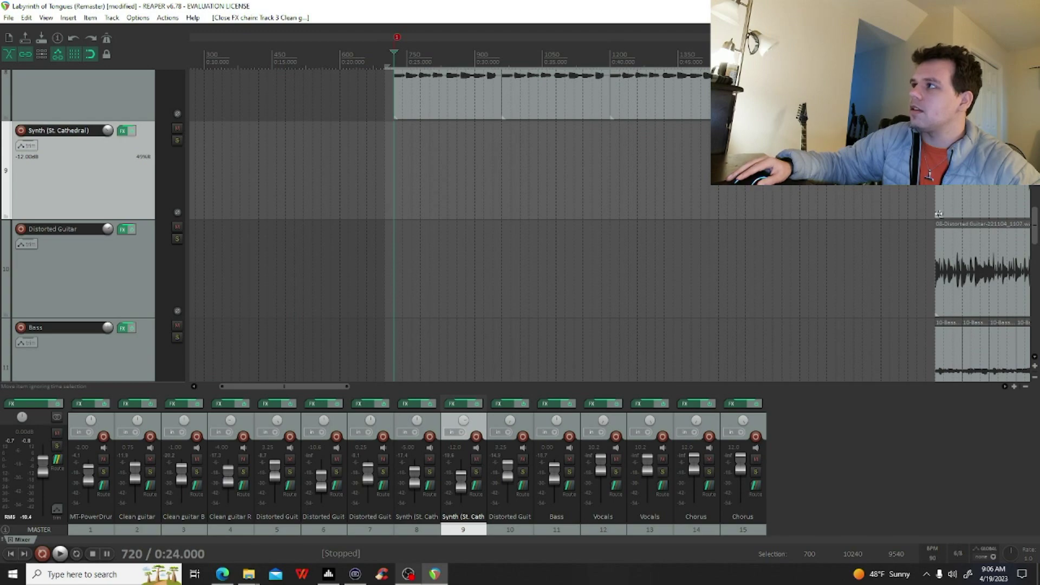
{"action": "scroll", "coordinate": [148, 290], "scroll_direction": "down", "scroll_amount": 2}
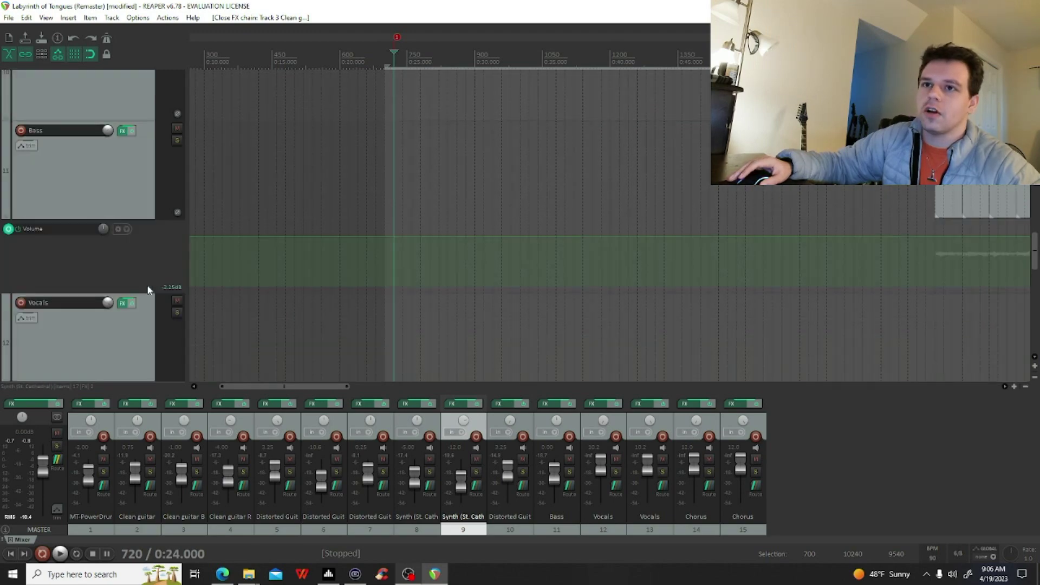
{"action": "scroll", "coordinate": [138, 291], "scroll_direction": "up", "scroll_amount": 7}
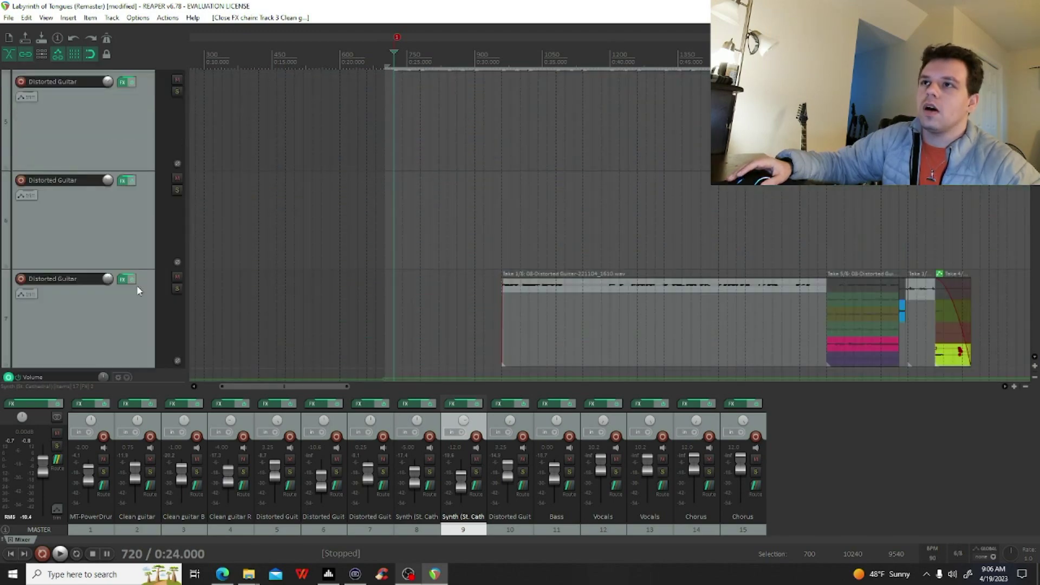
{"action": "scroll", "coordinate": [138, 291], "scroll_direction": "up", "scroll_amount": 2}
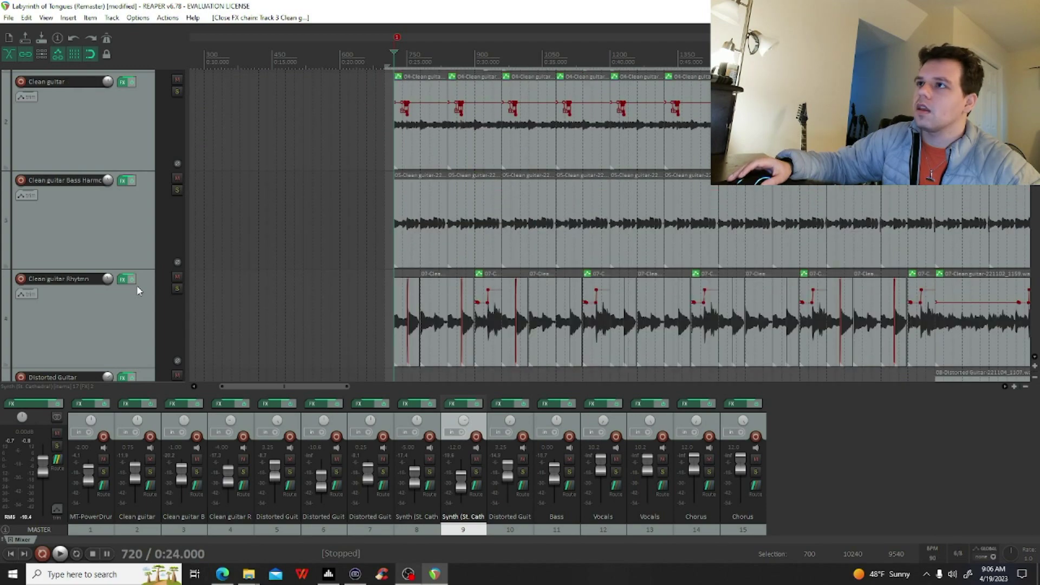
{"action": "scroll", "coordinate": [137, 291], "scroll_direction": "up", "scroll_amount": 1}
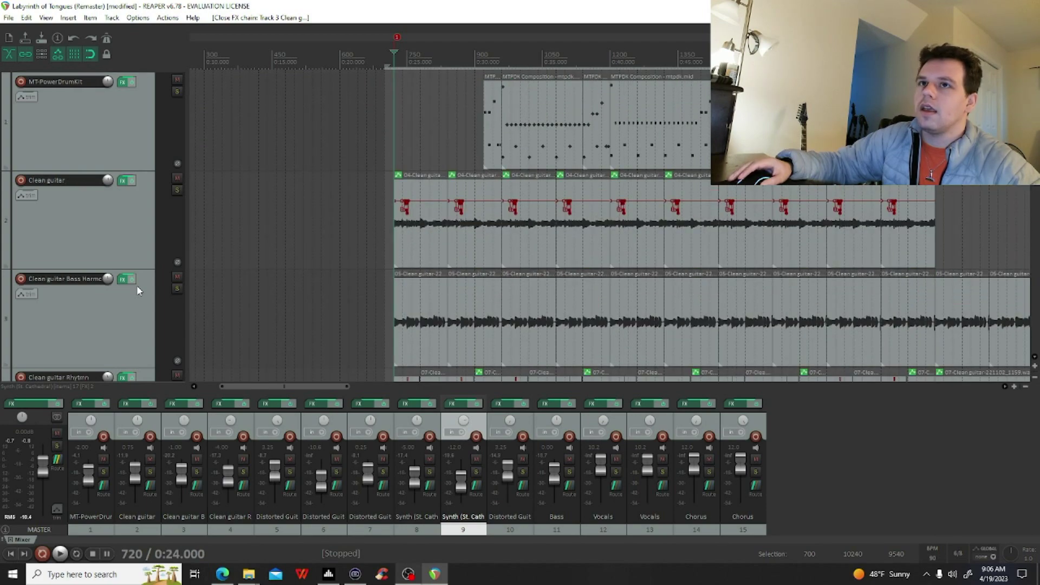
{"action": "scroll", "coordinate": [137, 290], "scroll_direction": "up", "scroll_amount": 1}
{"action": "scroll", "coordinate": [137, 291], "scroll_direction": "down", "scroll_amount": 1}
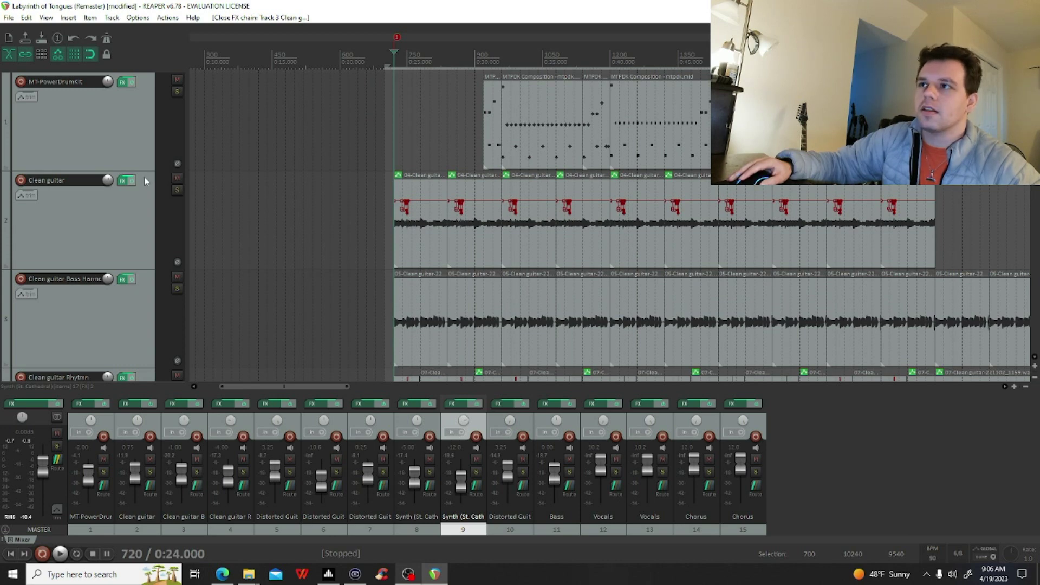
Step: Examine the volume envelope dips on the first Clean guitar clip up close, and place the edit cursor at 0:24
{"action": "left_click", "coordinate": [408, 260]}
{"action": "scroll", "coordinate": [453, 261], "scroll_direction": "up", "scroll_amount": 6}
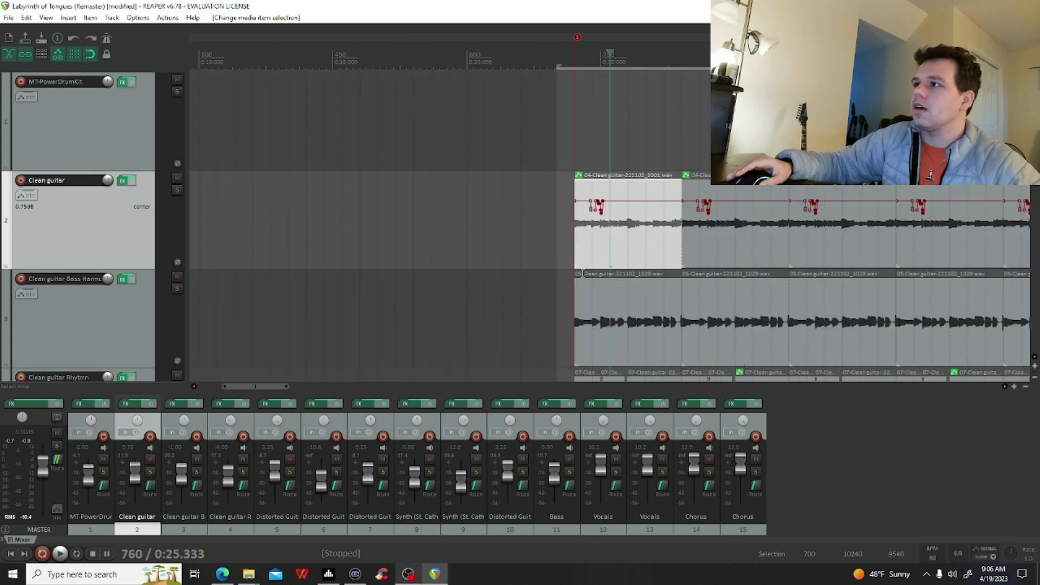
{"action": "scroll", "coordinate": [583, 273], "scroll_direction": "up", "scroll_amount": 3}
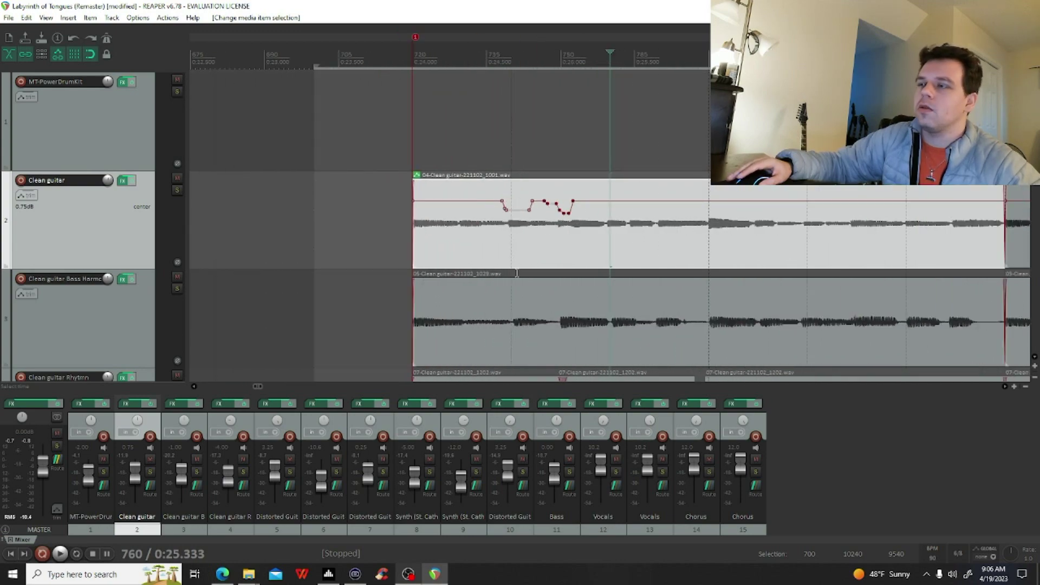
{"action": "left_click", "coordinate": [415, 140]}
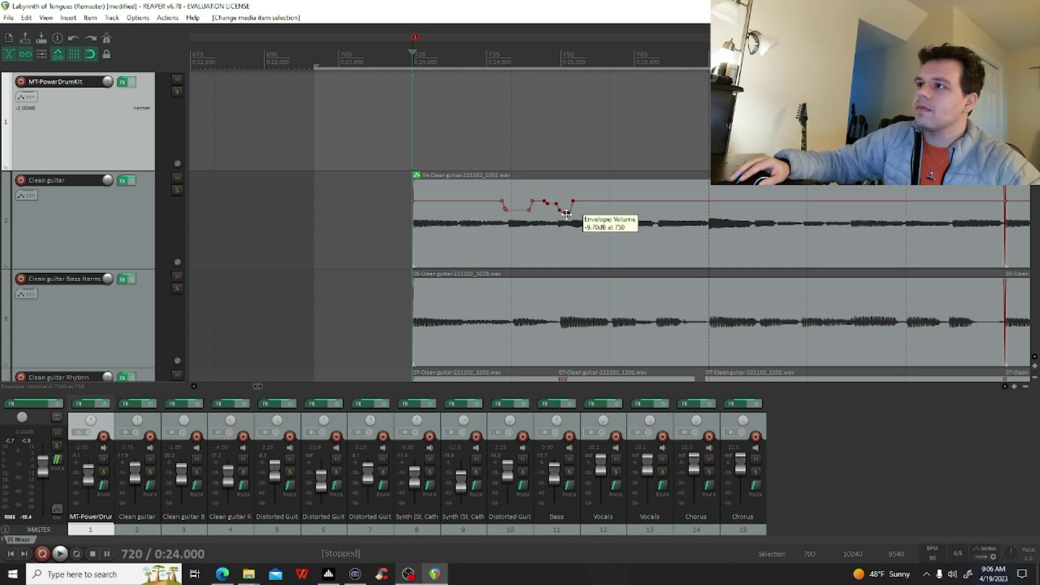
Step: Show the Take volume envelope option for the first Clean guitar clip, and dismiss it without changing anything
{"action": "left_click", "coordinate": [445, 186]}
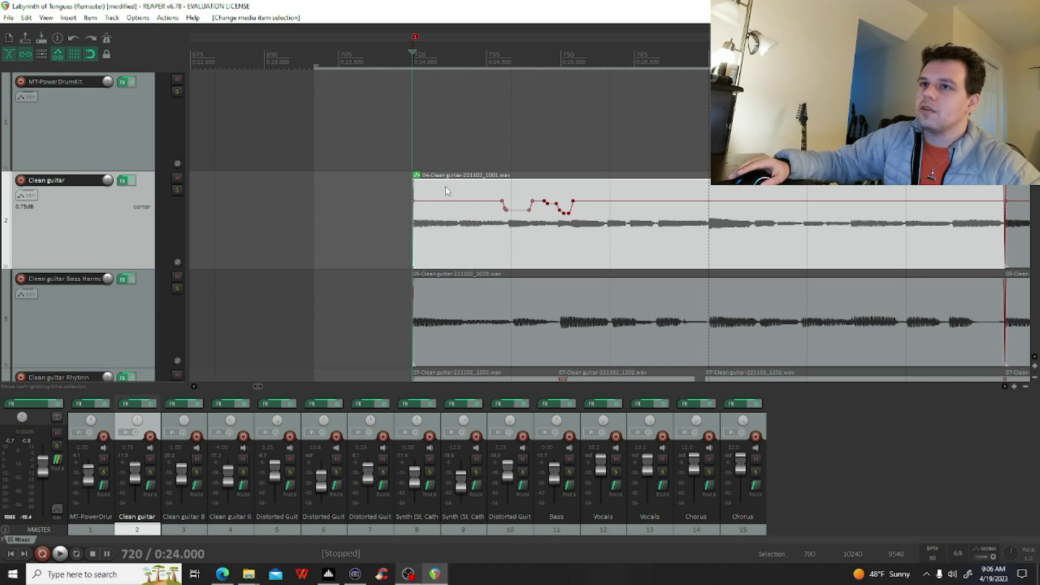
{"action": "right_click", "coordinate": [445, 187]}
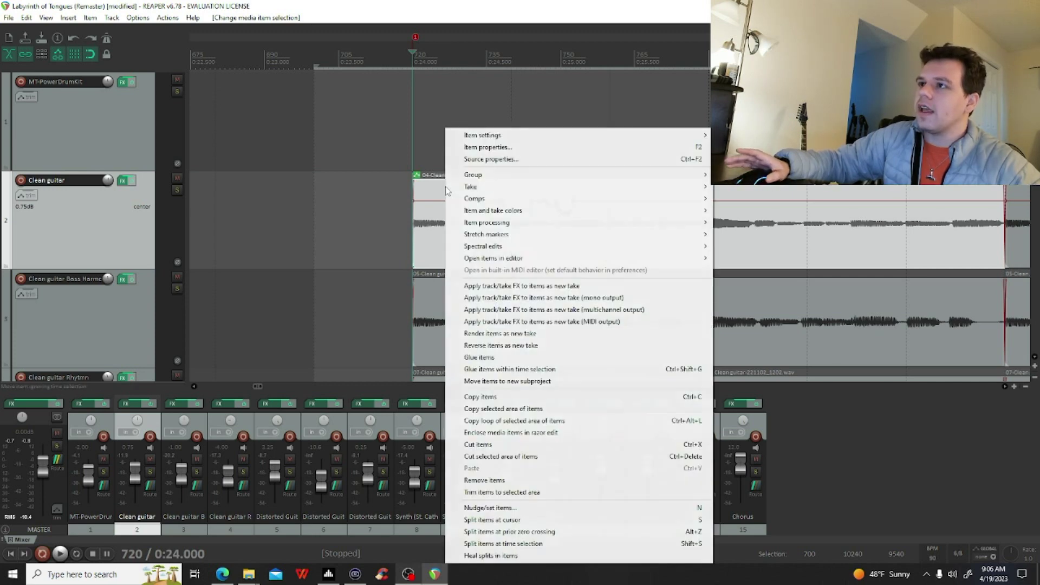
{"action": "mouse_move", "coordinate": [469, 189]}
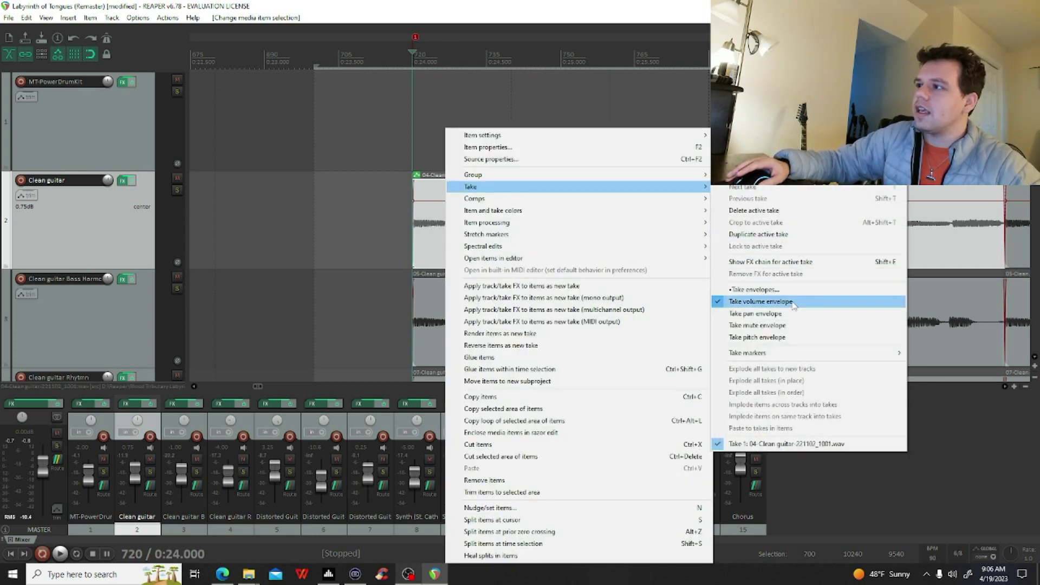
{"action": "left_click", "coordinate": [411, 104]}
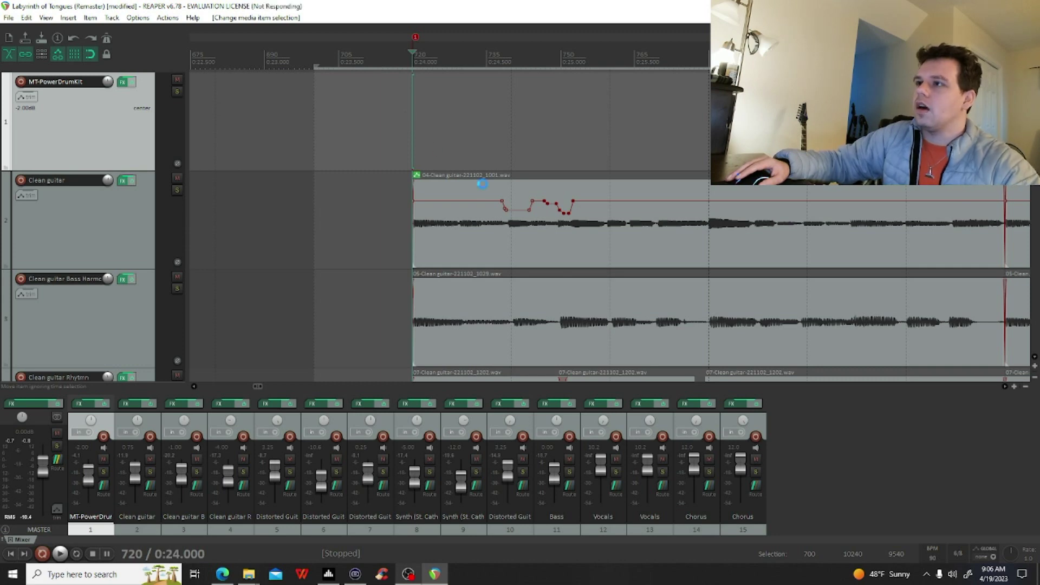
Step: Draw a short freehand dip in the first Clean guitar clip's volume envelope at about 0:26, and undo it
{"action": "scroll", "coordinate": [482, 184], "scroll_direction": "up", "scroll_amount": 5}
{"action": "left_click", "coordinate": [562, 174]}
{"action": "scroll", "coordinate": [639, 232], "scroll_direction": "down", "scroll_amount": 5}
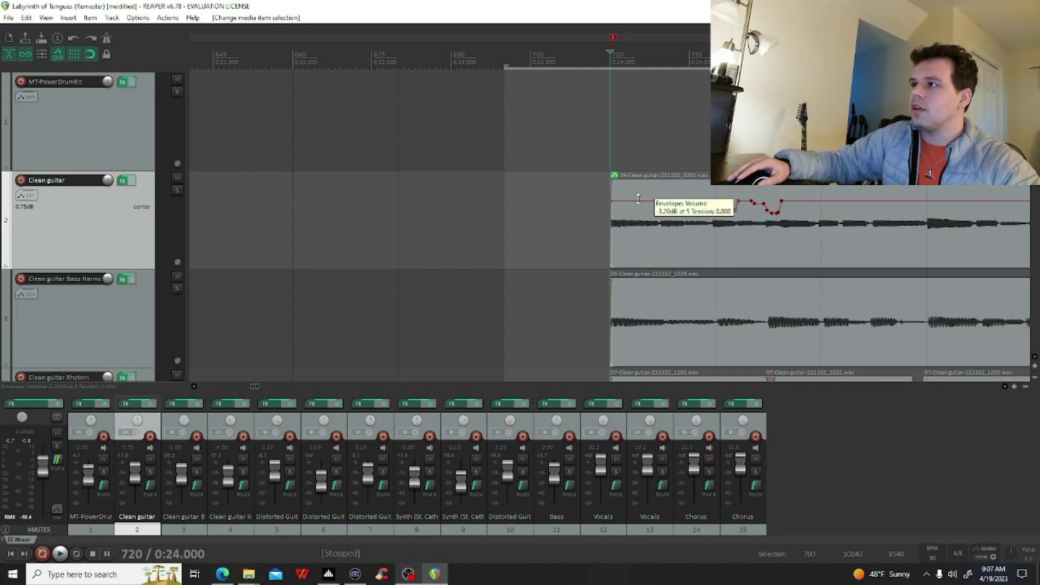
{"action": "key", "text": "ctrl"}
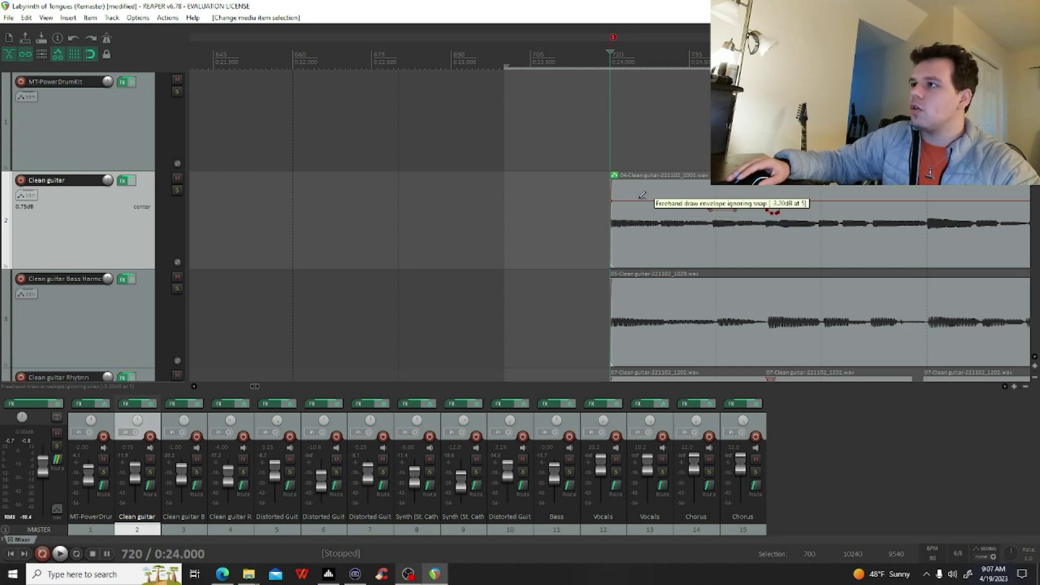
{"action": "left_click_drag", "start_coordinate": [640, 197], "coordinate": [753, 201]}
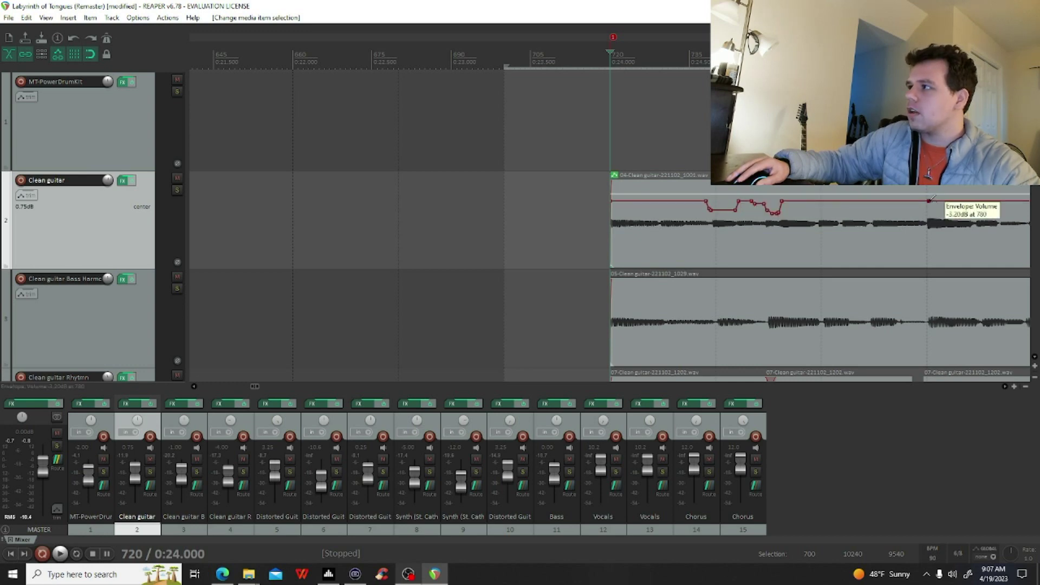
{"action": "mouse_move", "coordinate": [928, 201]}
{"action": "left_mouse_down"}
{"action": "mouse_move", "coordinate": [935, 212]}
{"action": "mouse_move", "coordinate": [943, 205]}
{"action": "left_mouse_up"}
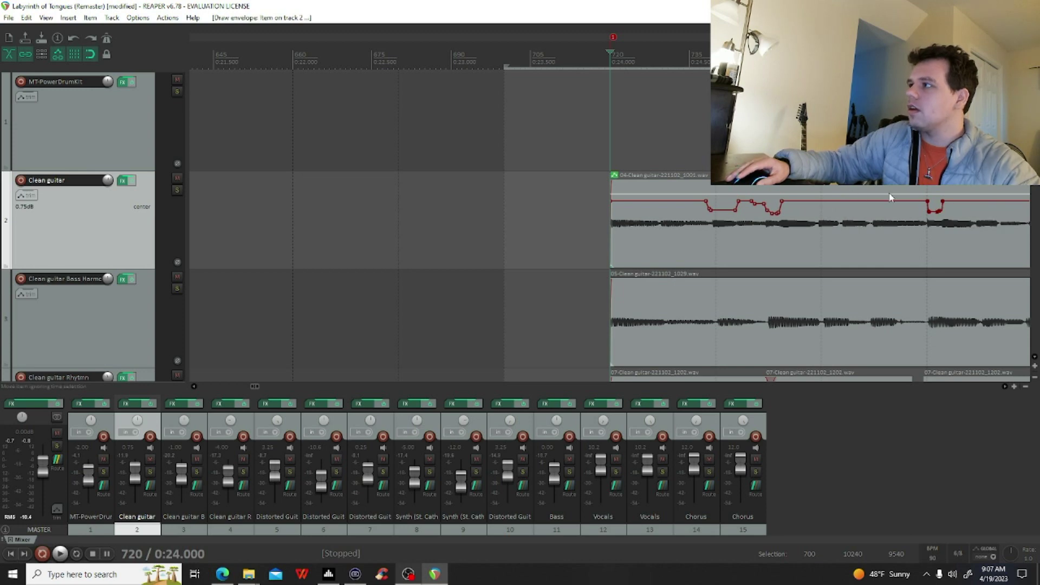
{"action": "key", "text": "ctrl+z"}
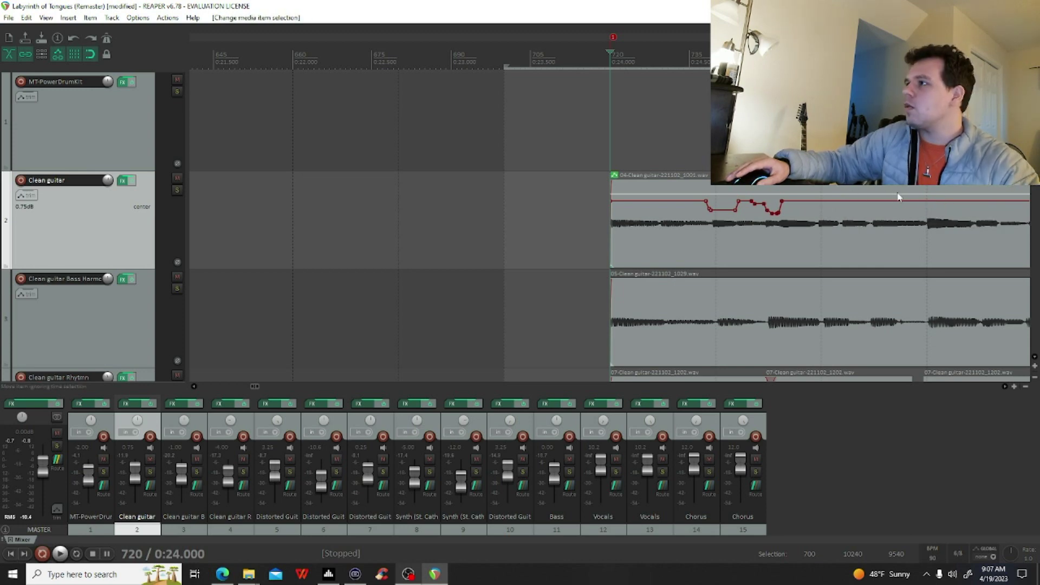
Step: Play from 0:24 with the Clean guitar track soloed, toggle its solo to compare with the full mix, and stop playback
{"action": "scroll", "coordinate": [704, 233], "scroll_direction": "down", "scroll_amount": 2}
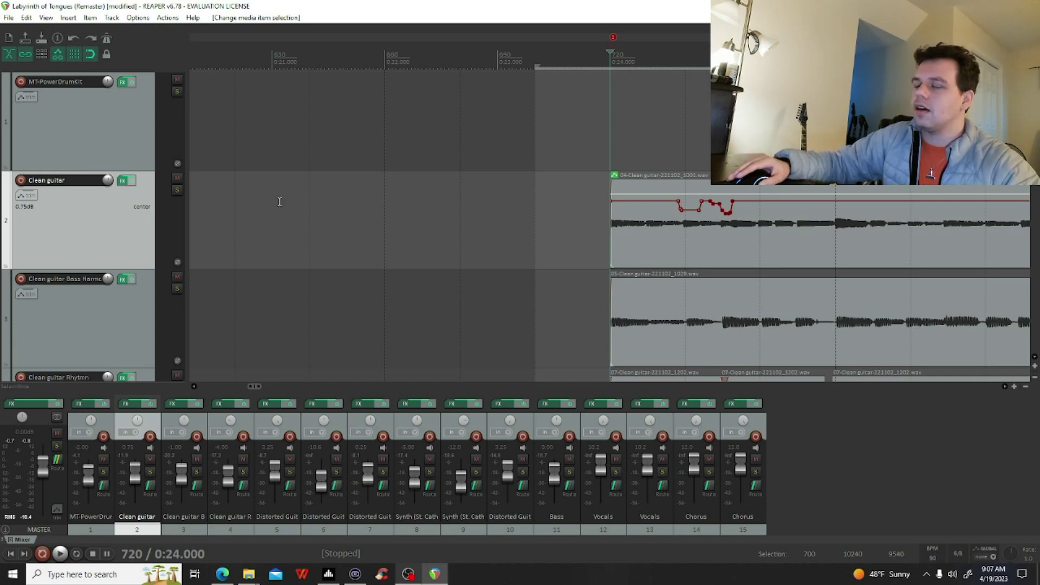
{"action": "left_click", "coordinate": [180, 193]}
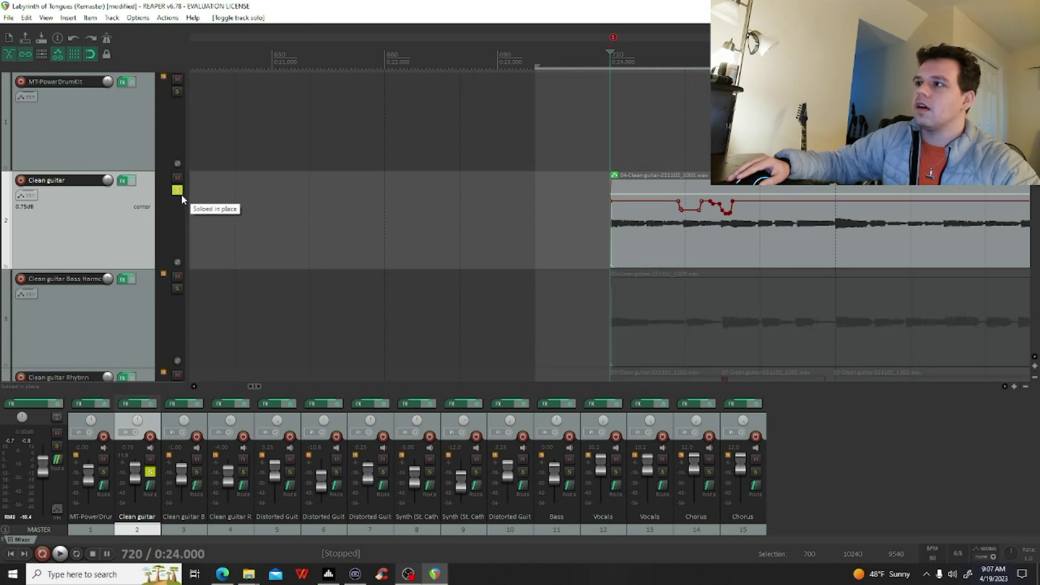
{"action": "key", "text": "space"}
{"action": "scroll", "coordinate": [855, 252], "scroll_direction": "down", "scroll_amount": 2}
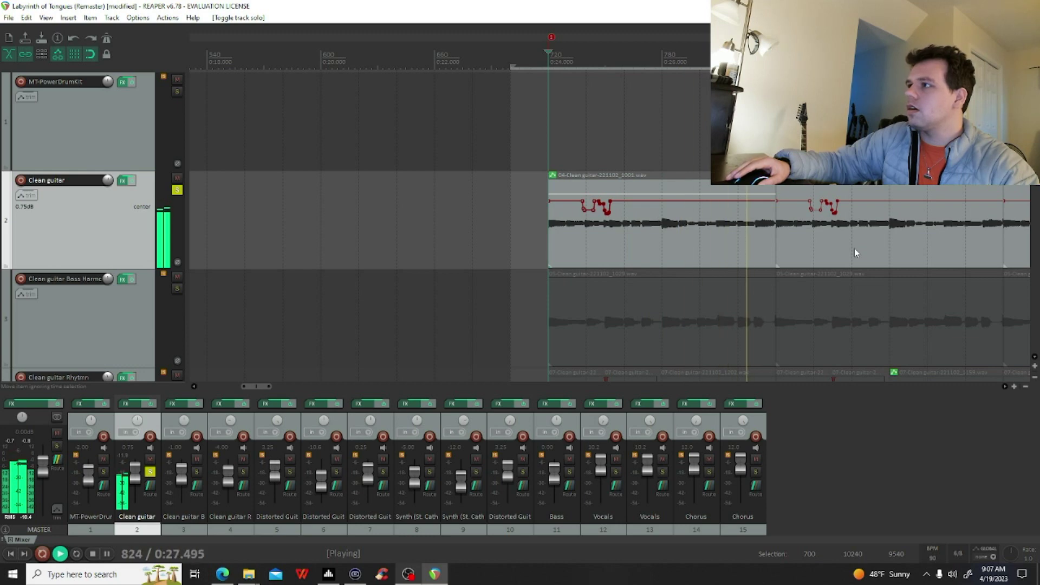
{"action": "left_click", "coordinate": [175, 194]}
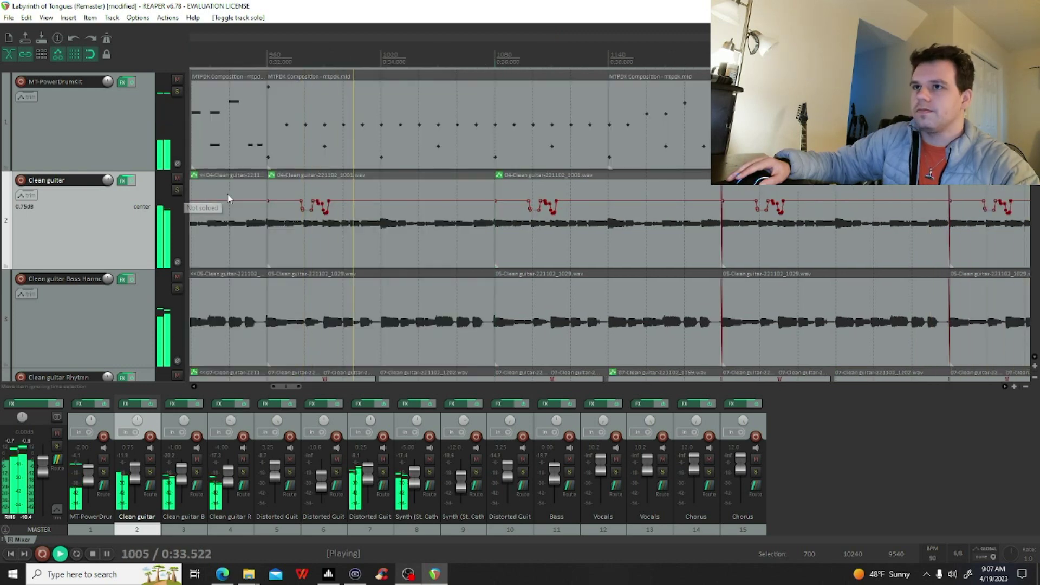
{"action": "left_click", "coordinate": [176, 191]}
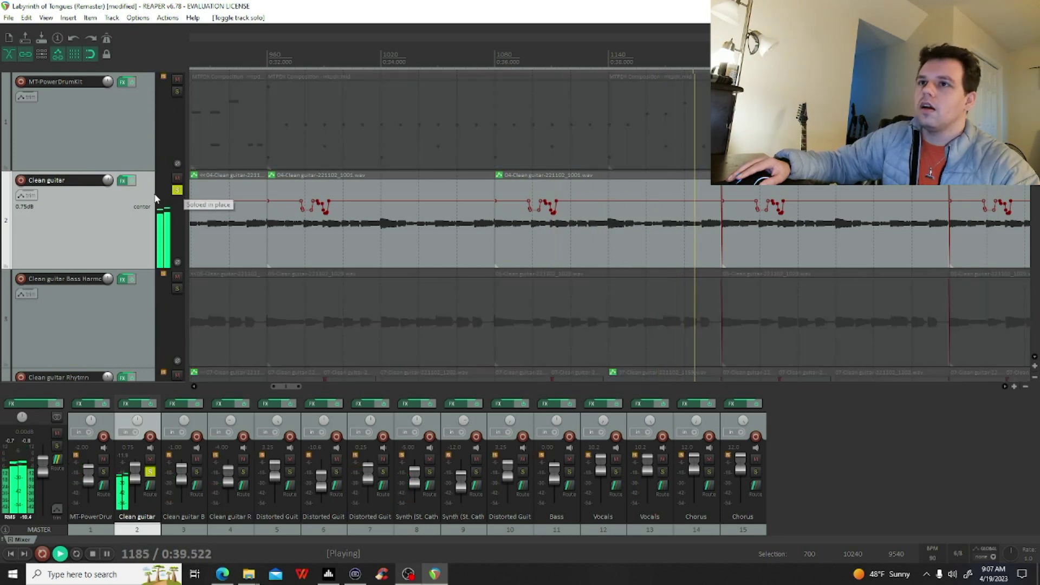
{"action": "left_click", "coordinate": [177, 191]}
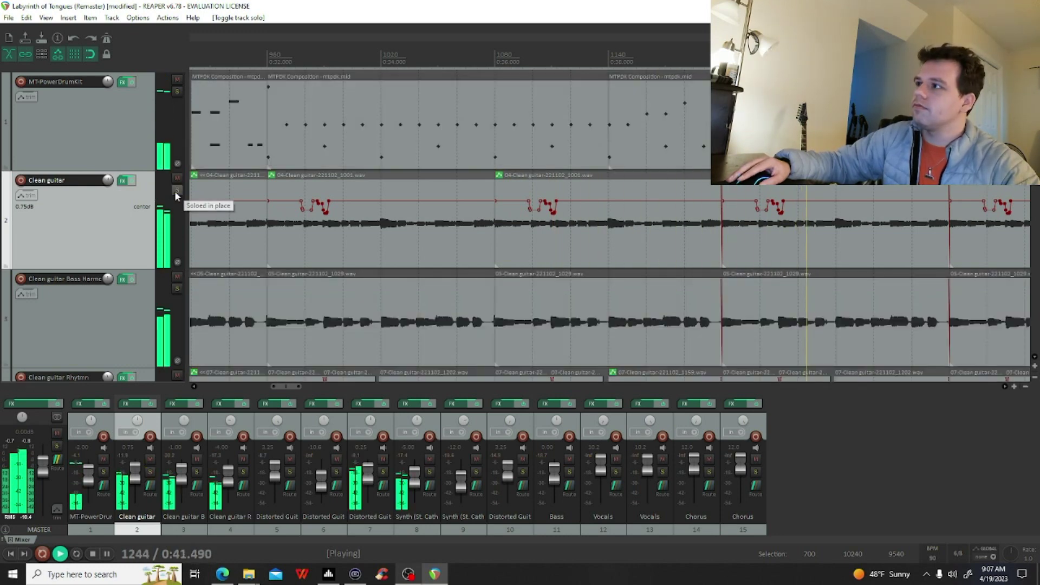
{"action": "left_click", "coordinate": [97, 554]}
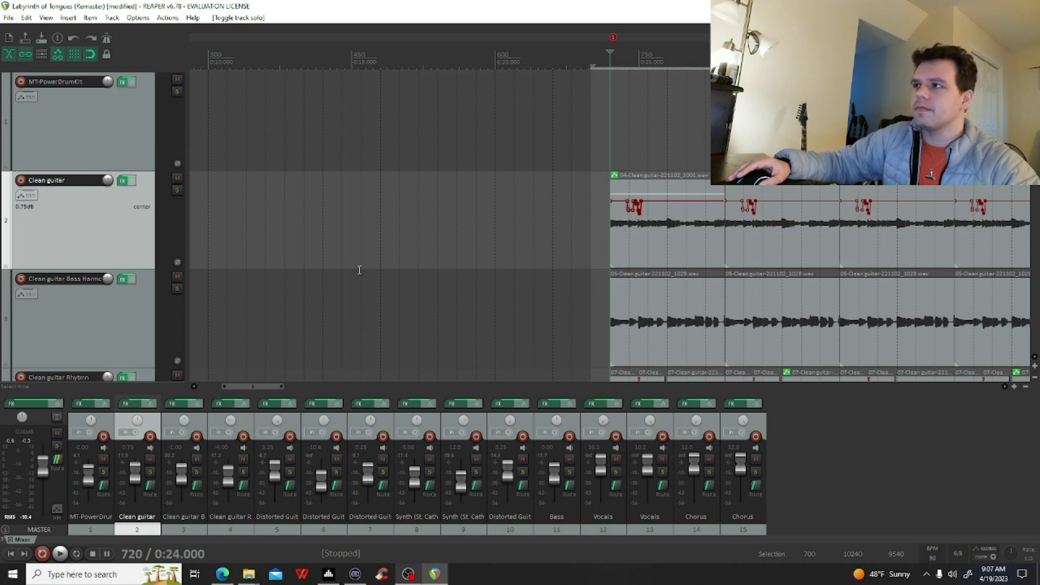
Step: Open the Clean guitar track's effects chain and inspect its ReaComp settings
{"action": "scroll", "coordinate": [360, 270], "scroll_direction": "down", "scroll_amount": 1}
{"action": "scroll", "coordinate": [134, 278], "scroll_direction": "down", "scroll_amount": 1}
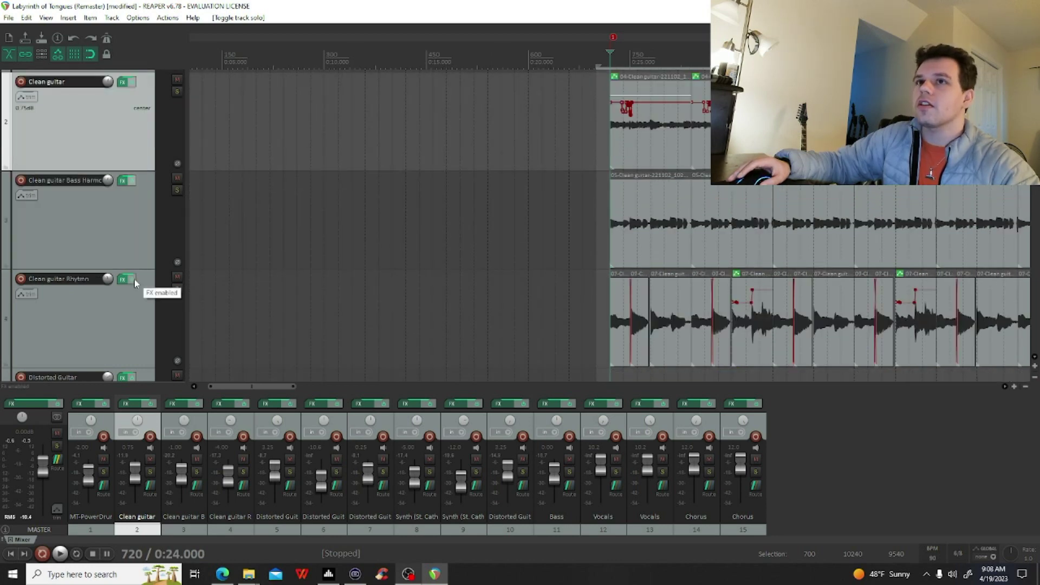
{"action": "scroll", "coordinate": [160, 278], "scroll_direction": "up", "scroll_amount": 1}
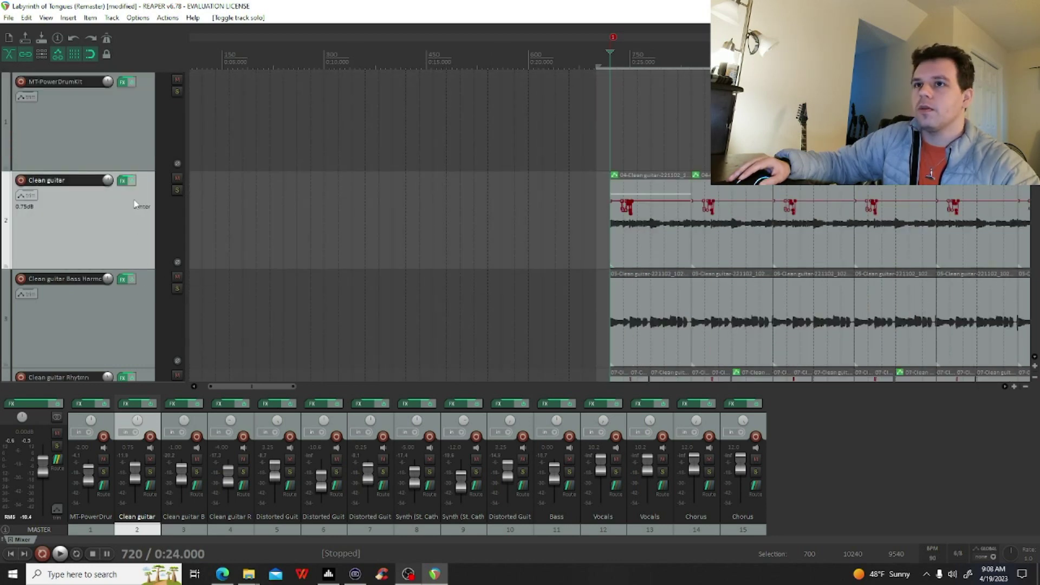
{"action": "left_click", "coordinate": [122, 181]}
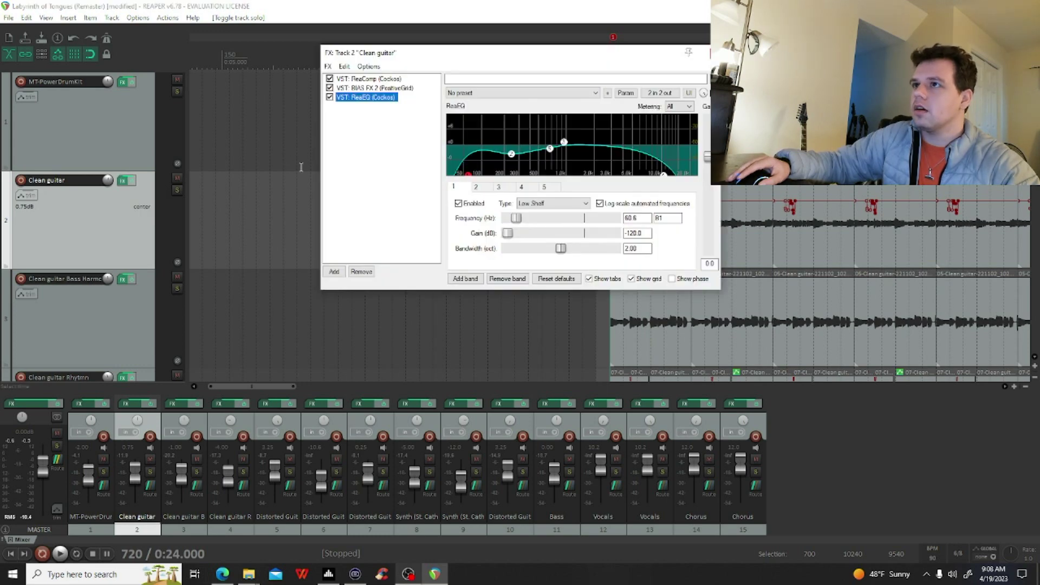
{"action": "left_click", "coordinate": [366, 80]}
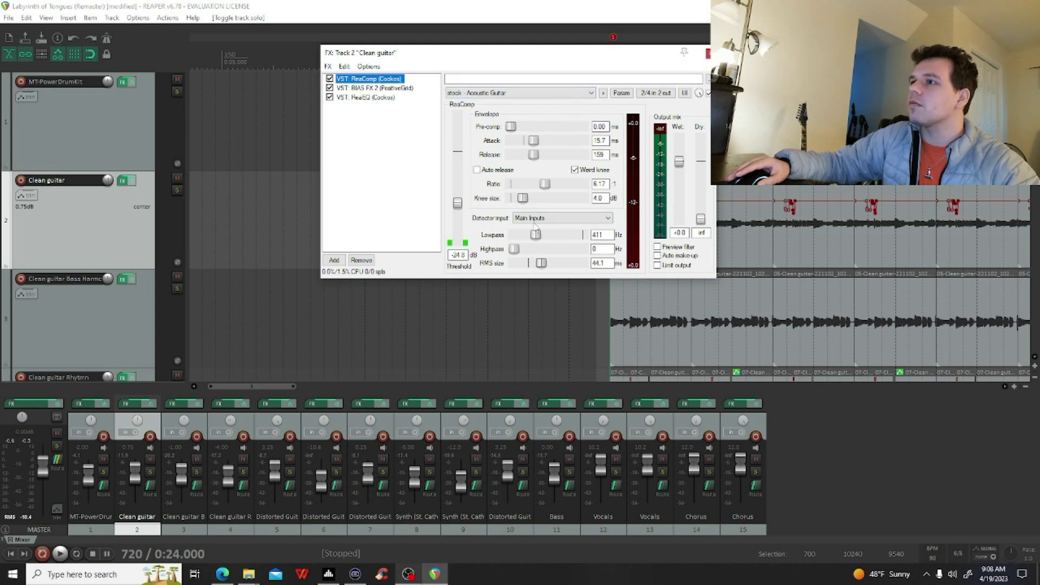
Step: Inspect bands 4, 1 and 2 of ReaEQ on the Clean guitar track, and close the effects chain
{"action": "left_click", "coordinate": [380, 98]}
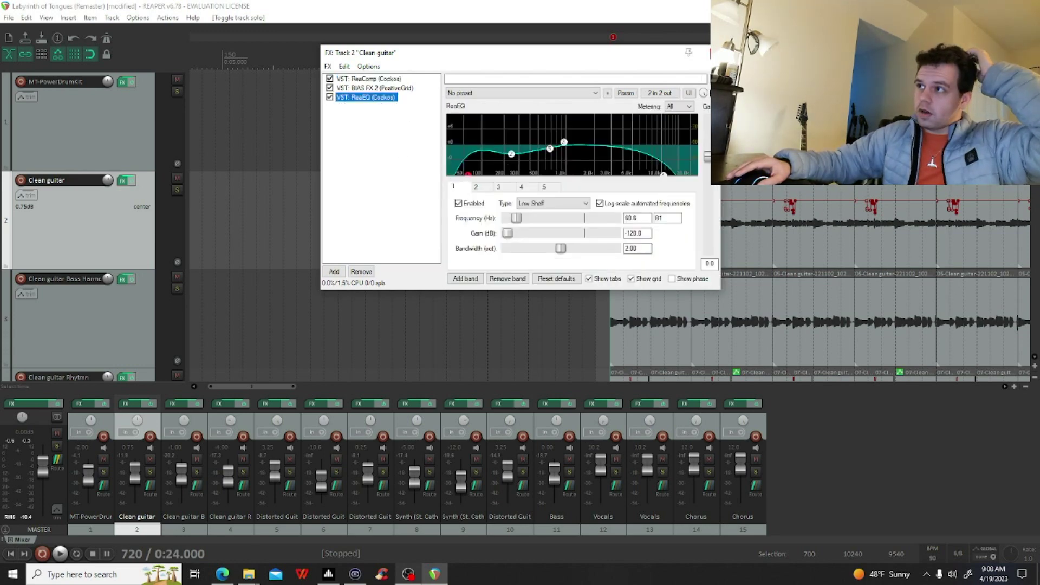
{"action": "left_click", "coordinate": [663, 176]}
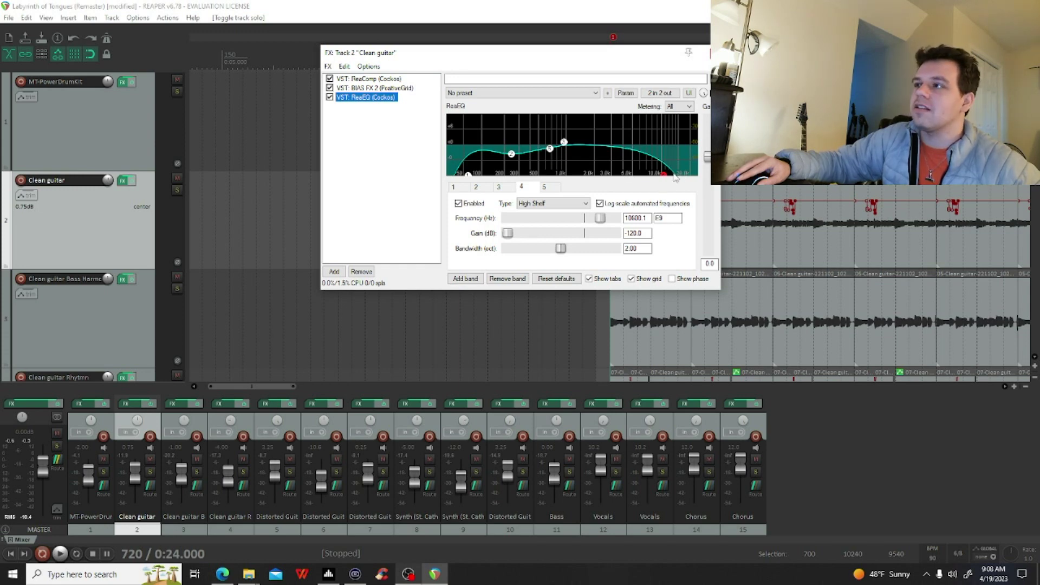
{"action": "left_click", "coordinate": [454, 185]}
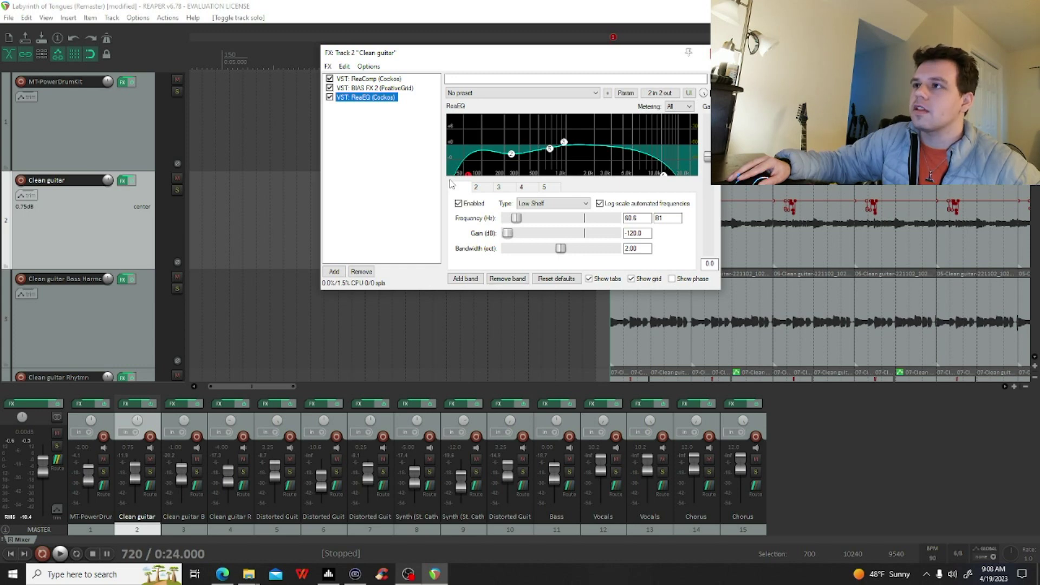
{"action": "left_click", "coordinate": [511, 154]}
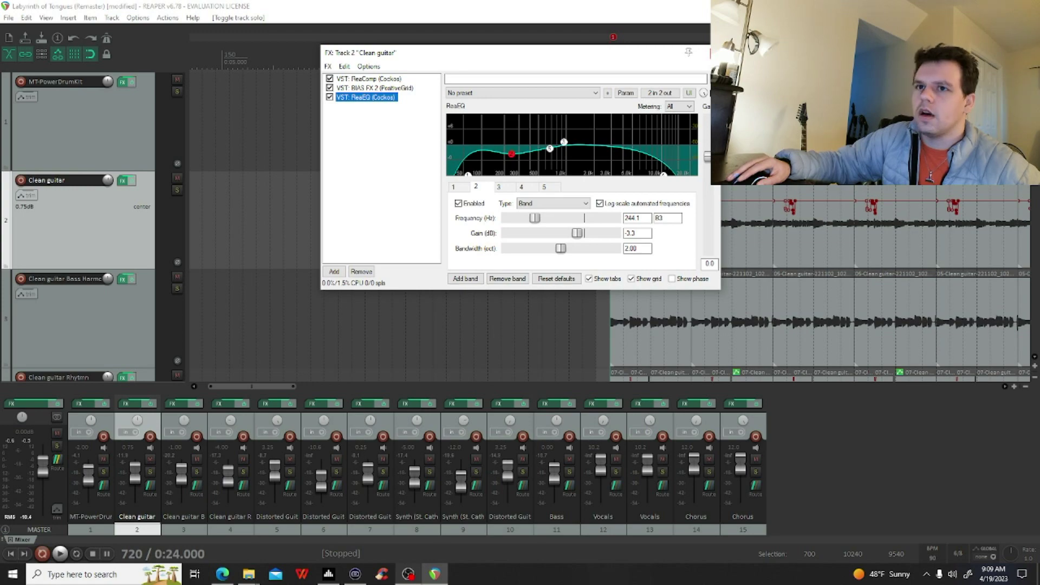
{"action": "left_click", "coordinate": [714, 53]}
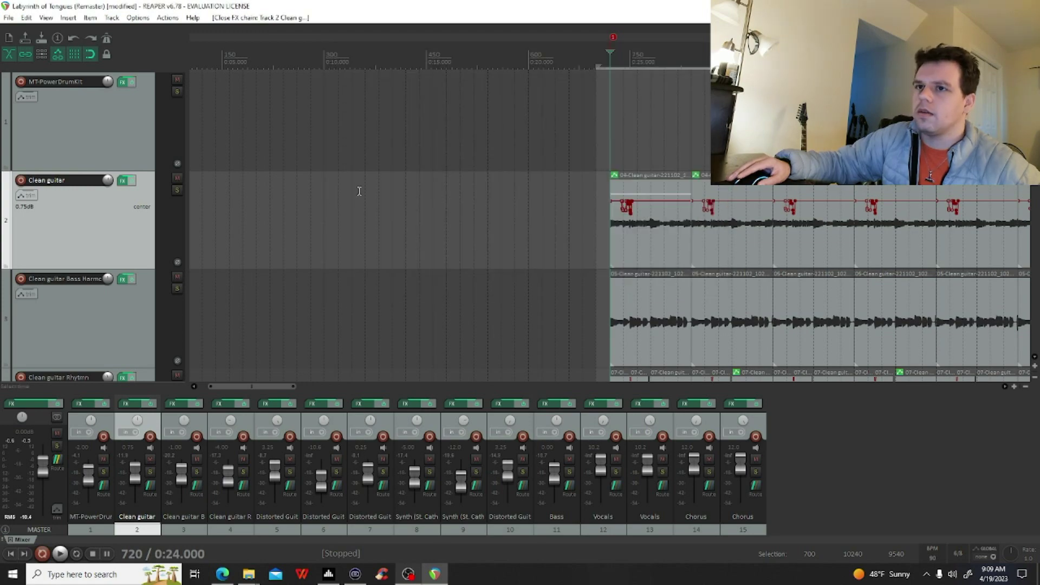
Step: Inspect the ReaEQ curve in the Clean guitar Bass Harmony track's effects chain, and close the chain
{"action": "left_click", "coordinate": [124, 283]}
{"action": "left_click", "coordinate": [378, 90]}
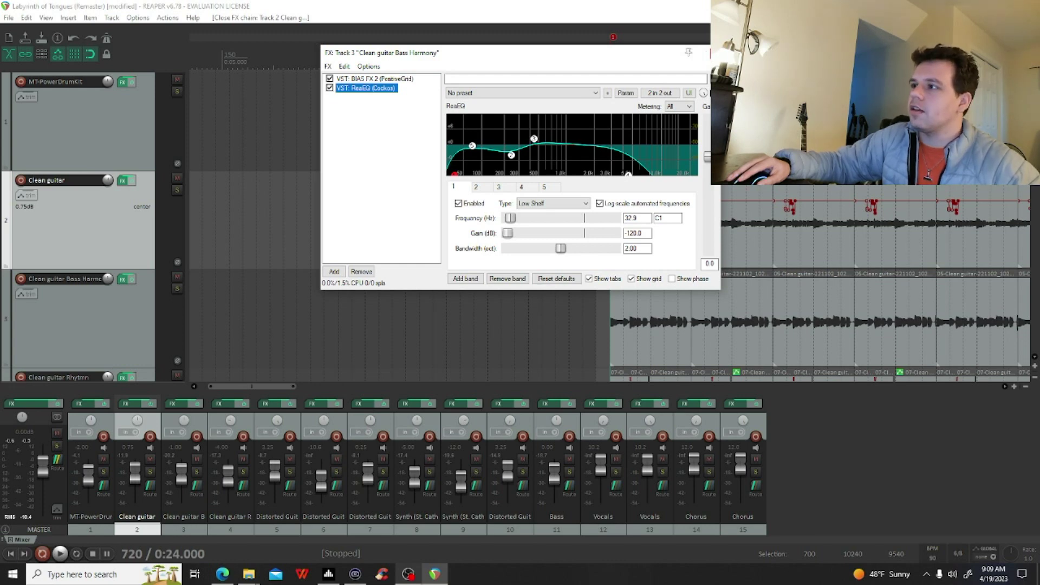
{"action": "left_click", "coordinate": [714, 53]}
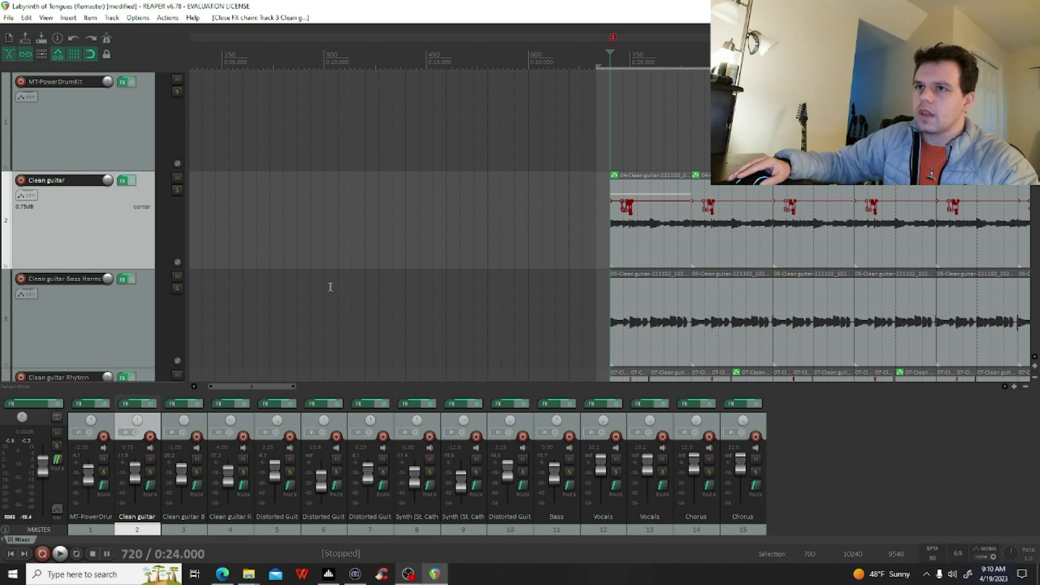
Step: Play the full mix from 0:24 and stop, and play only the Clean guitar rhythm track from the same point before clearing its solo
{"action": "key", "text": "space"}
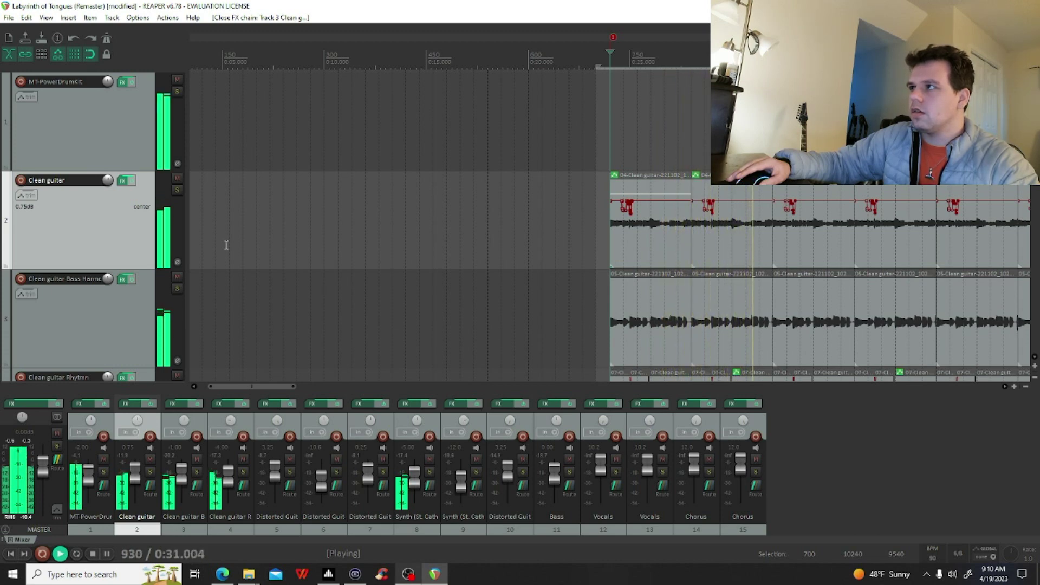
{"action": "key", "text": "space"}
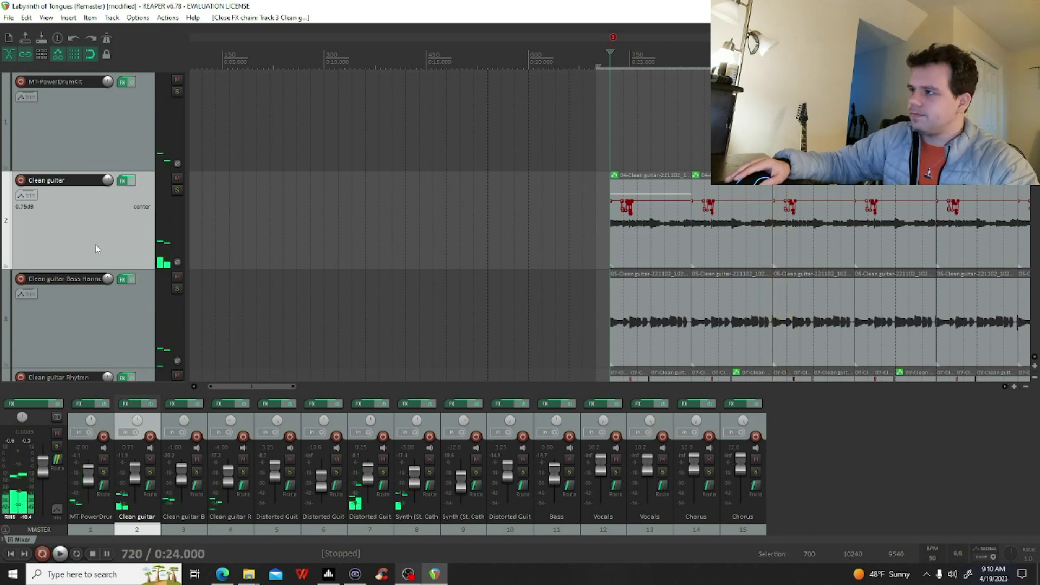
{"action": "scroll", "coordinate": [96, 246], "scroll_direction": "down", "scroll_amount": 1}
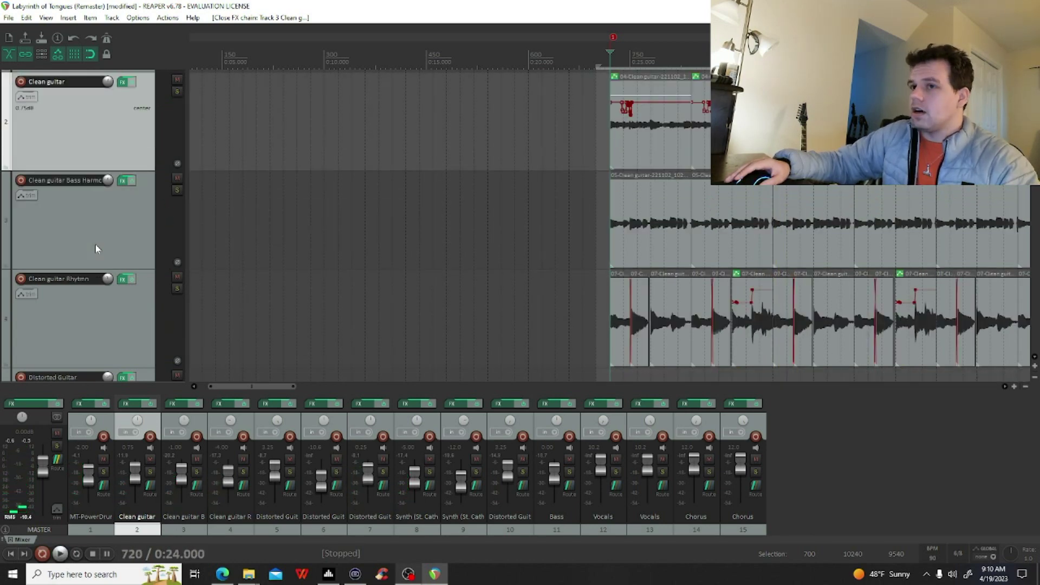
{"action": "left_click", "coordinate": [179, 289]}
{"action": "key", "text": "space"}
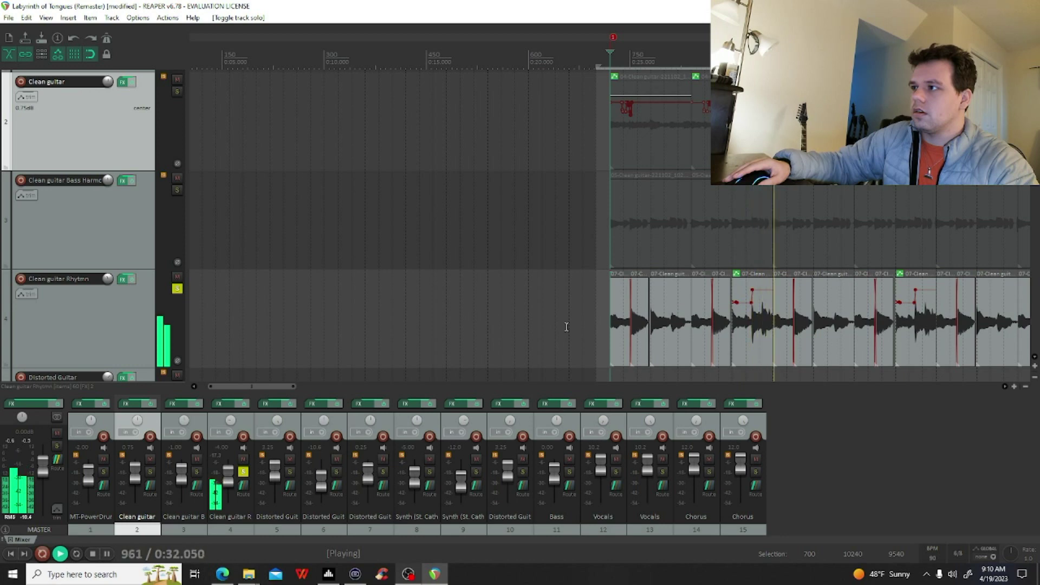
{"action": "key", "text": "space"}
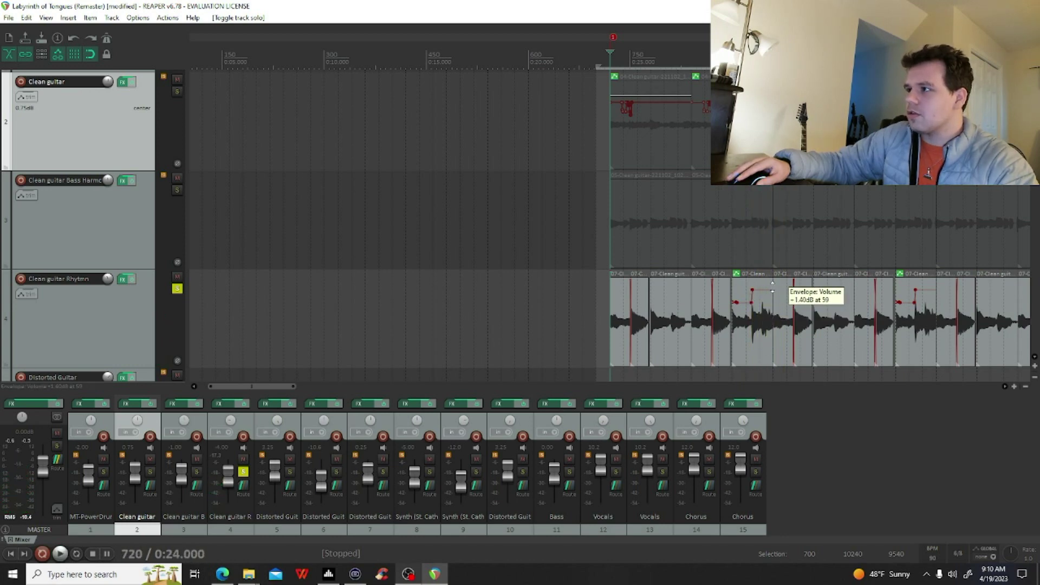
{"action": "scroll", "coordinate": [109, 241], "scroll_direction": "down", "scroll_amount": 1}
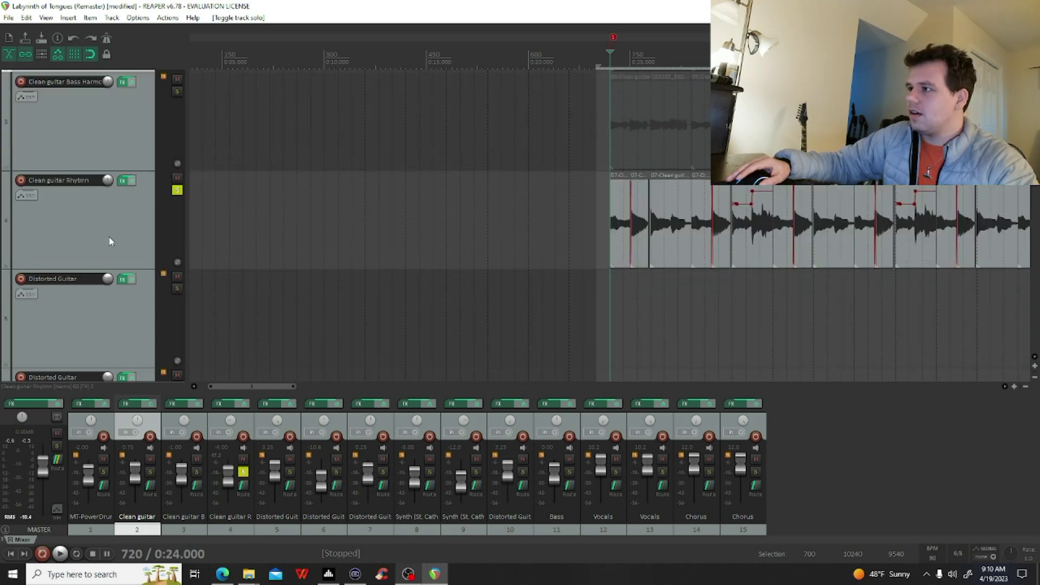
{"action": "left_click", "coordinate": [177, 190]}
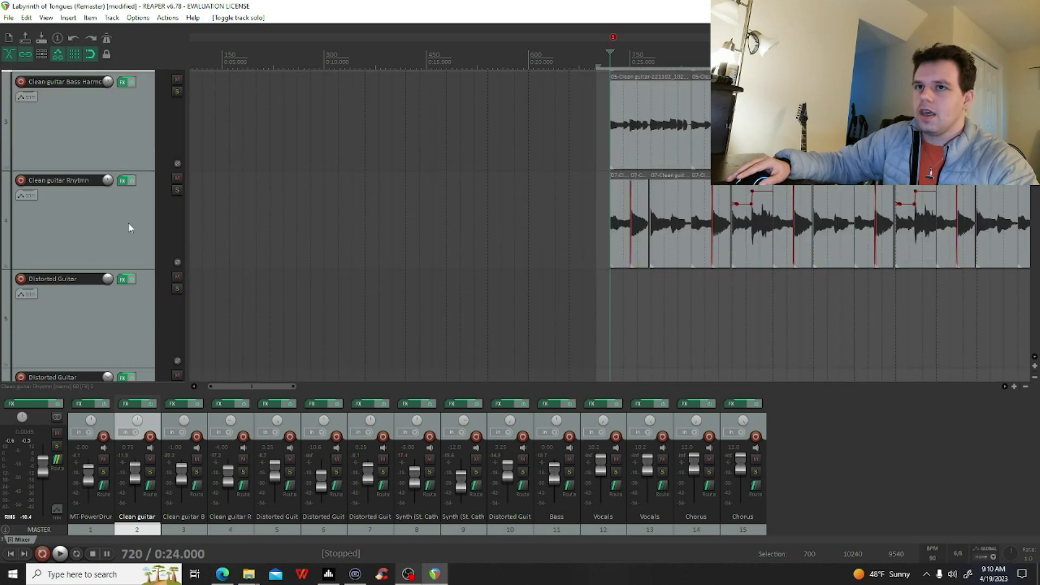
Step: Look over the clean guitar tracks and continue down to the Distorted Guitar track with the Volume and High Shelf frequency envelopes
{"action": "scroll", "coordinate": [111, 233], "scroll_direction": "down", "scroll_amount": 1}
{"action": "scroll", "coordinate": [111, 237], "scroll_direction": "up", "scroll_amount": 1}
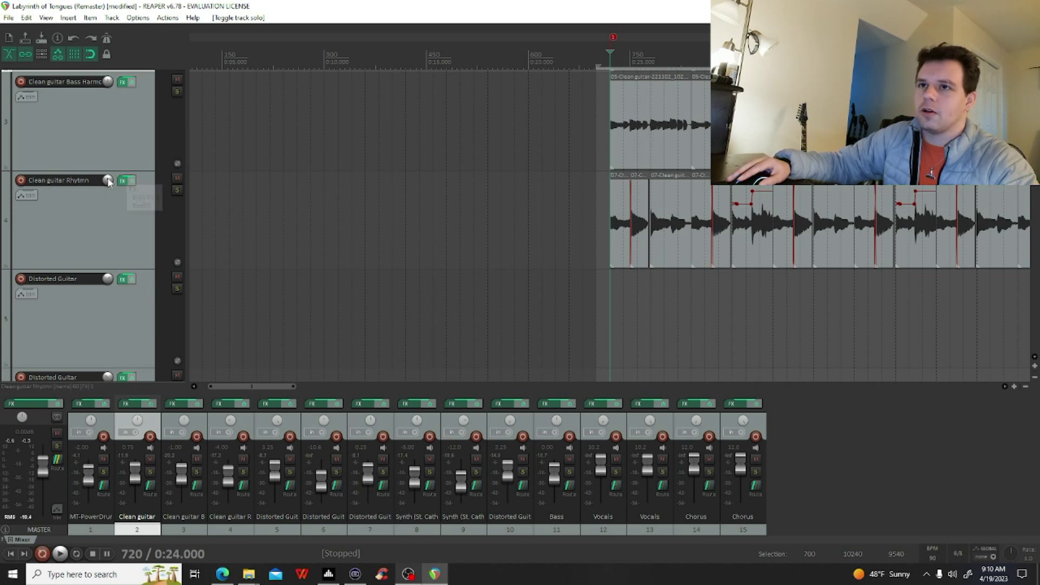
{"action": "mouse_move", "coordinate": [109, 182]}
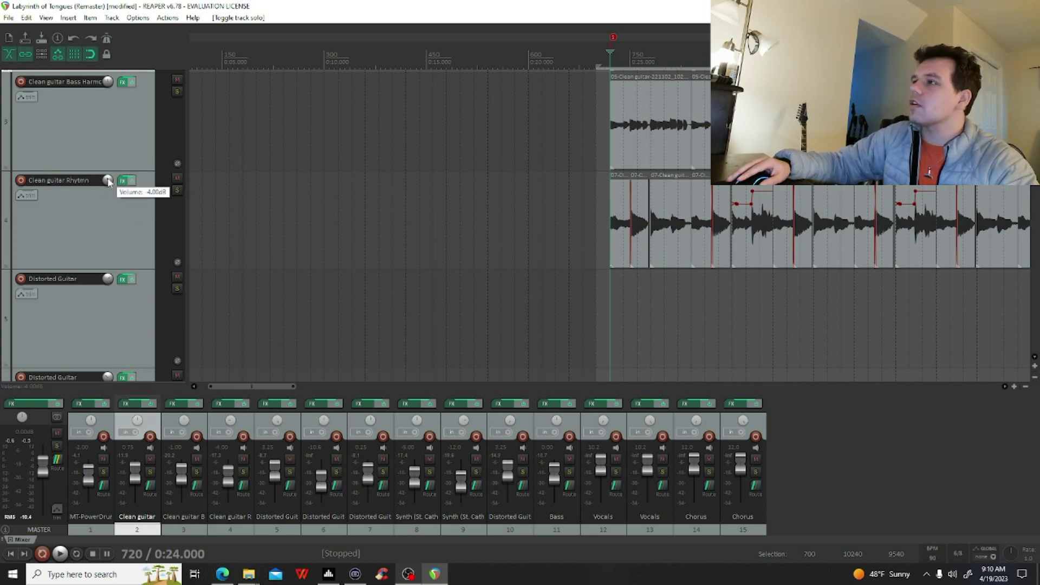
{"action": "scroll", "coordinate": [125, 162], "scroll_direction": "up", "scroll_amount": 1}
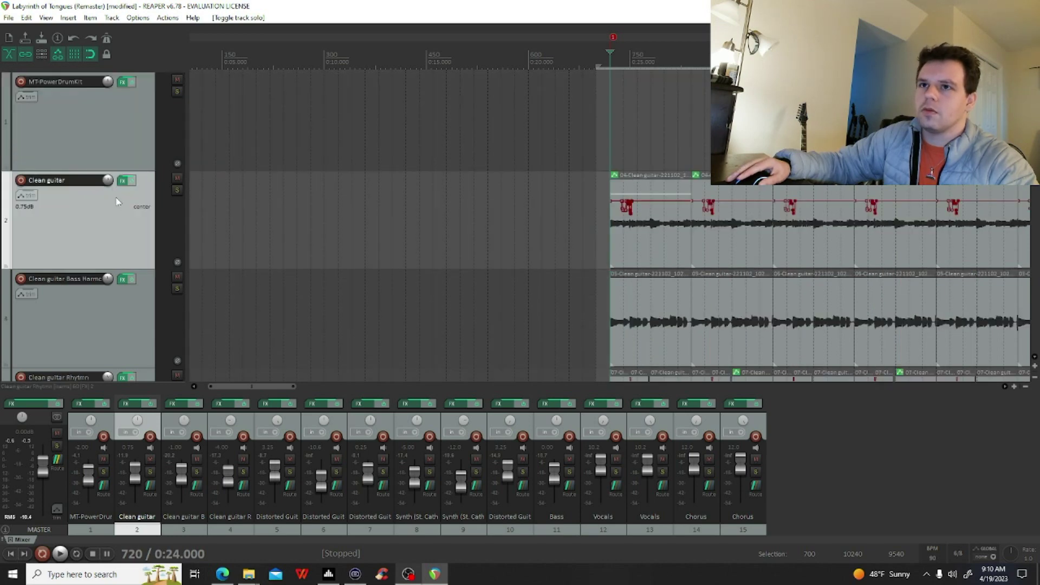
{"action": "scroll", "coordinate": [135, 254], "scroll_direction": "down", "scroll_amount": 3}
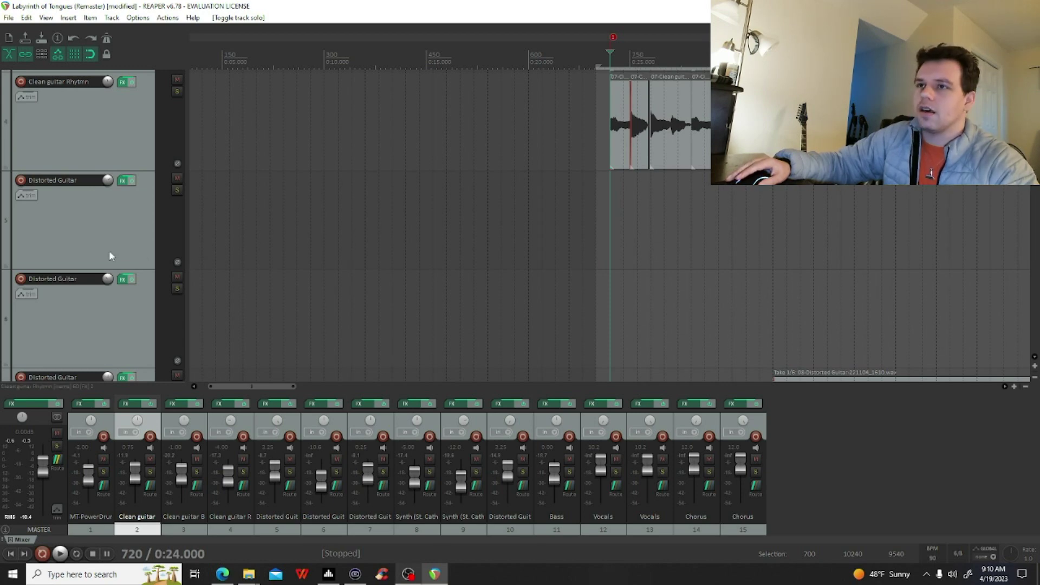
{"action": "scroll", "coordinate": [109, 256], "scroll_direction": "down", "scroll_amount": 2}
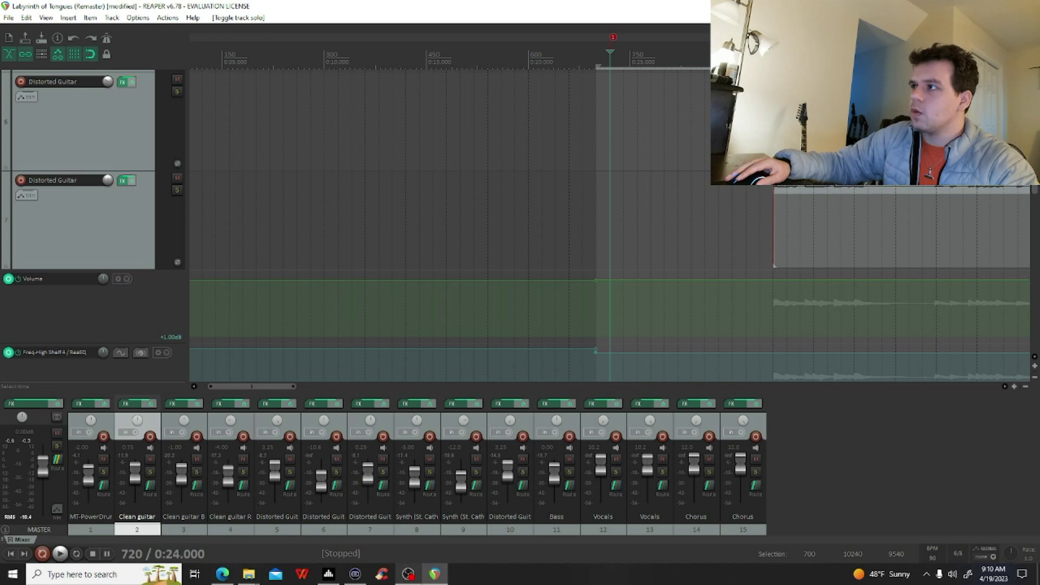
Step: Inspect bands 4, 1 and 5 of ReaEQ in the track 7 Distorted Guitar effects chain, and close the chain
{"action": "left_click", "coordinate": [771, 125]}
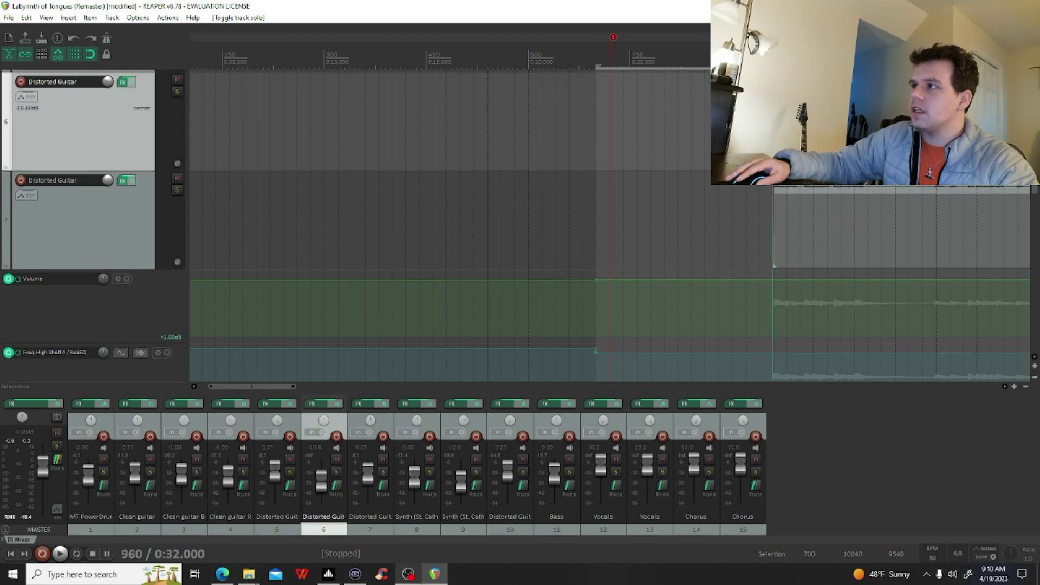
{"action": "left_click", "coordinate": [123, 181]}
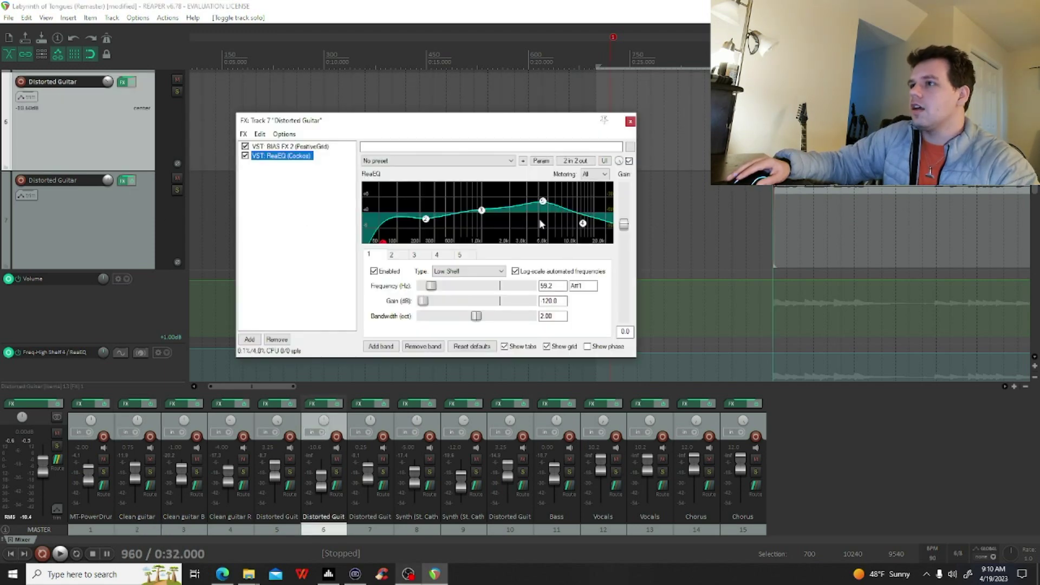
{"action": "left_click", "coordinate": [607, 227]}
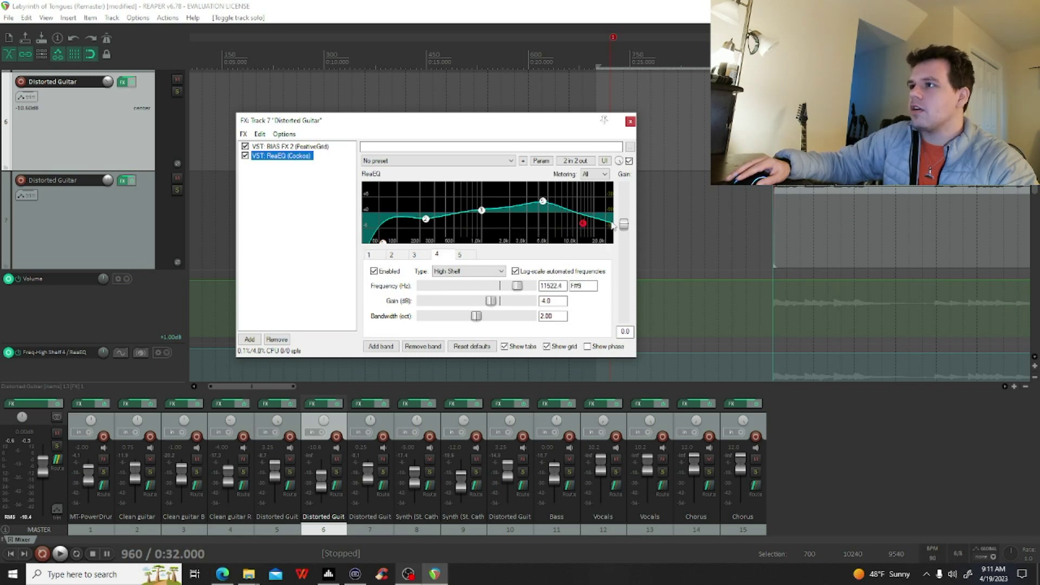
{"action": "left_click", "coordinate": [381, 242]}
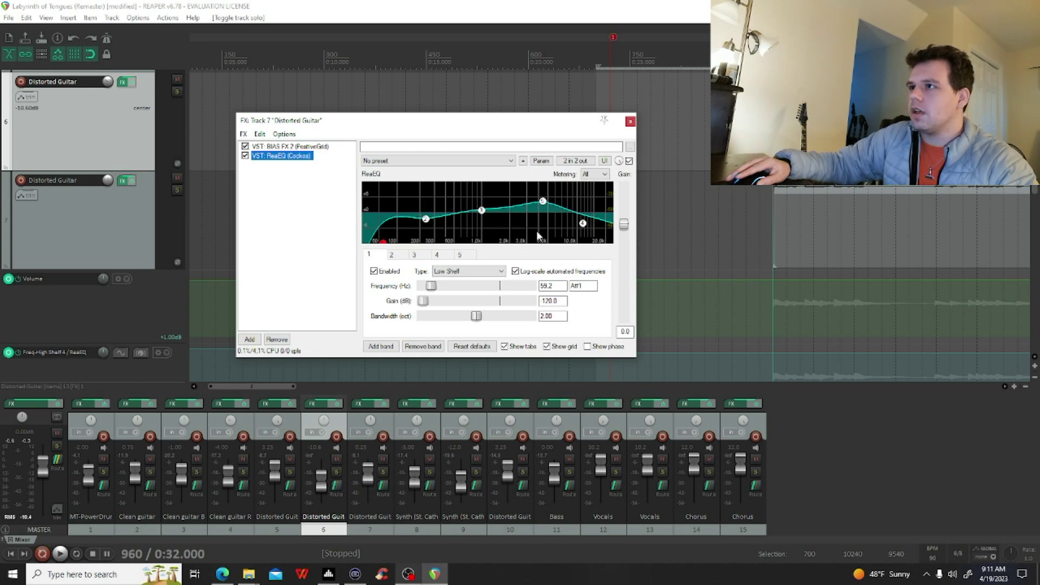
{"action": "mouse_move", "coordinate": [542, 205]}
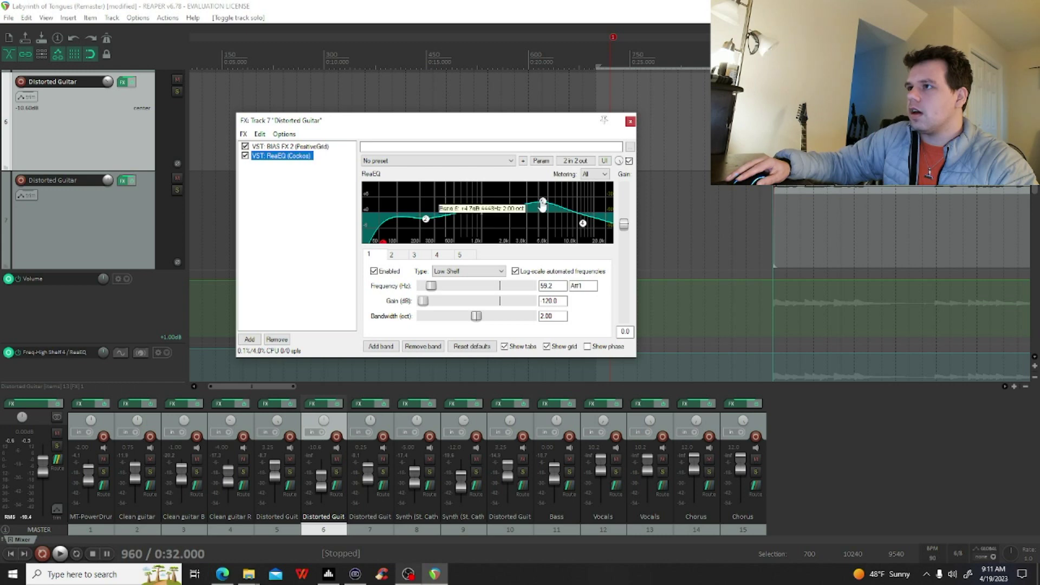
{"action": "left_click", "coordinate": [542, 205]}
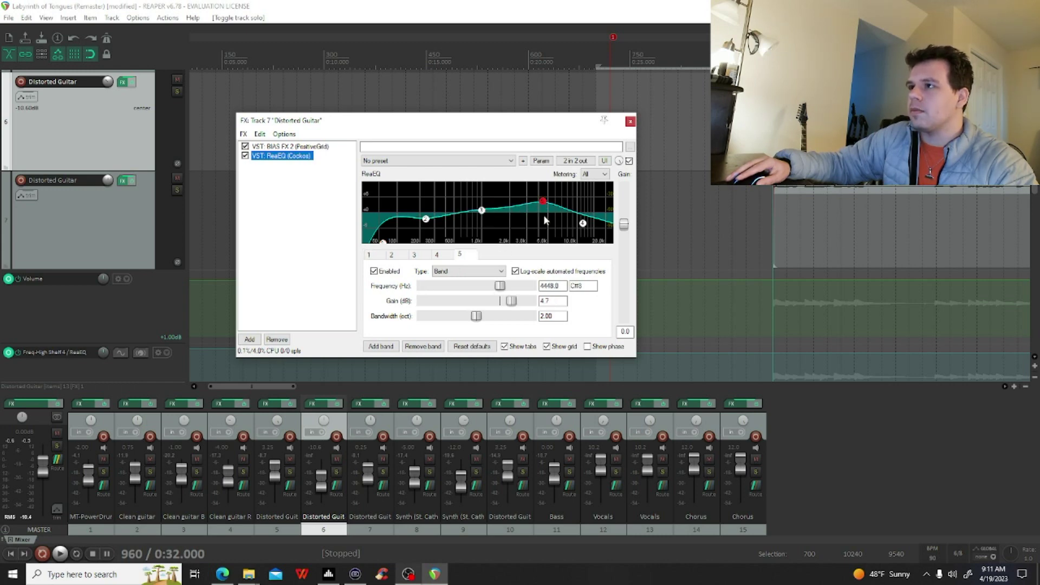
{"action": "left_click", "coordinate": [630, 121]}
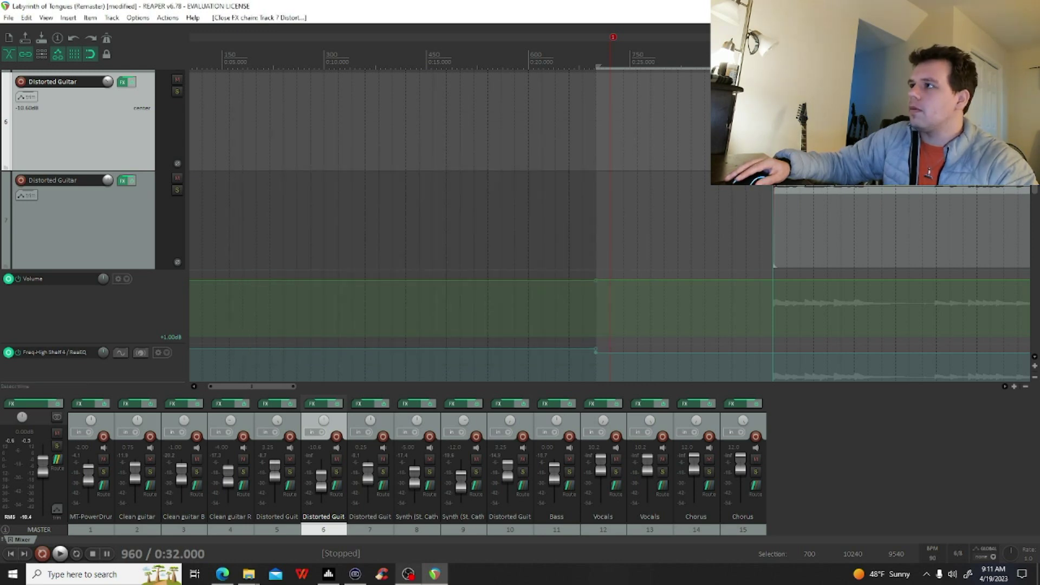
Step: Play the full mix from 0:23.333 into the section where the bass enters, following the tracks down to Bass, and stop
{"action": "left_click", "coordinate": [612, 133]}
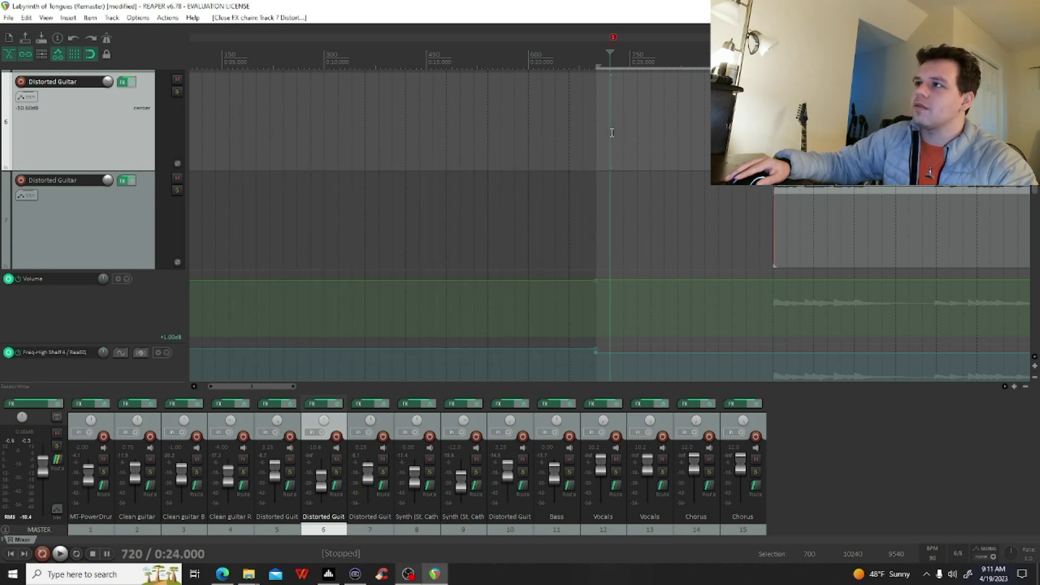
{"action": "left_click", "coordinate": [596, 134]}
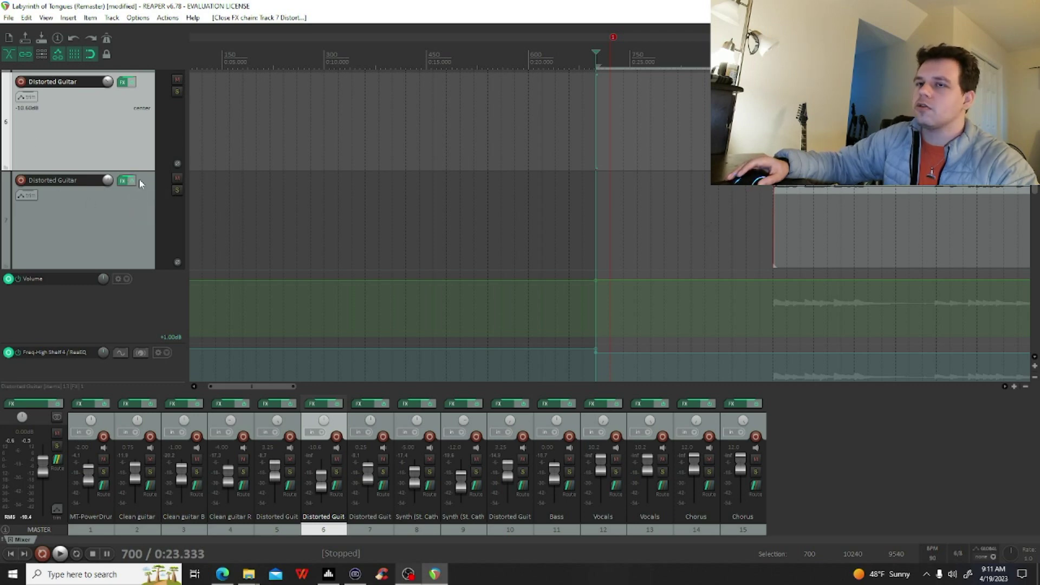
{"action": "key", "text": "space"}
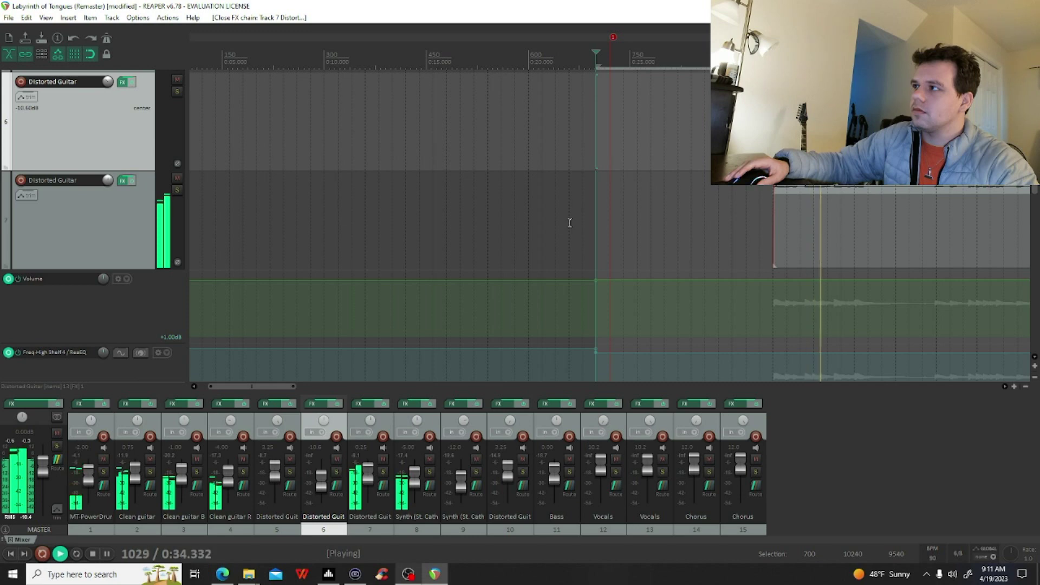
{"action": "scroll", "coordinate": [664, 246], "scroll_direction": "down", "scroll_amount": 3}
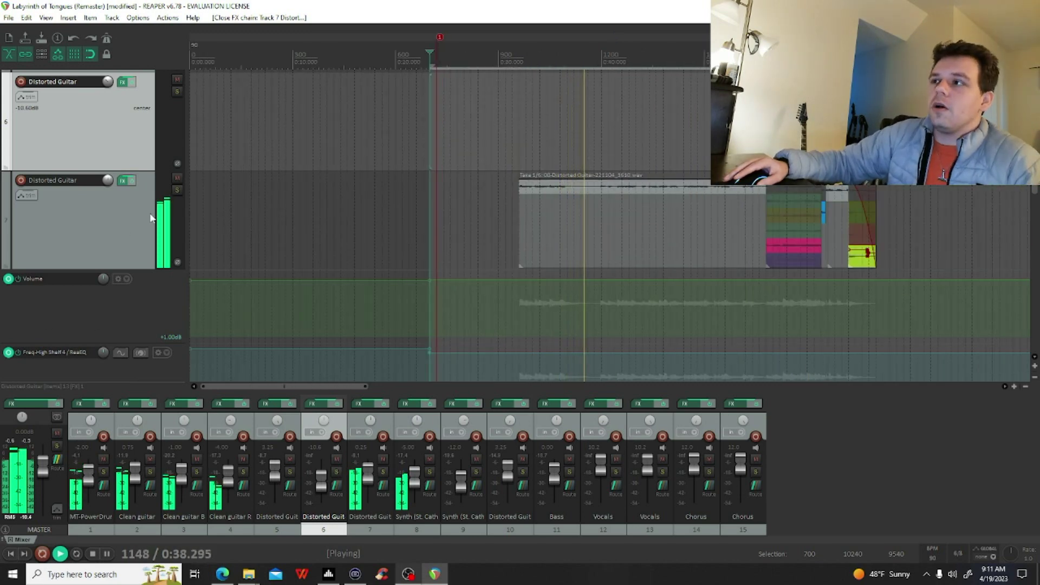
{"action": "scroll", "coordinate": [151, 218], "scroll_direction": "down", "scroll_amount": 2}
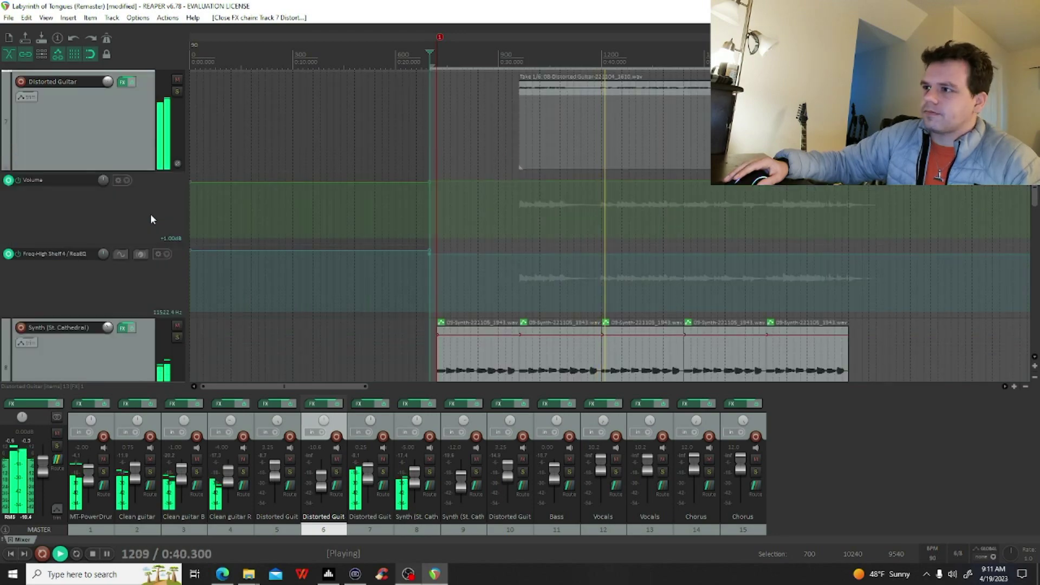
{"action": "scroll", "coordinate": [151, 217], "scroll_direction": "down", "scroll_amount": 2}
{"action": "scroll", "coordinate": [115, 274], "scroll_direction": "down", "scroll_amount": 6}
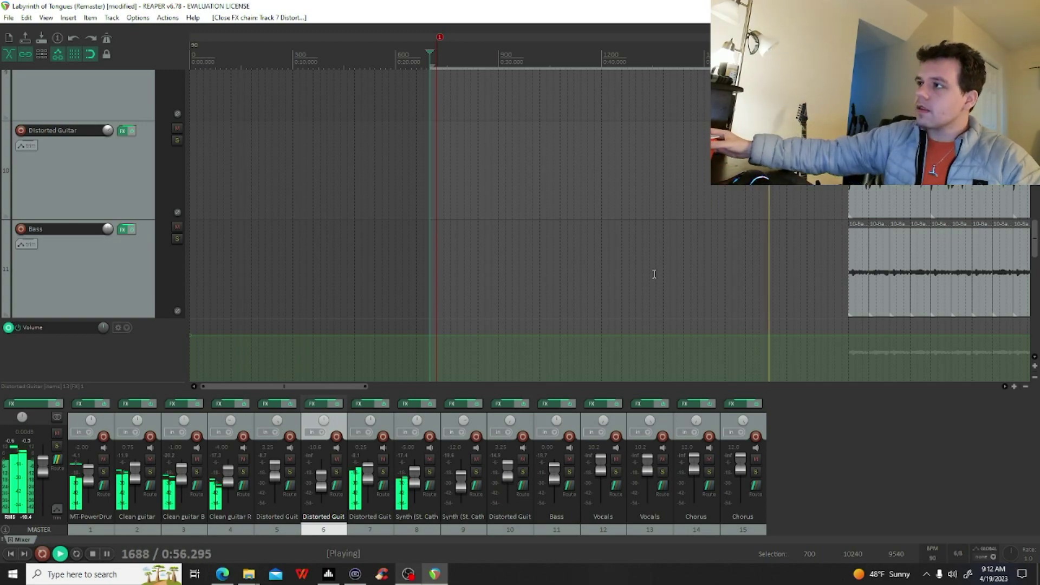
{"action": "scroll", "coordinate": [618, 301], "scroll_direction": "down", "scroll_amount": 2}
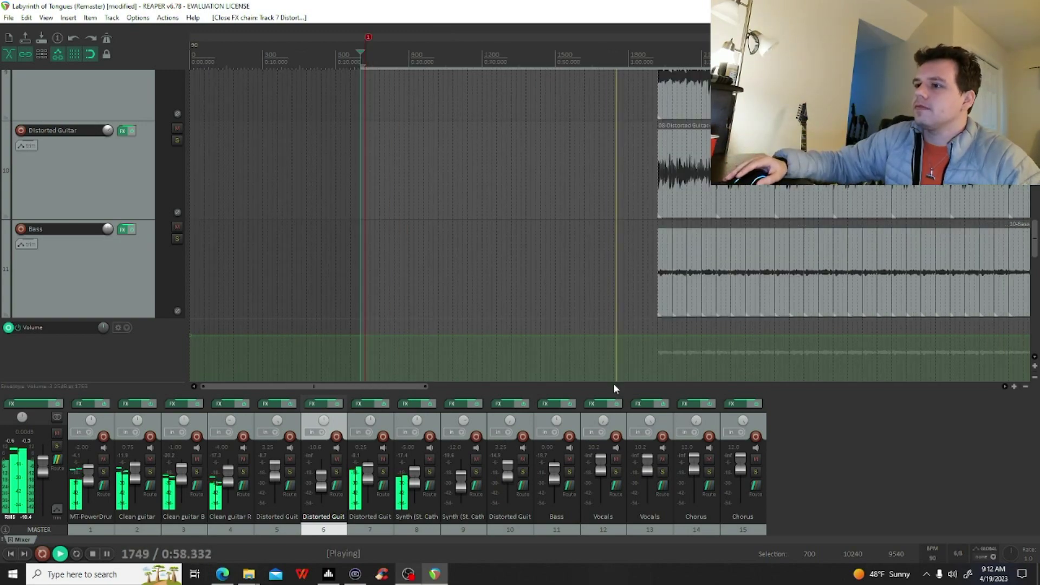
{"action": "left_click_drag", "start_coordinate": [417, 386], "coordinate": [479, 388]}
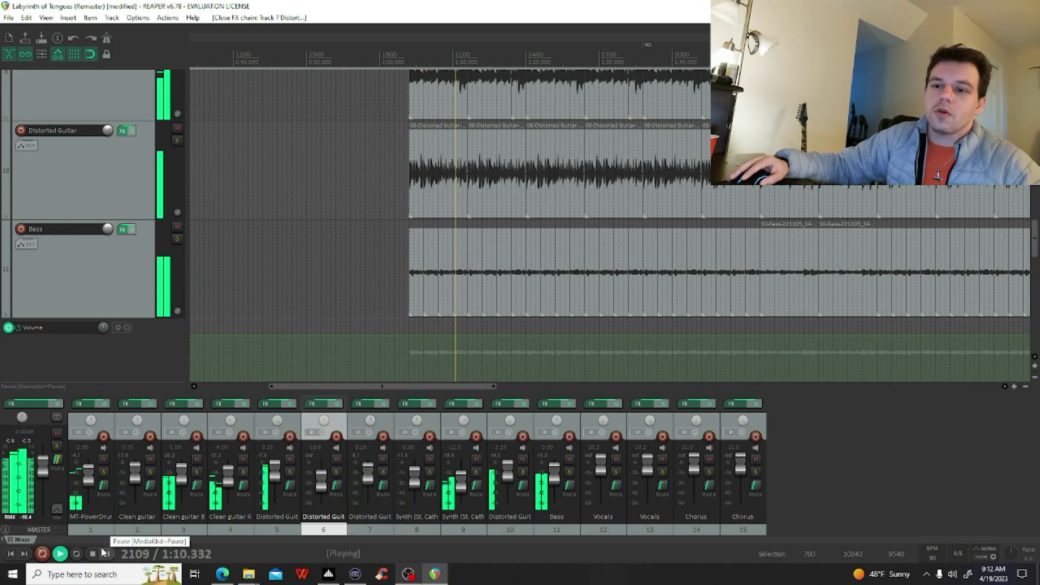
{"action": "key", "text": "space"}
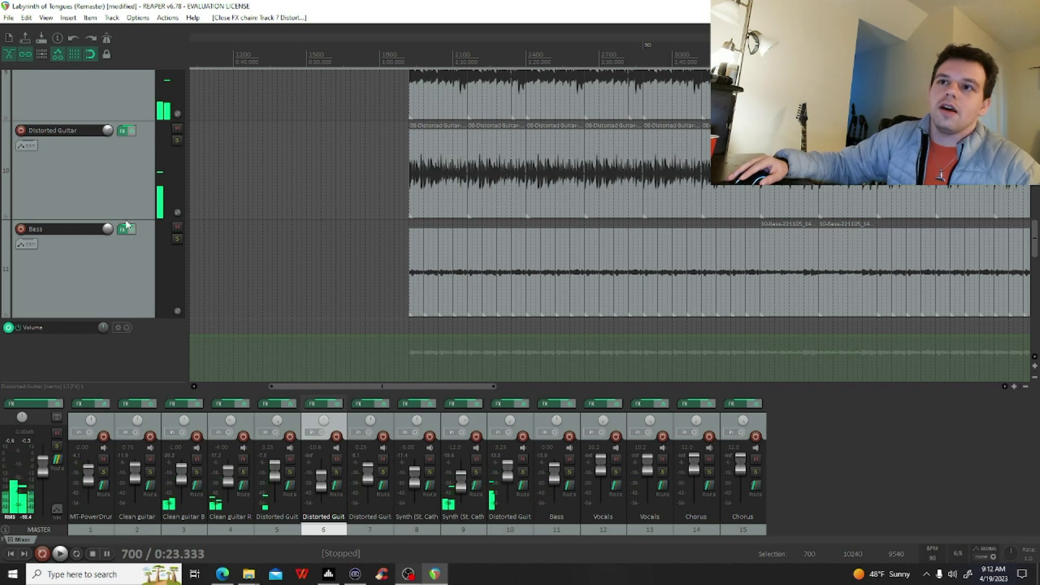
Step: Open the Bass track's effects chain and inspect bands 1 and 4 of its ReaEQ
{"action": "left_click", "coordinate": [123, 229]}
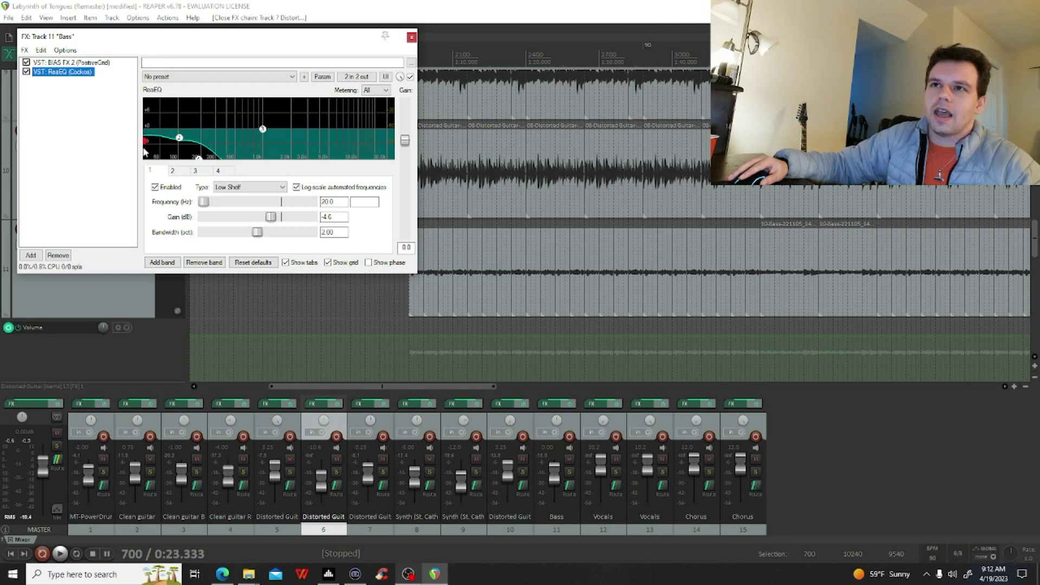
{"action": "mouse_move", "coordinate": [145, 150]}
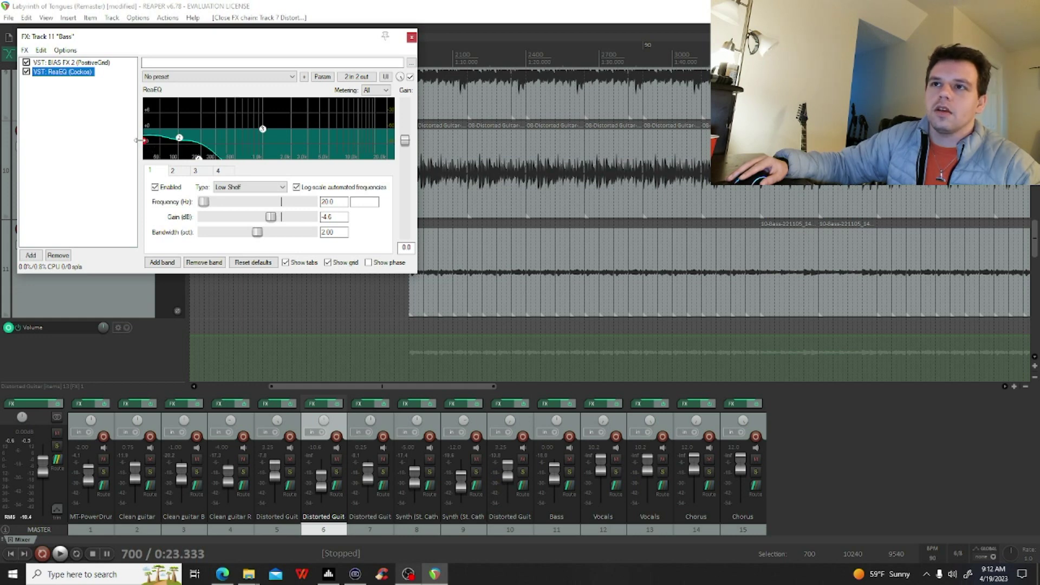
{"action": "left_click", "coordinate": [199, 159]}
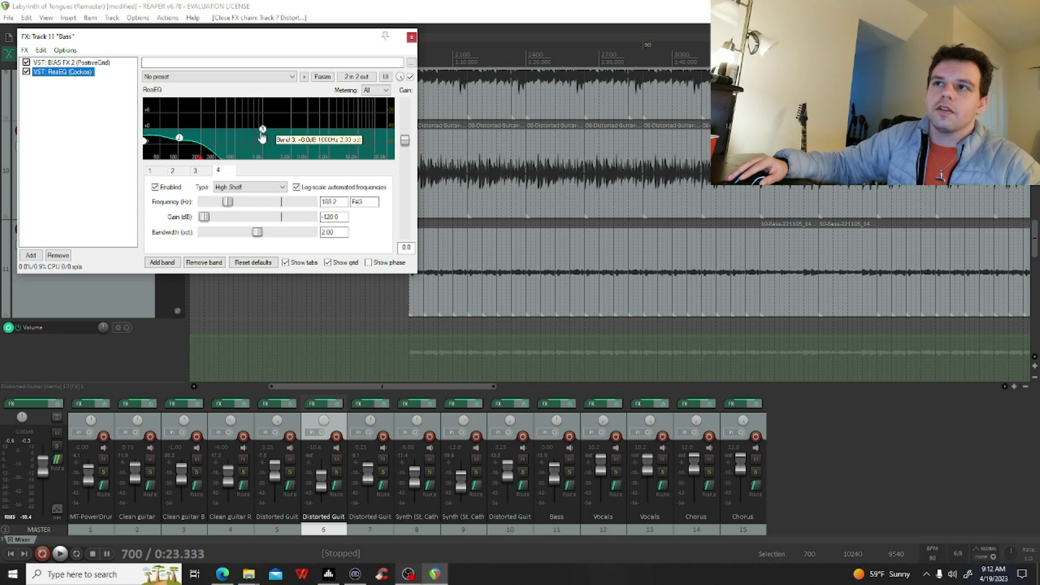
Step: Move band 3 of the Bass track's ReaEQ to about 1055 Hz with 1.7 dB gain, and check band 2
{"action": "left_click", "coordinate": [262, 130]}
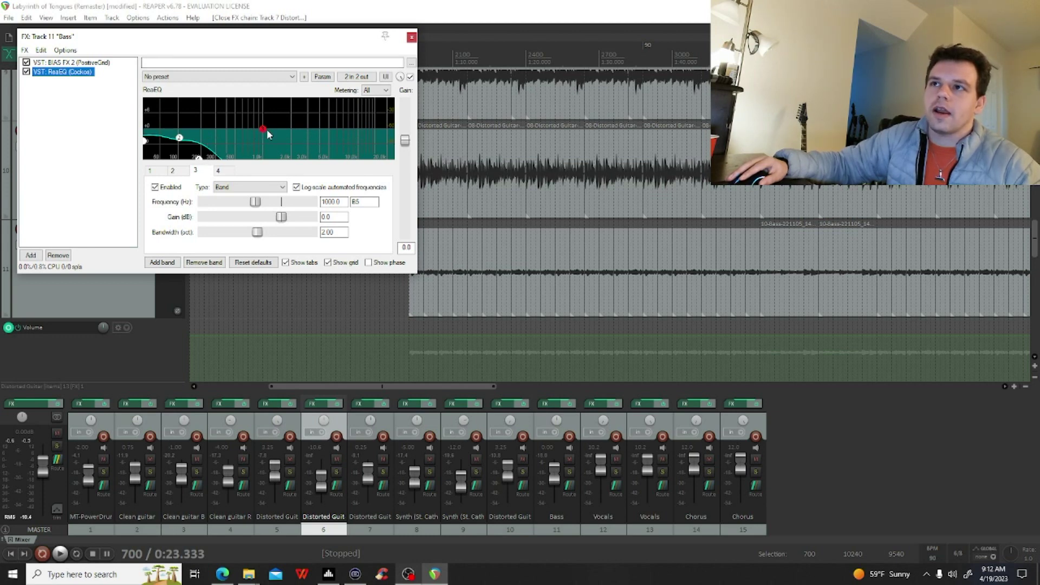
{"action": "mouse_move", "coordinate": [263, 130]}
{"action": "left_mouse_down"}
{"action": "mouse_move", "coordinate": [292, 108]}
{"action": "mouse_move", "coordinate": [257, 106]}
{"action": "mouse_move", "coordinate": [282, 114]}
{"action": "mouse_move", "coordinate": [275, 124]}
{"action": "left_mouse_up"}
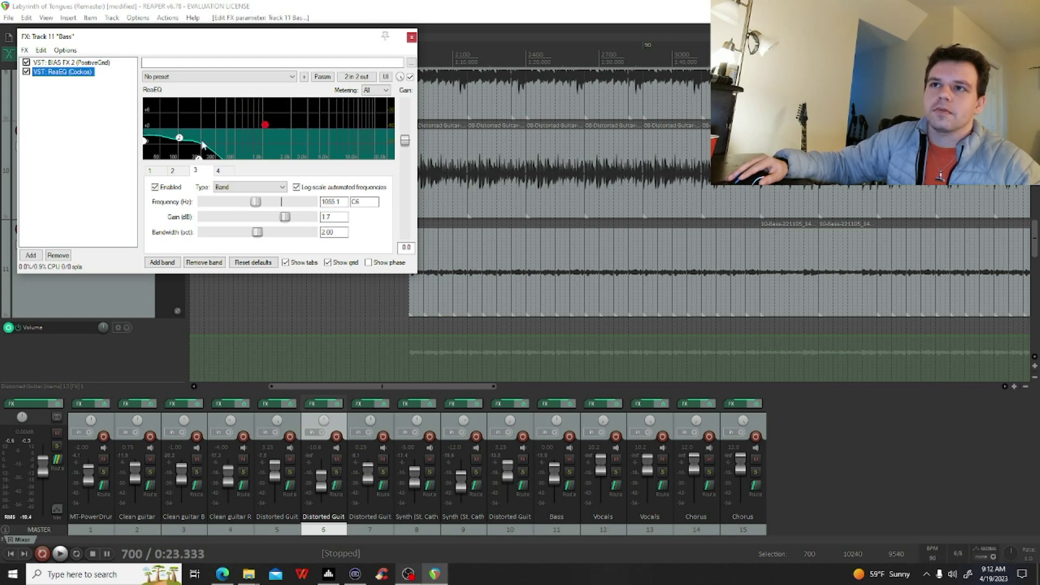
{"action": "mouse_move", "coordinate": [183, 142]}
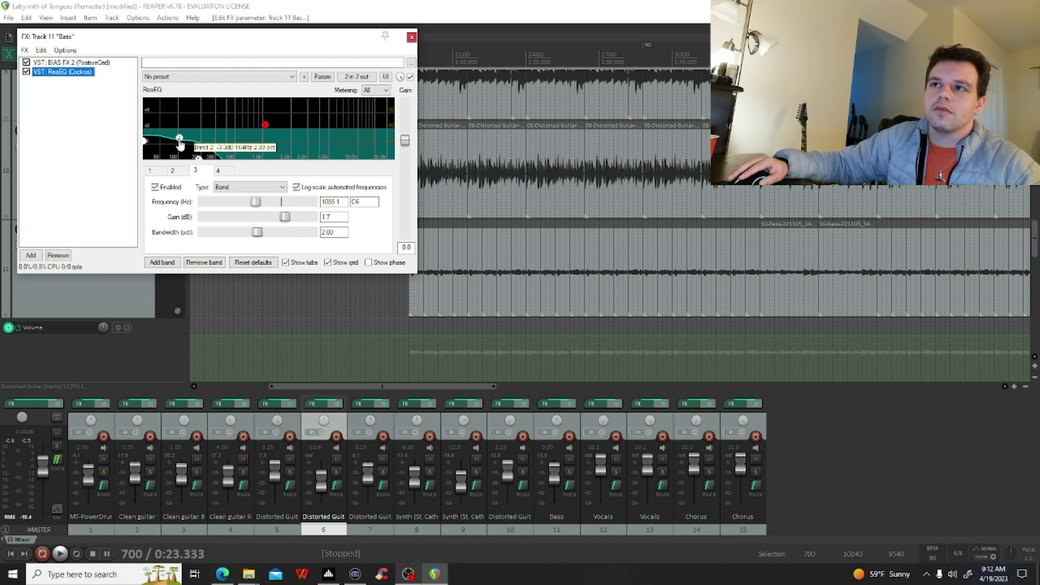
Step: Inspect the drive pedal, '69 Blue Line V2 amp and compressor in the Bass track's BIAS FX 2, and close the chain
{"action": "left_click", "coordinate": [70, 63]}
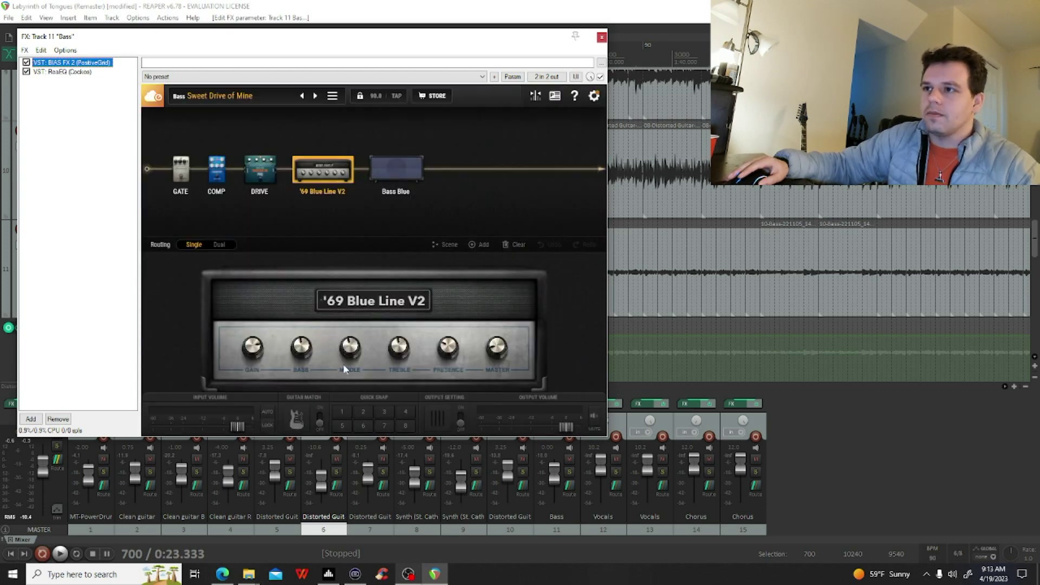
{"action": "left_click", "coordinate": [250, 185]}
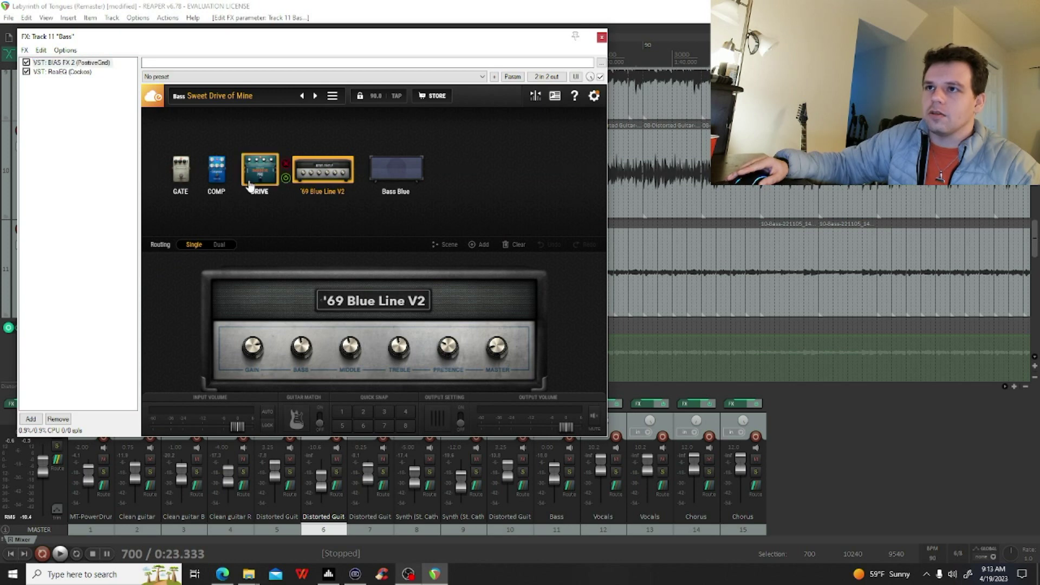
{"action": "left_click", "coordinate": [320, 173]}
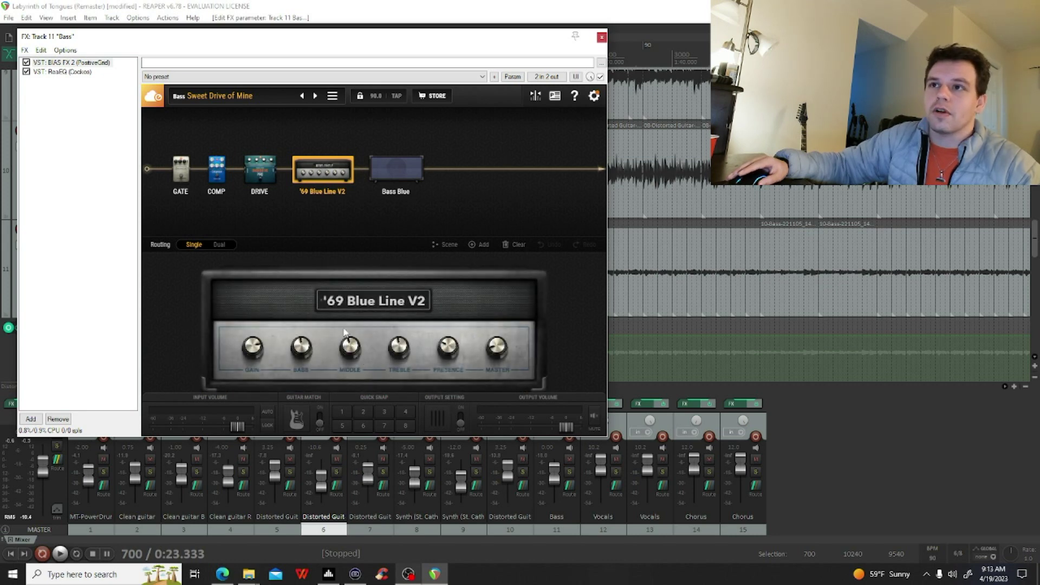
{"action": "left_click", "coordinate": [211, 183]}
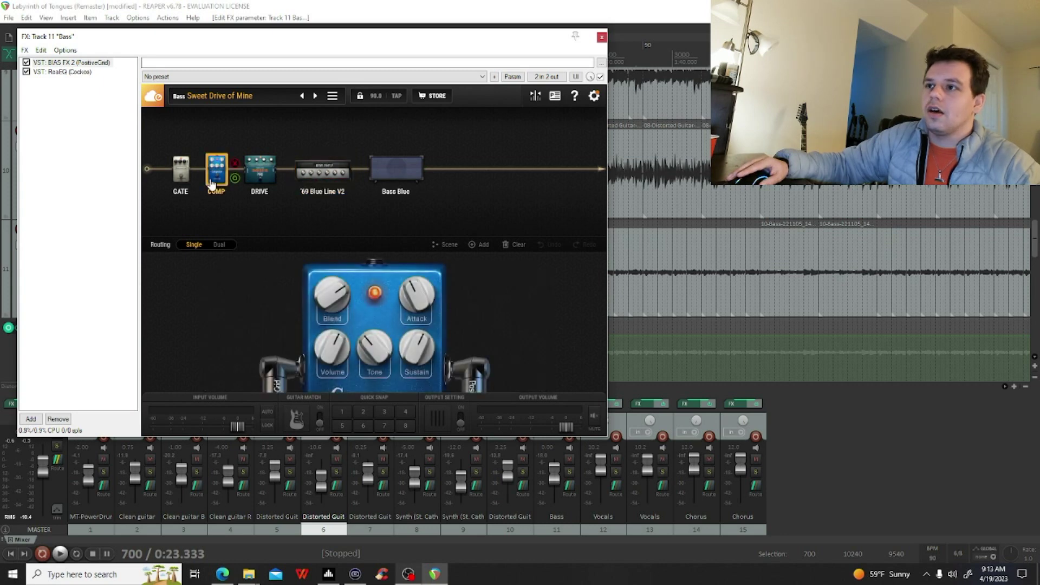
{"action": "left_click", "coordinate": [601, 37]}
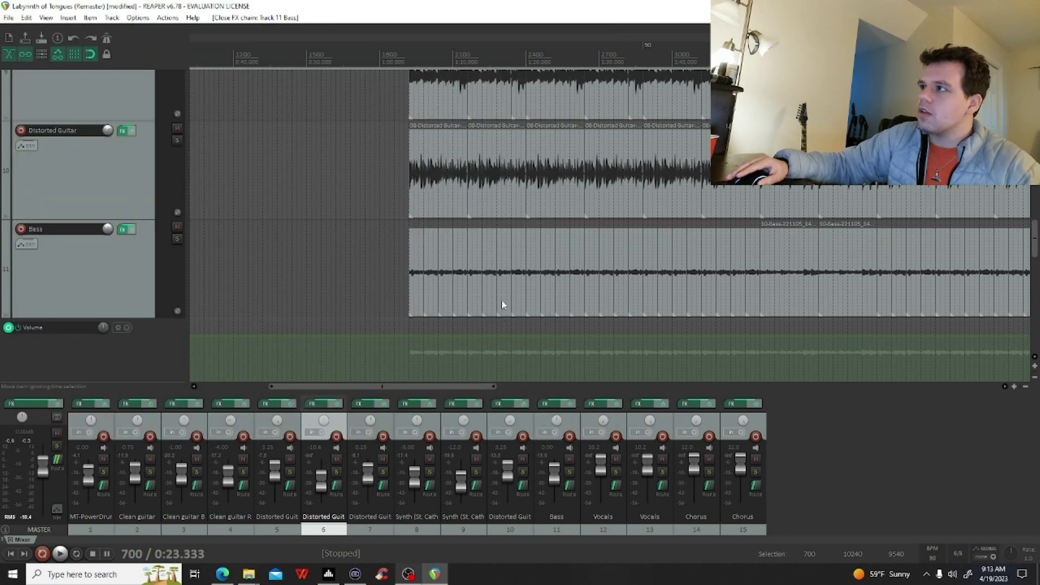
Step: Play from 1:03.333, solo the Bass track for a while, clear its solo to hear the full mix, and stop
{"action": "left_click", "coordinate": [409, 291]}
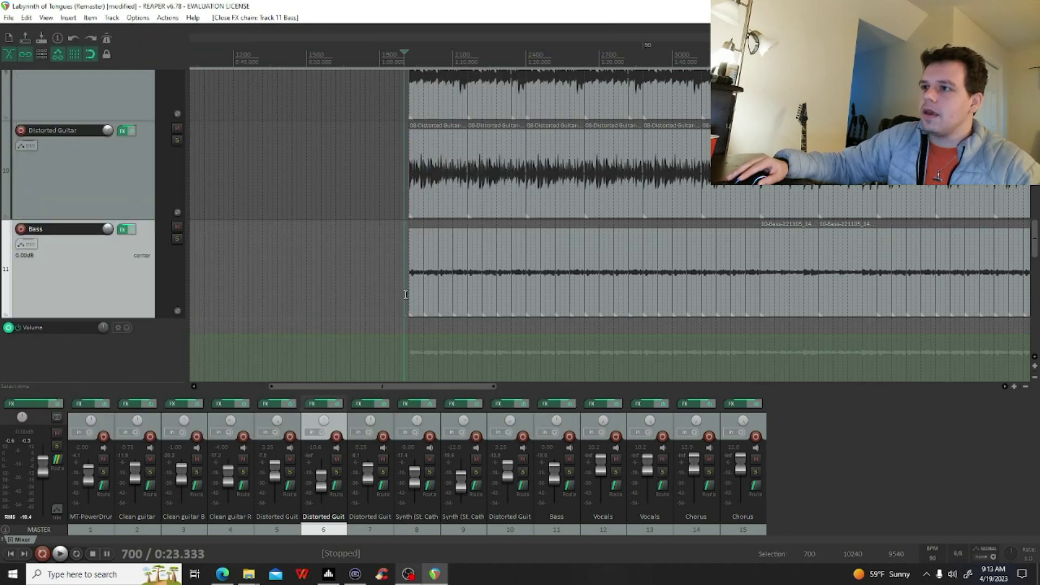
{"action": "key", "text": "space"}
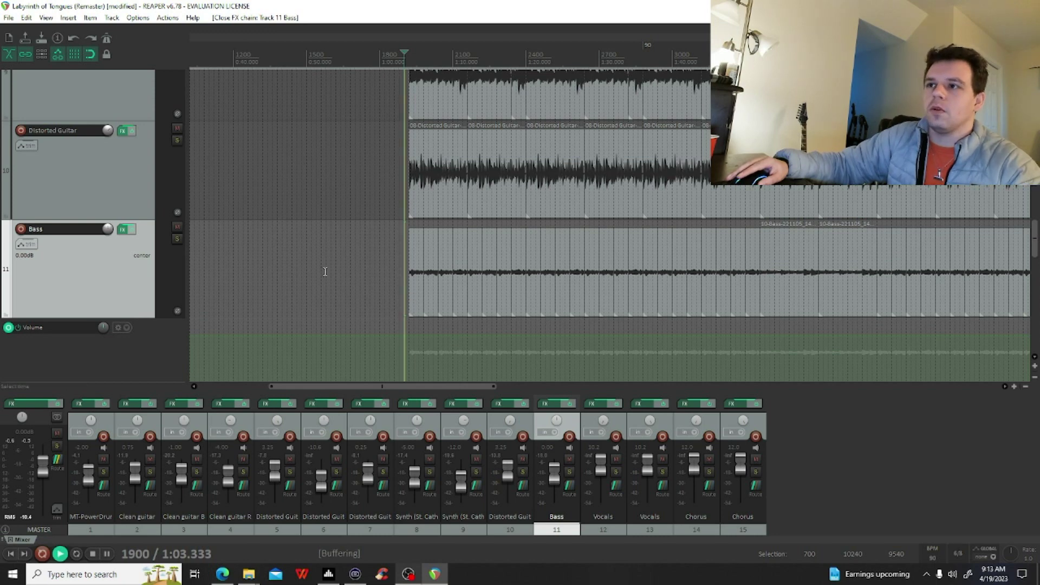
{"action": "left_click", "coordinate": [177, 239]}
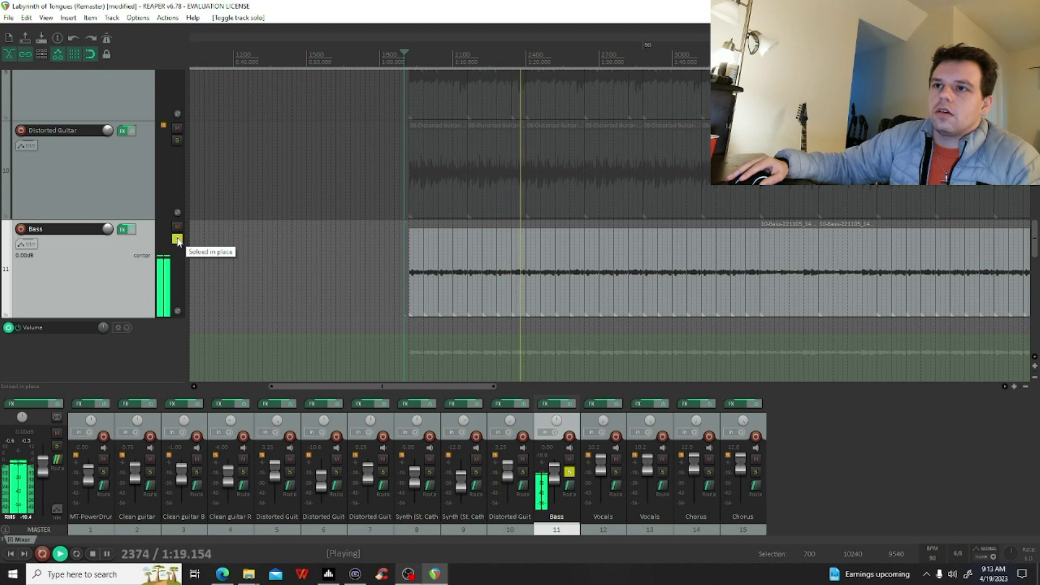
{"action": "left_click", "coordinate": [177, 239]}
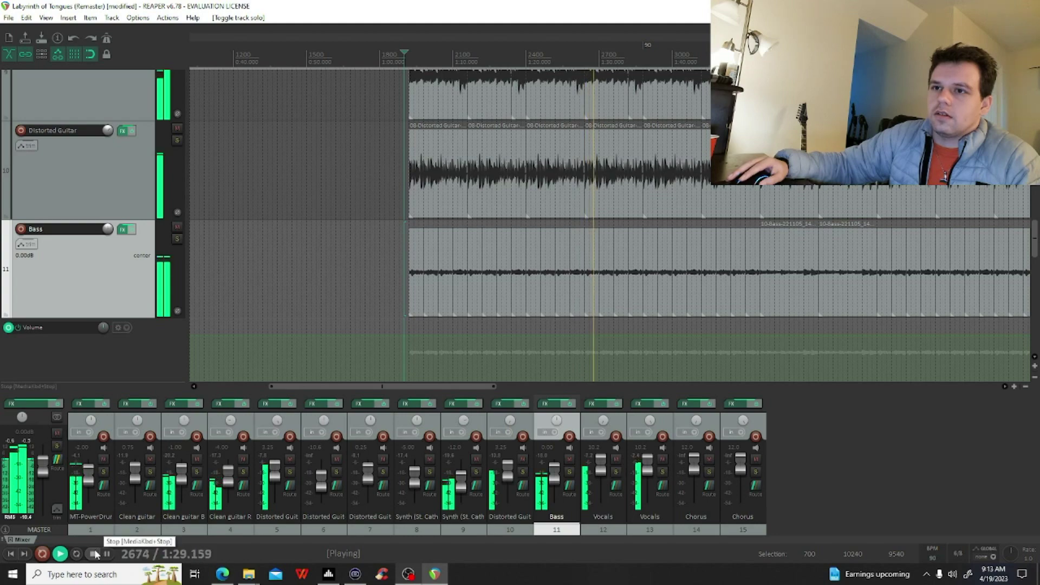
{"action": "left_click", "coordinate": [94, 553]}
Step: Look over the Vocals tracks below Bass, and go back up to select the Distorted Guitar on track 10
{"action": "scroll", "coordinate": [171, 340], "scroll_direction": "down", "scroll_amount": 5}
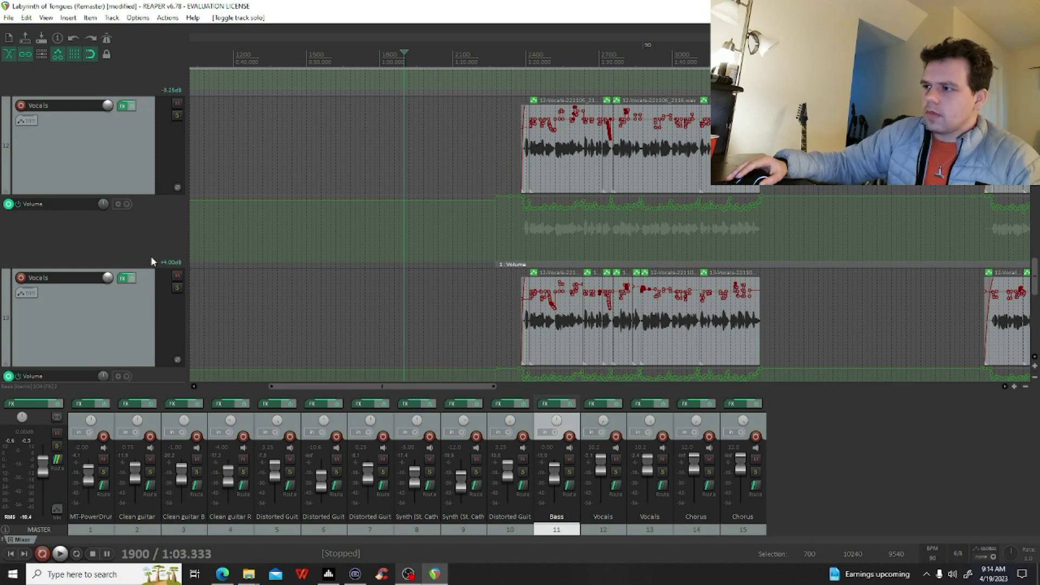
{"action": "scroll", "coordinate": [151, 261], "scroll_direction": "up", "scroll_amount": 3}
{"action": "scroll", "coordinate": [151, 261], "scroll_direction": "up", "scroll_amount": 3}
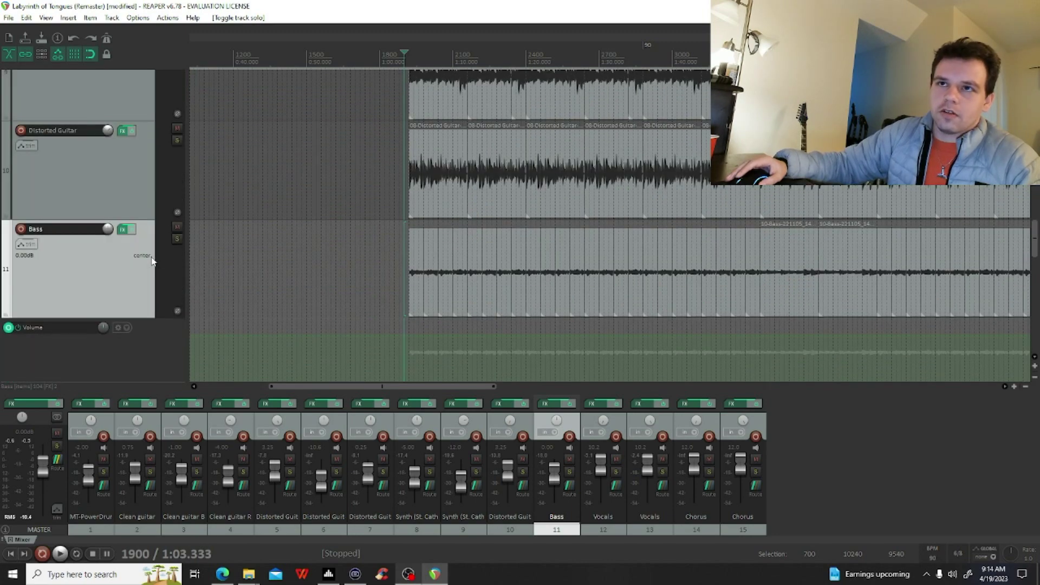
{"action": "scroll", "coordinate": [151, 261], "scroll_direction": "up", "scroll_amount": 3}
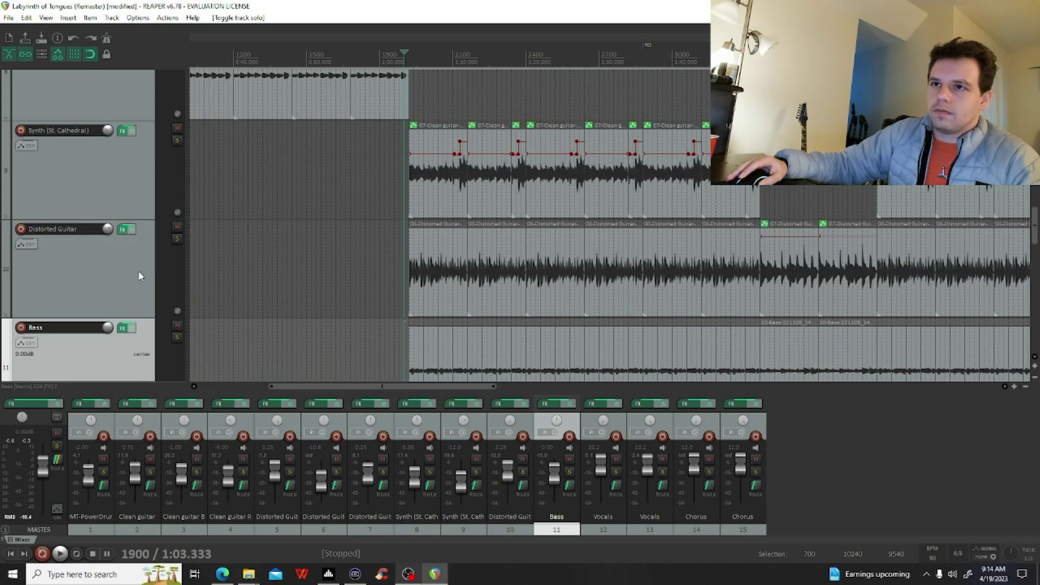
{"action": "left_click", "coordinate": [139, 276]}
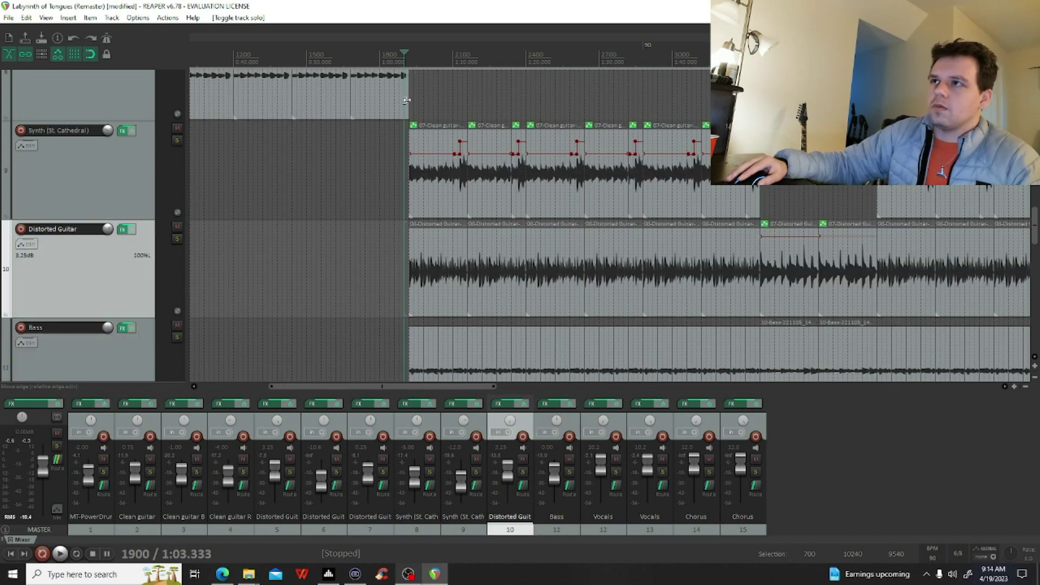
Step: Place the edit cursor at 1:04.000, play the soloed Distorted Guitar on track 10, clear its solo and stop
{"action": "left_click", "coordinate": [407, 100]}
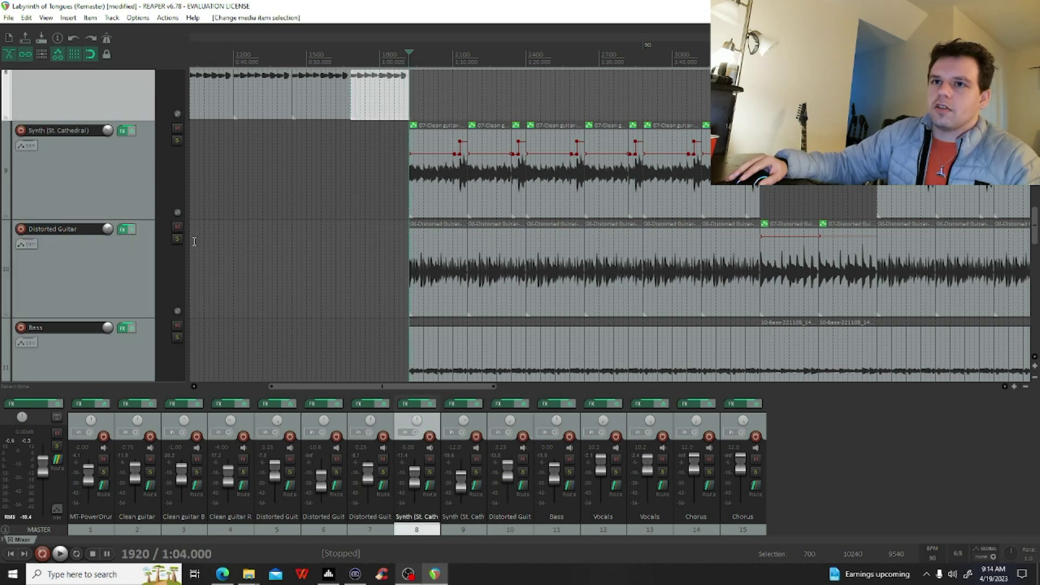
{"action": "left_click", "coordinate": [179, 240]}
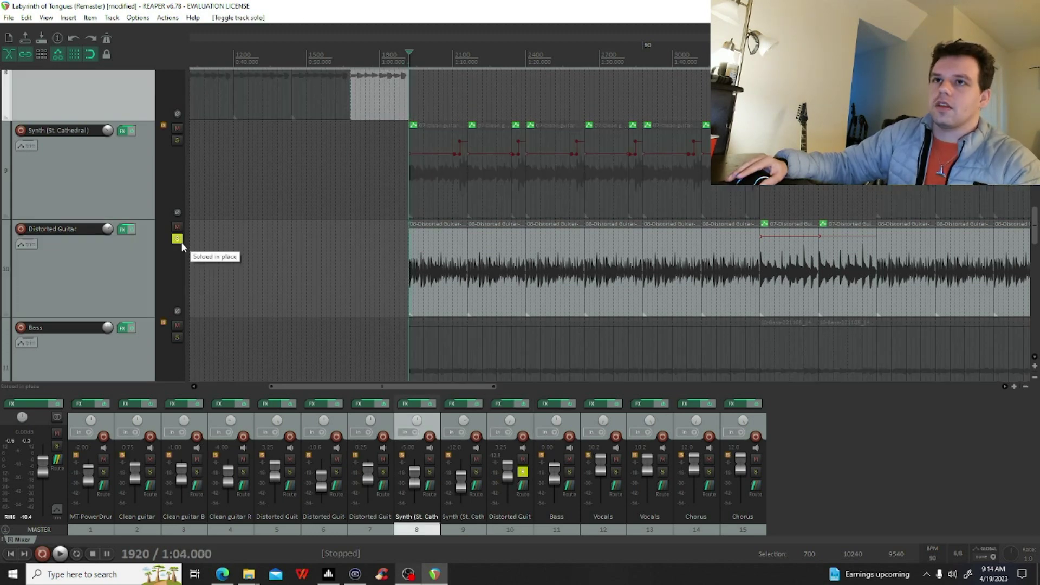
{"action": "key", "text": "space"}
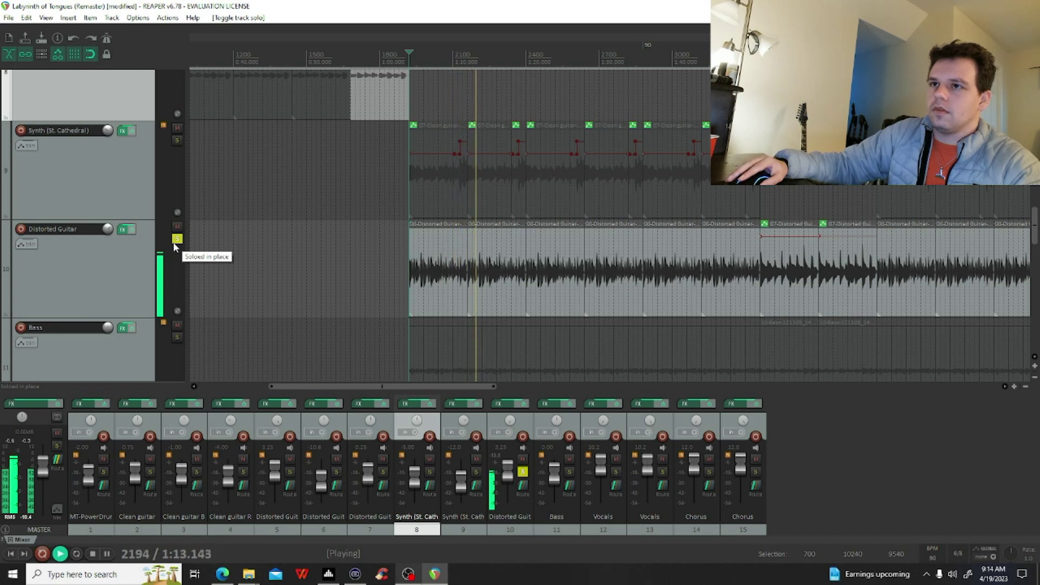
{"action": "left_click", "coordinate": [177, 240]}
{"action": "key", "text": "space"}
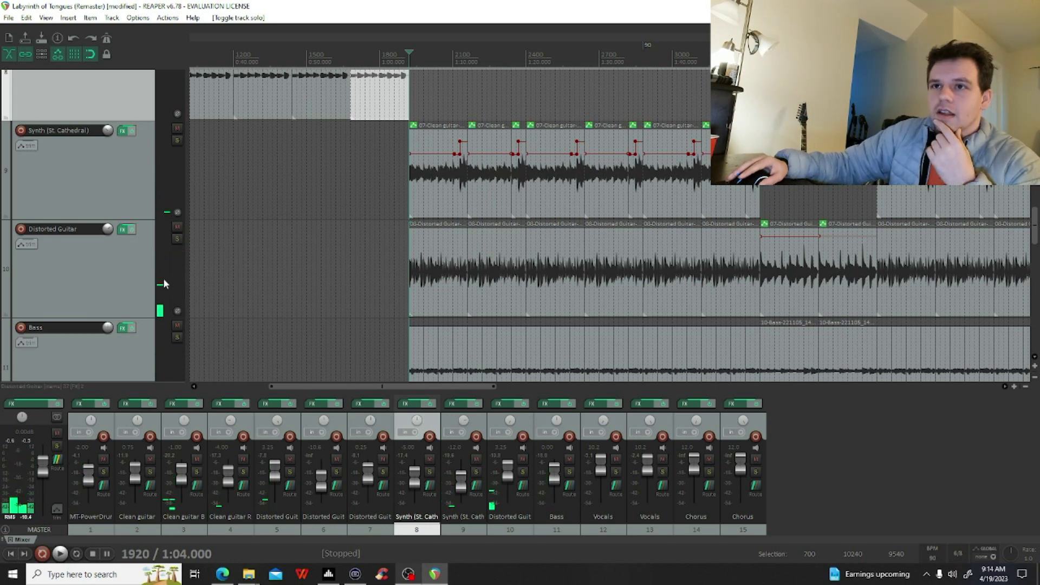
Step: Compare the panning of the Distorted Guitar tracks 10 and 5, selecting each in the mixer
{"action": "mouse_move", "coordinate": [109, 234]}
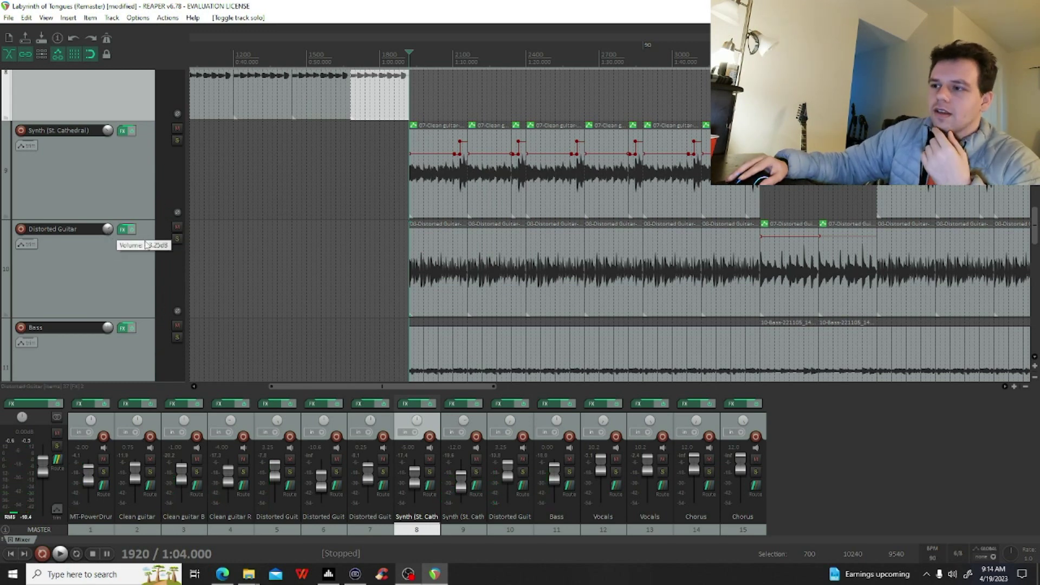
{"action": "mouse_move", "coordinate": [415, 424]}
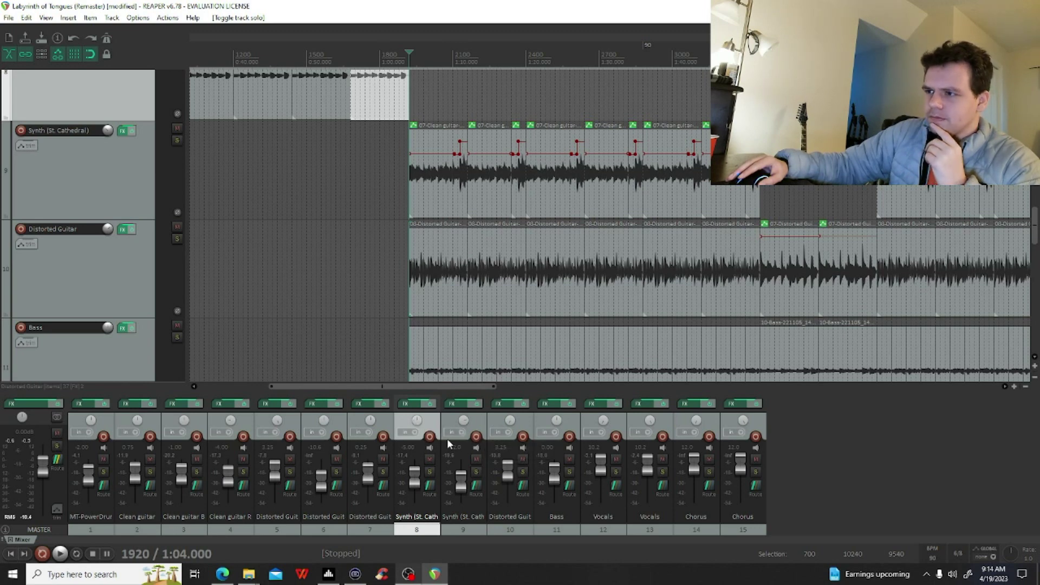
{"action": "left_click", "coordinate": [518, 428]}
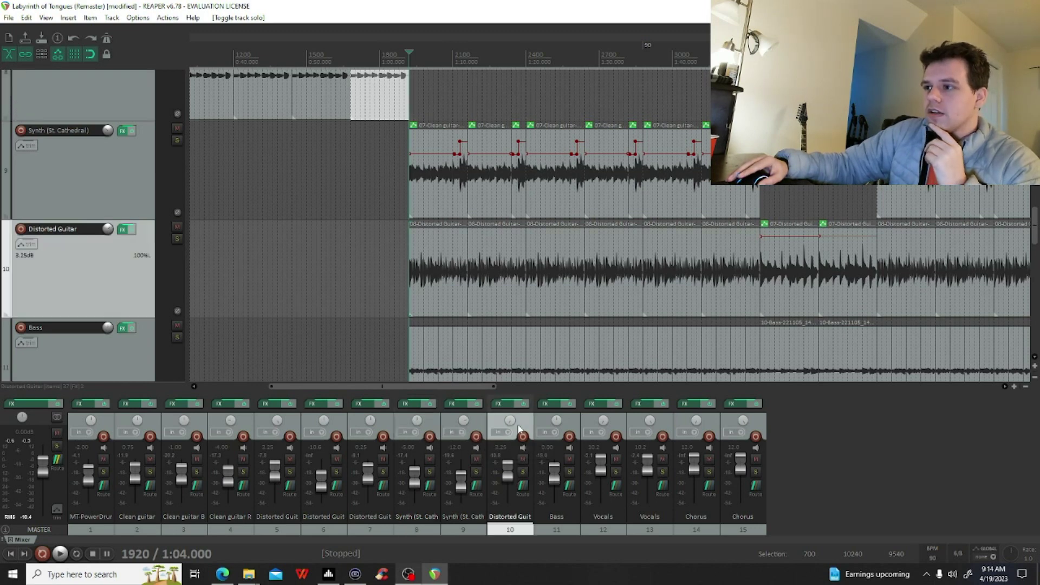
{"action": "left_click", "coordinate": [267, 420]}
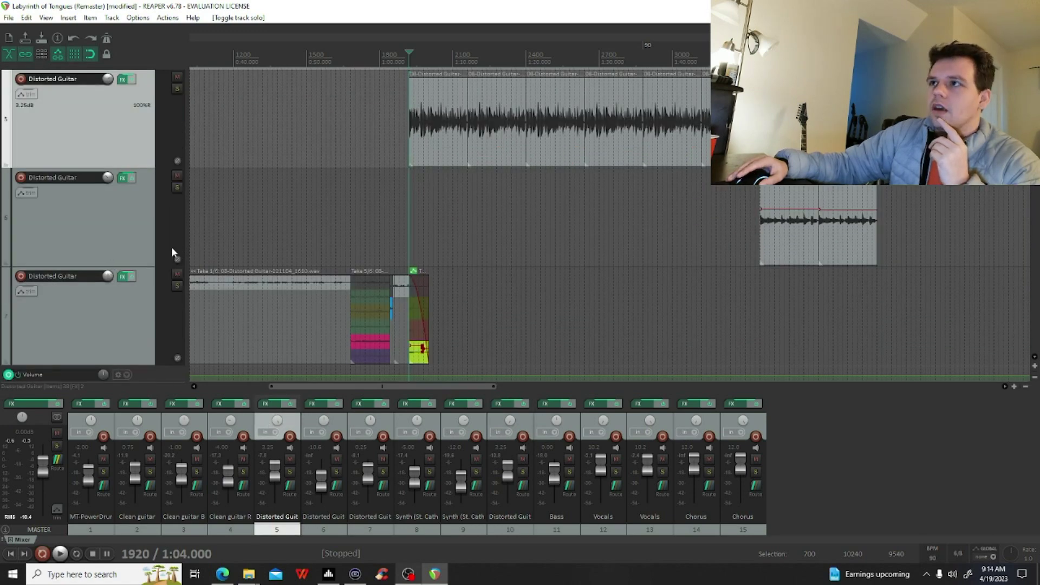
Step: Solo Distorted Guitar tracks 5 and 10, play from 1:04.000, and toggle track 10's solo off and on to compare
{"action": "left_click", "coordinate": [175, 88]}
{"action": "scroll", "coordinate": [96, 226], "scroll_direction": "down", "scroll_amount": 5}
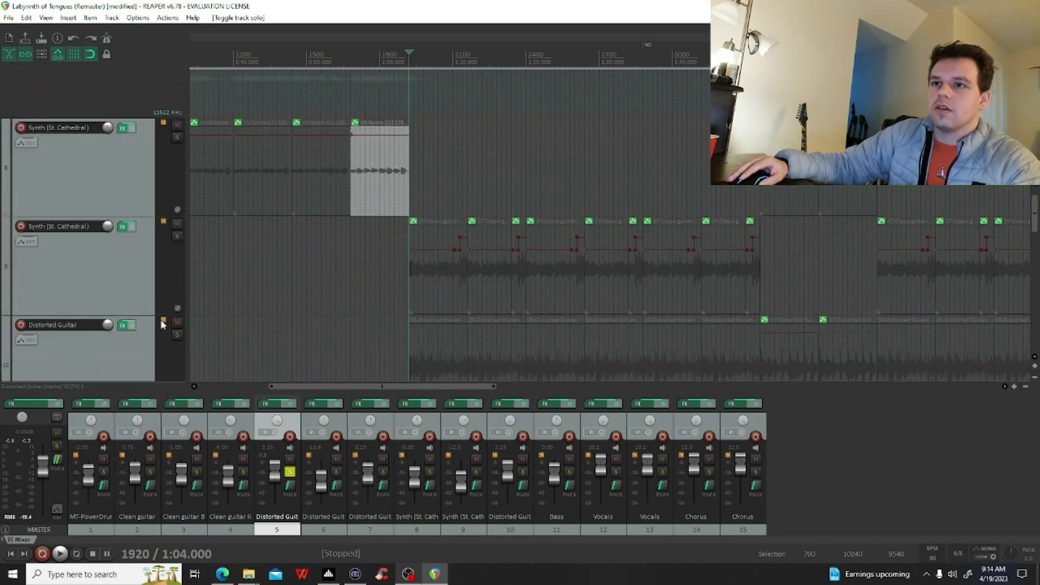
{"action": "left_click", "coordinate": [176, 335]}
{"action": "key", "text": "space"}
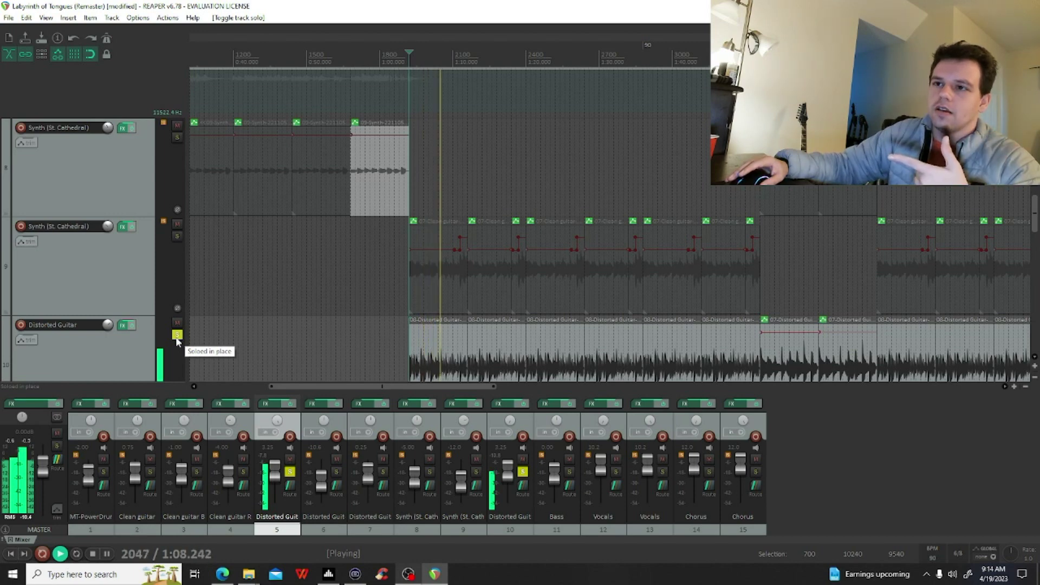
{"action": "left_click", "coordinate": [176, 335]}
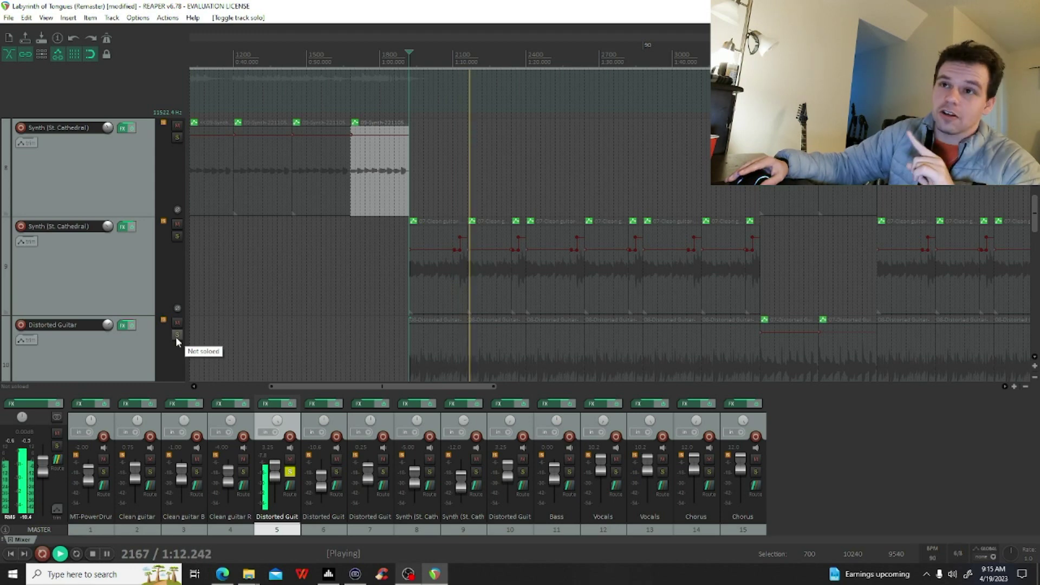
{"action": "left_click", "coordinate": [177, 335]}
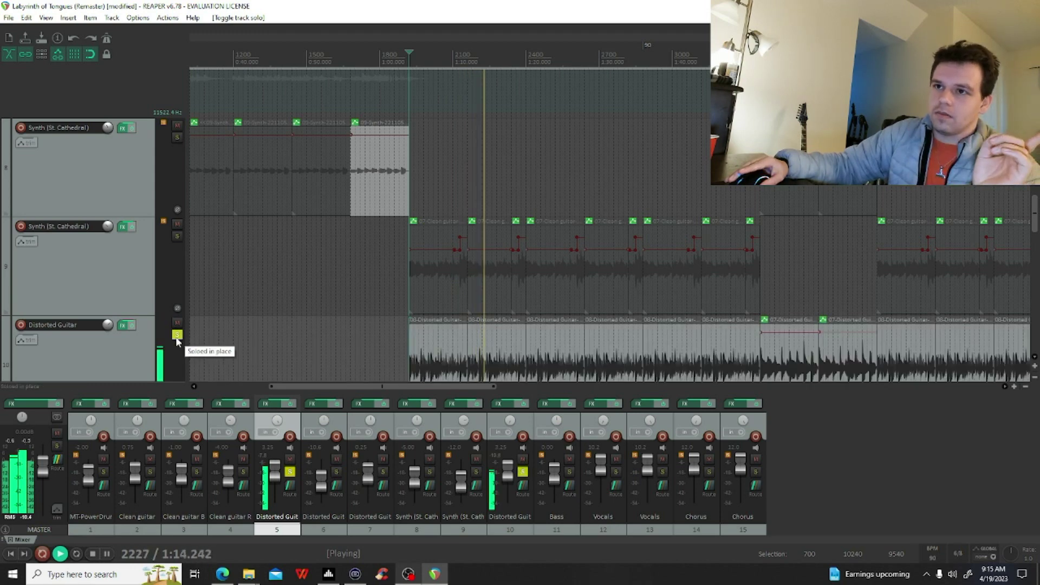
Step: Inspect ReaEQ and BIAS FX 2 in the effects chain of Distorted Guitar track 10, close the chain and stop playback
{"action": "left_click", "coordinate": [123, 325]}
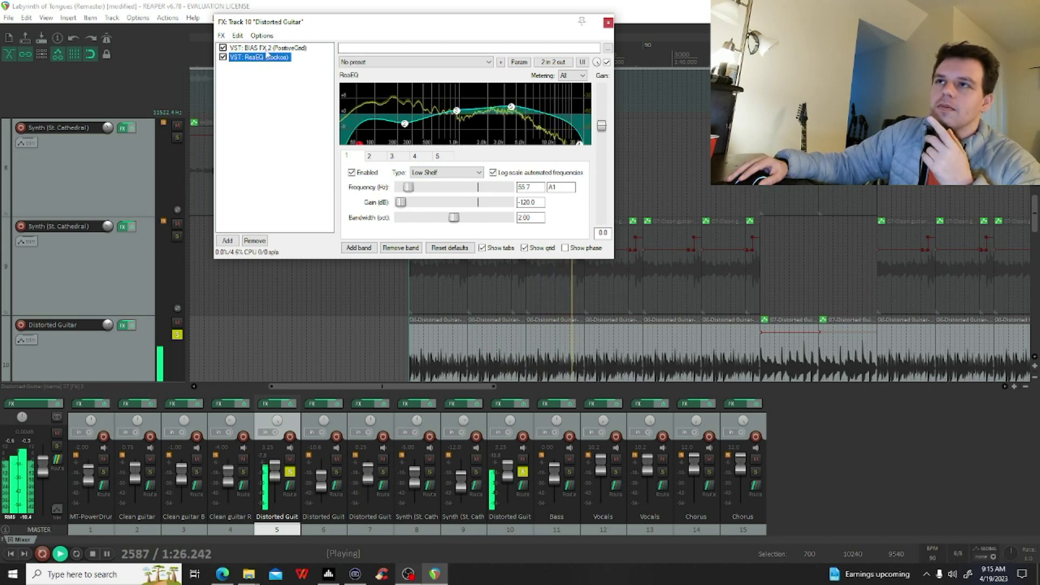
{"action": "left_click", "coordinate": [267, 48]}
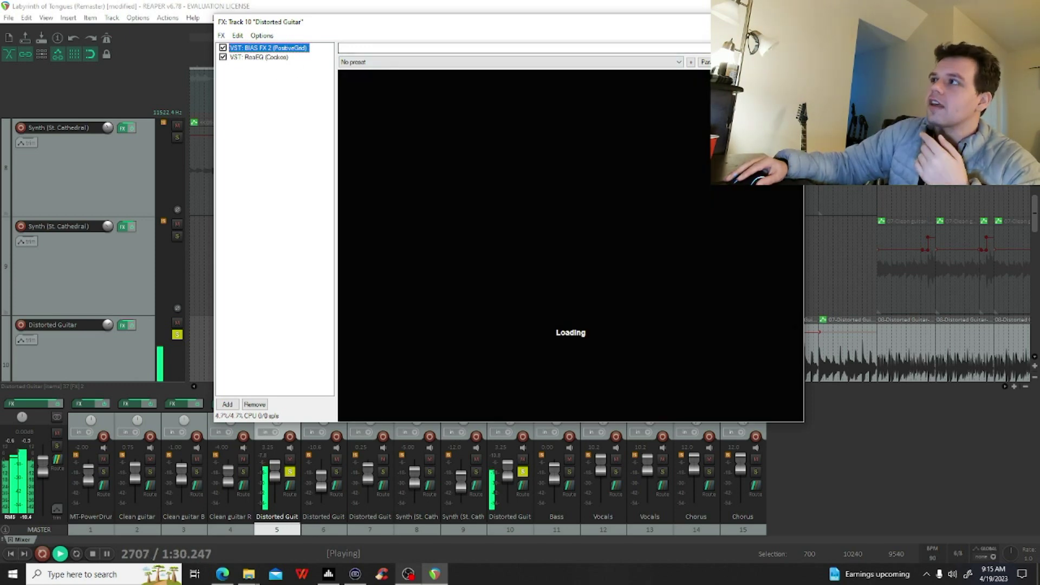
{"action": "left_click", "coordinate": [792, 22]}
{"action": "left_click", "coordinate": [93, 554]}
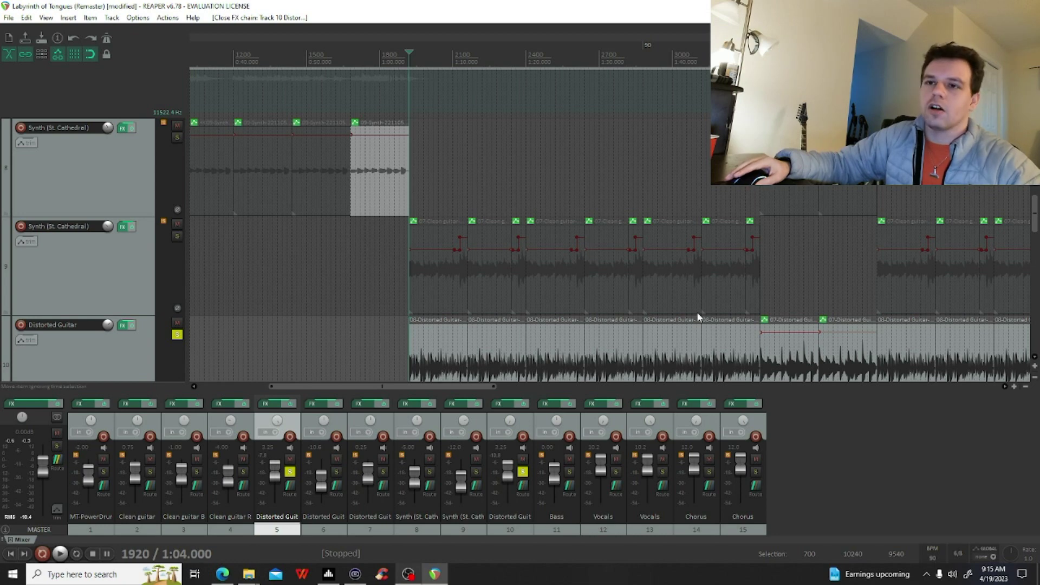
Step: Clear the solos on Distorted Guitar tracks 10 and 5
{"action": "left_click", "coordinate": [177, 334]}
{"action": "scroll", "coordinate": [136, 314], "scroll_direction": "up", "scroll_amount": 3}
{"action": "scroll", "coordinate": [155, 265], "scroll_direction": "up", "scroll_amount": 4}
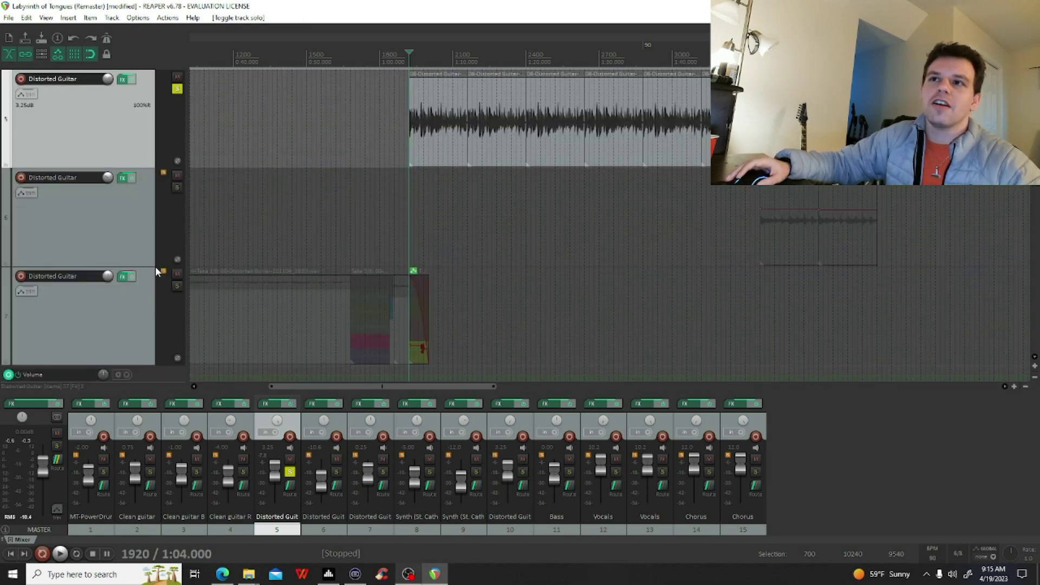
{"action": "left_click", "coordinate": [177, 89]}
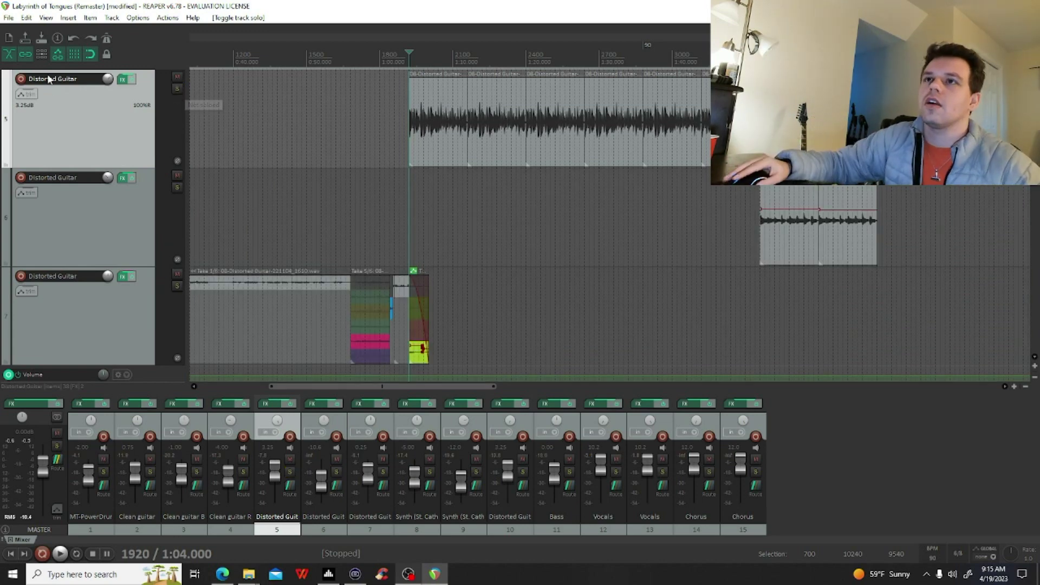
Step: Look over the distorted guitar and synth tracks, and go back up to the clean guitar tracks
{"action": "scroll", "coordinate": [89, 134], "scroll_direction": "down", "scroll_amount": 6}
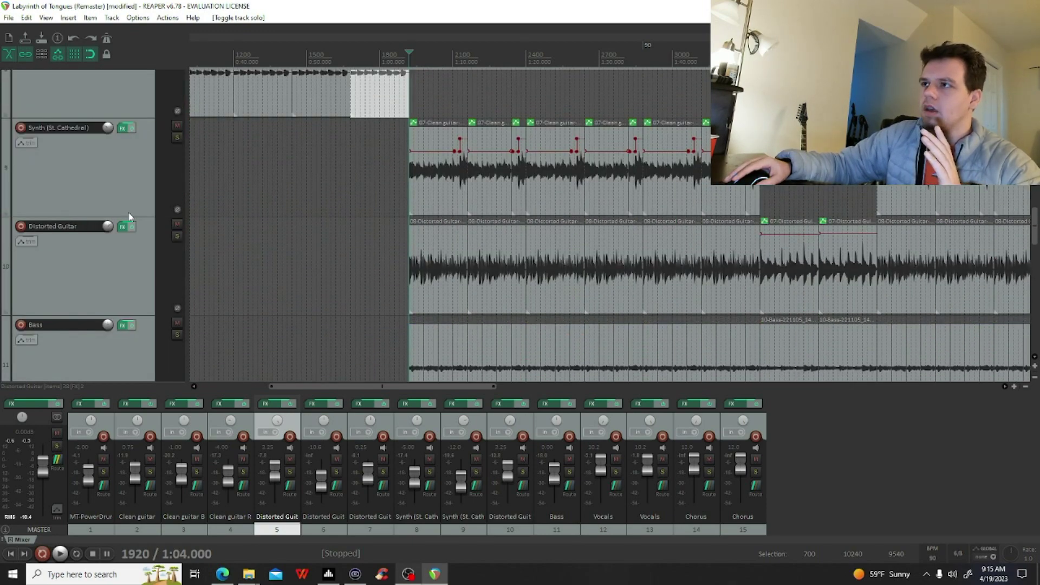
{"action": "scroll", "coordinate": [155, 214], "scroll_direction": "up", "scroll_amount": 4}
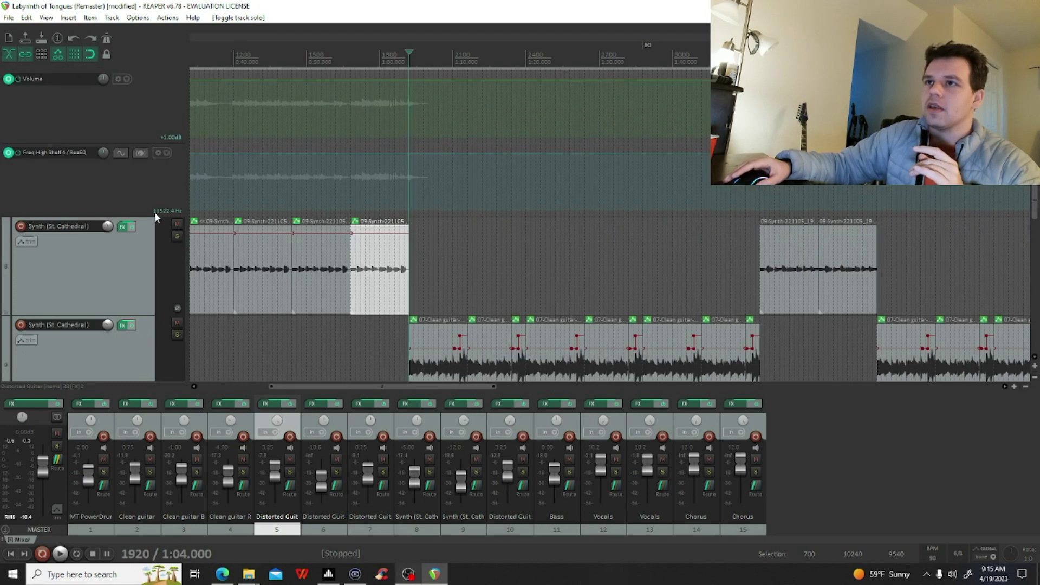
{"action": "scroll", "coordinate": [155, 217], "scroll_direction": "down", "scroll_amount": 3}
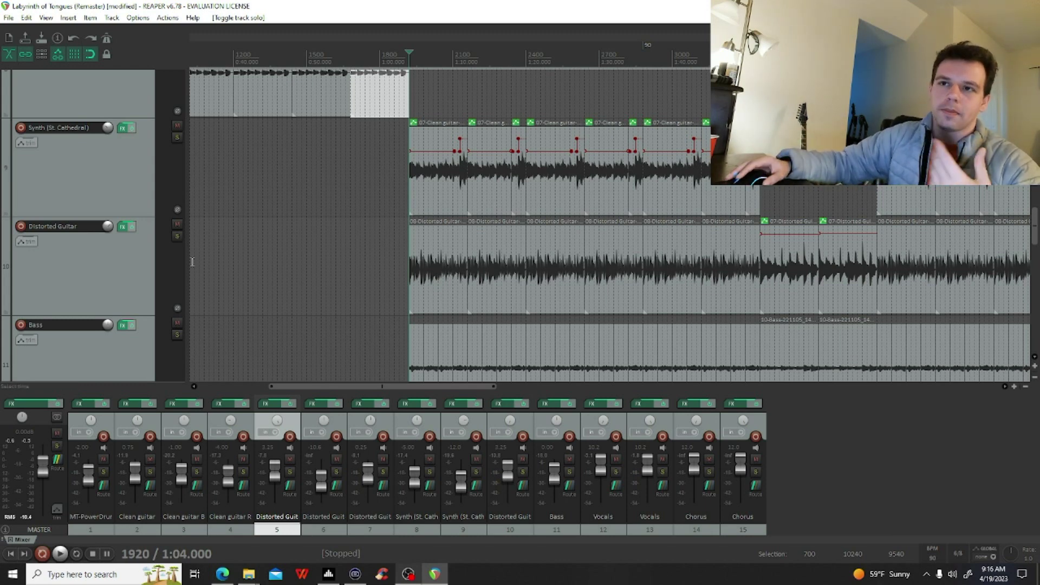
{"action": "scroll", "coordinate": [142, 274], "scroll_direction": "up", "scroll_amount": 10}
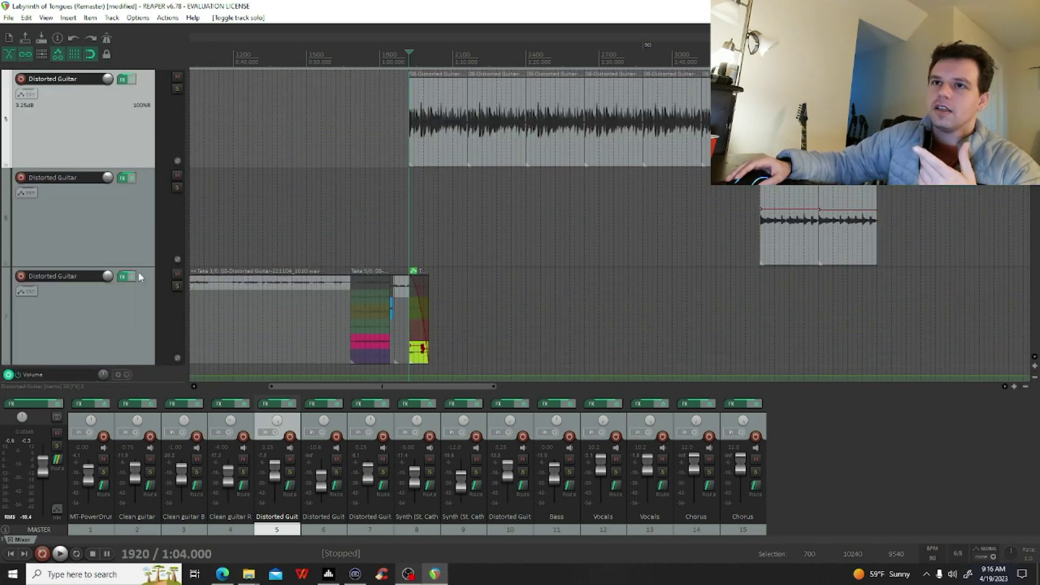
{"action": "scroll", "coordinate": [132, 227], "scroll_direction": "up", "scroll_amount": 2}
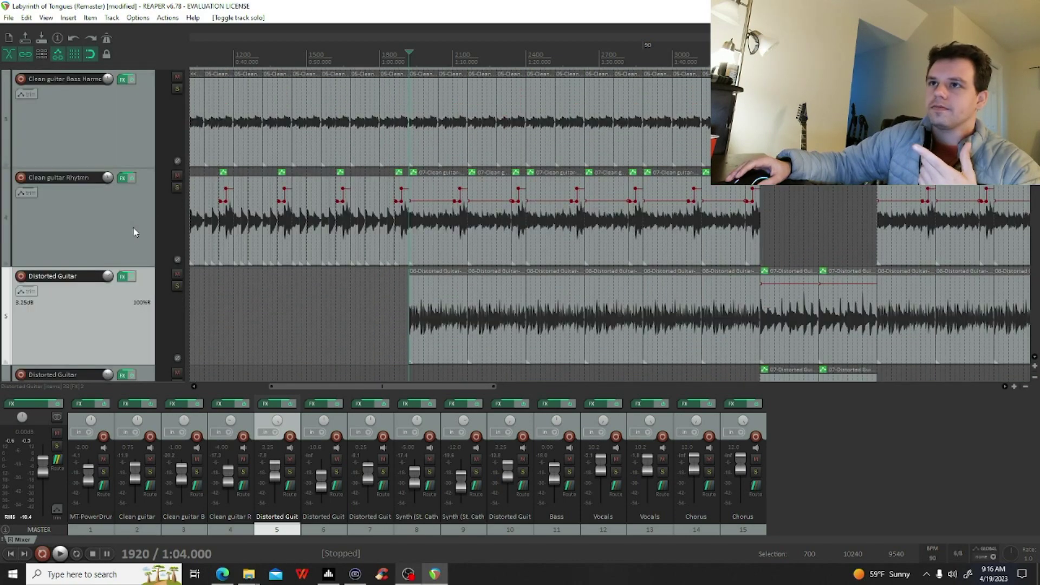
{"action": "scroll", "coordinate": [139, 250], "scroll_direction": "up", "scroll_amount": 2}
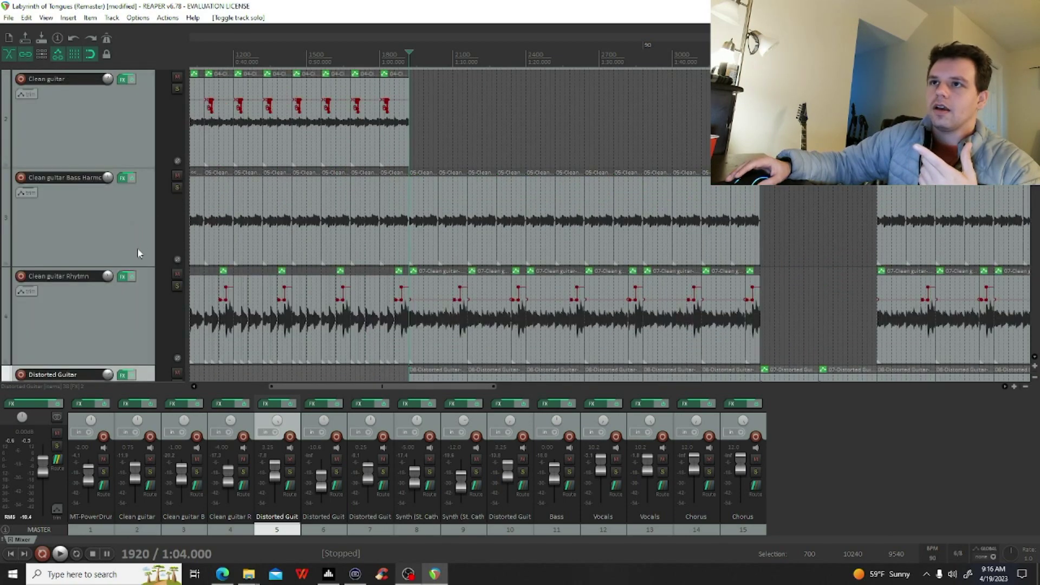
Step: Select the Clean guitar item ending at 0:36.000 on track 2, and look over the tracks below down to Bass
{"action": "left_click", "coordinate": [198, 112]}
{"action": "scroll", "coordinate": [544, 111], "scroll_direction": "up", "scroll_amount": 5}
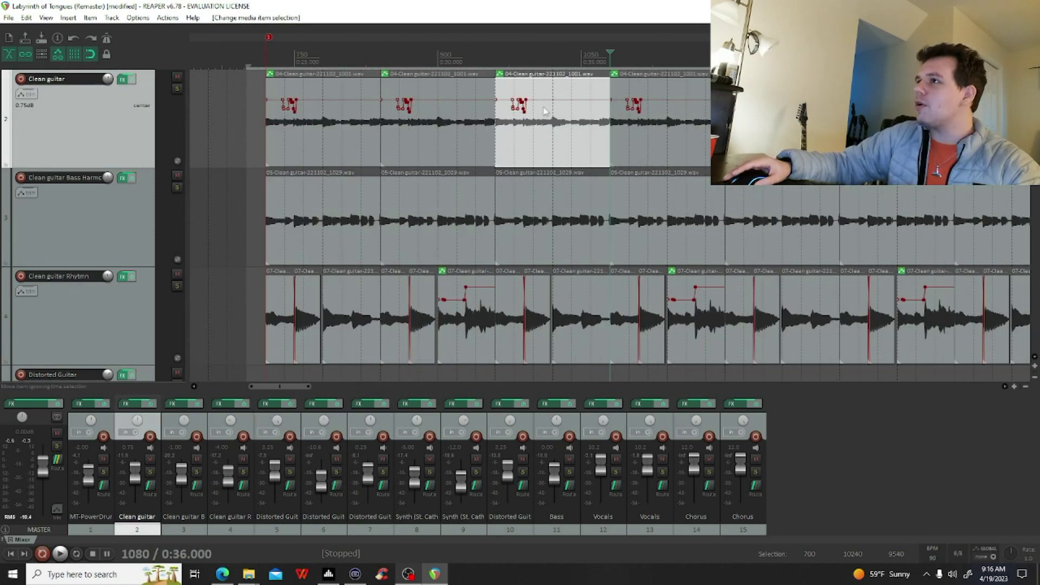
{"action": "scroll", "coordinate": [405, 202], "scroll_direction": "down", "scroll_amount": 4}
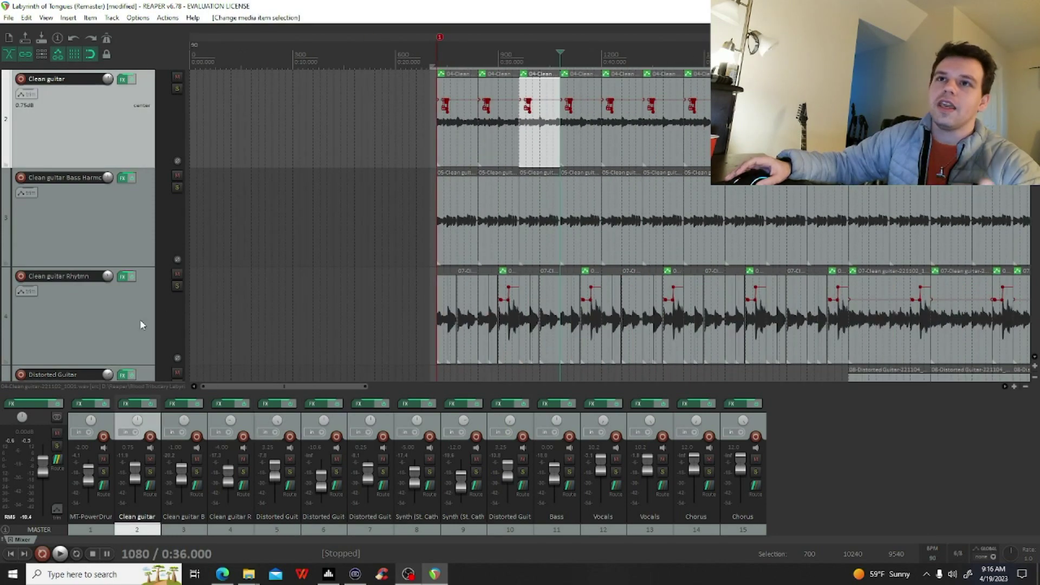
{"action": "scroll", "coordinate": [140, 320], "scroll_direction": "down", "scroll_amount": 8}
{"action": "scroll", "coordinate": [424, 295], "scroll_direction": "down", "scroll_amount": 3}
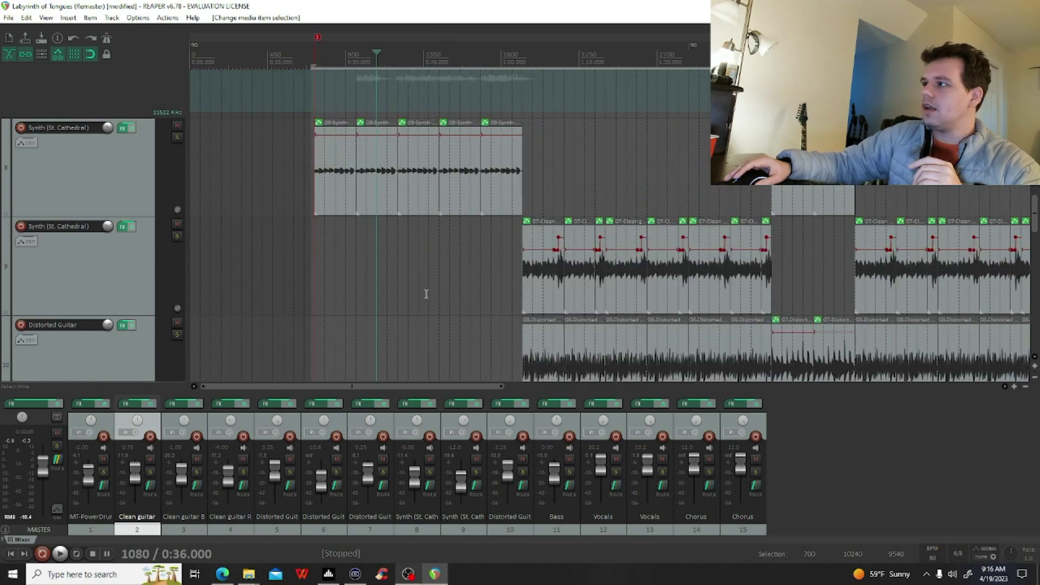
{"action": "scroll", "coordinate": [155, 294], "scroll_direction": "down", "scroll_amount": 2}
{"action": "scroll", "coordinate": [155, 294], "scroll_direction": "down", "scroll_amount": 2}
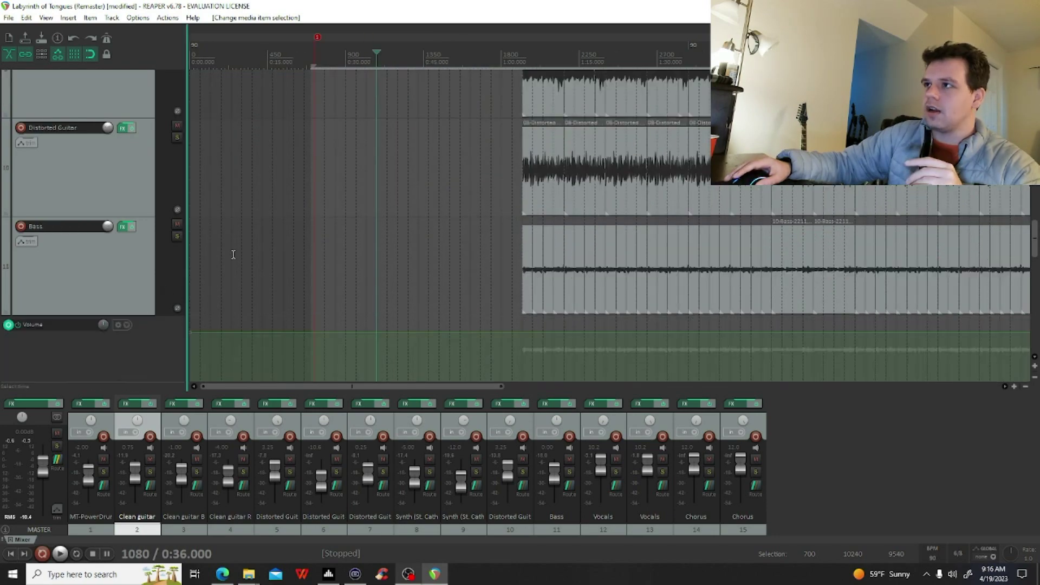
{"action": "scroll", "coordinate": [123, 298], "scroll_direction": "up", "scroll_amount": 2}
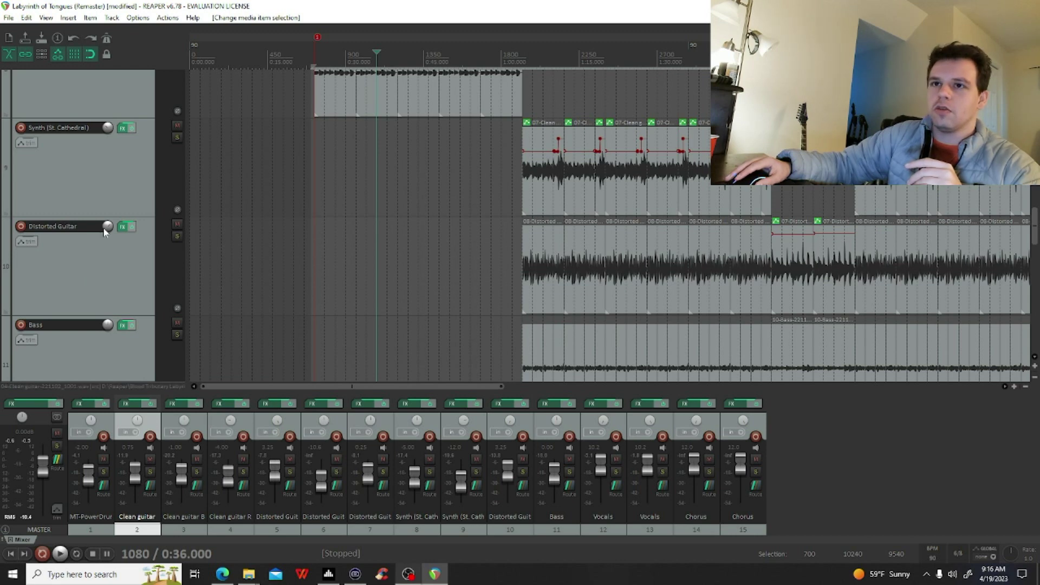
Step: Examine the DMO Powerslave setup in BIAS FX 2 and the ReaEQ curve on Distorted Guitar track 10, and close the chain
{"action": "left_click", "coordinate": [121, 227]}
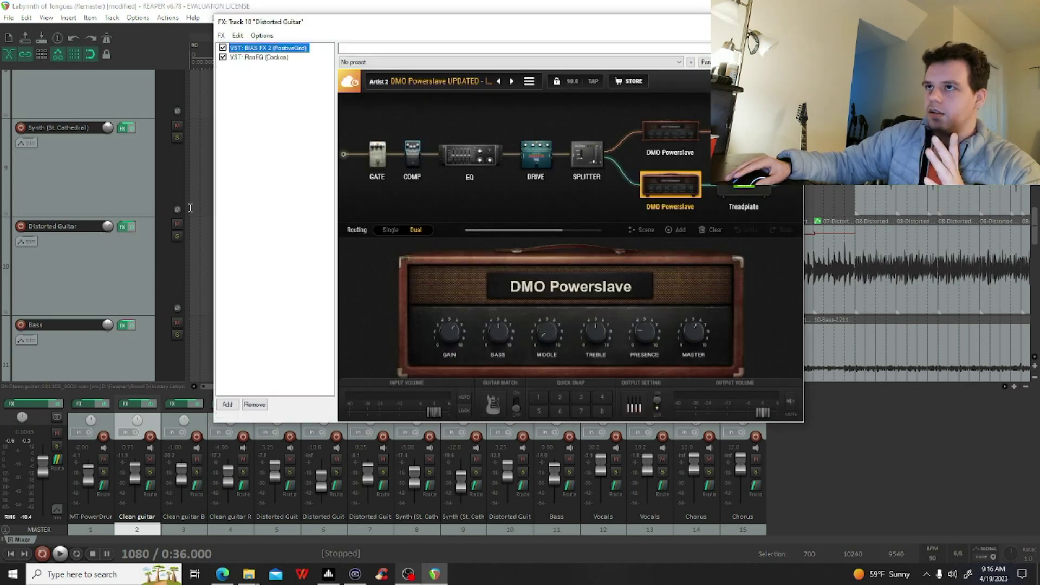
{"action": "left_click", "coordinate": [267, 58]}
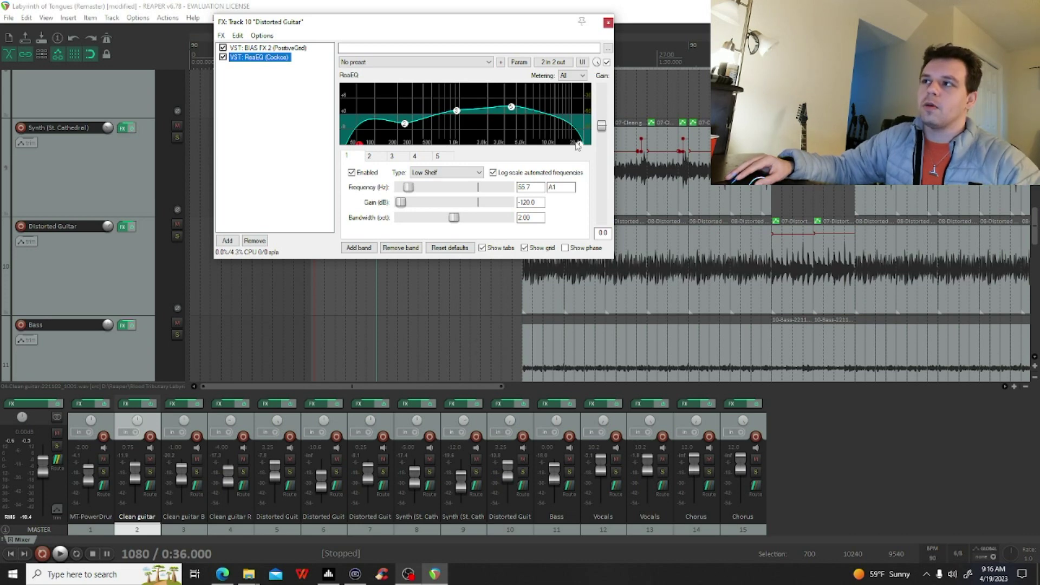
{"action": "mouse_move", "coordinate": [579, 146]}
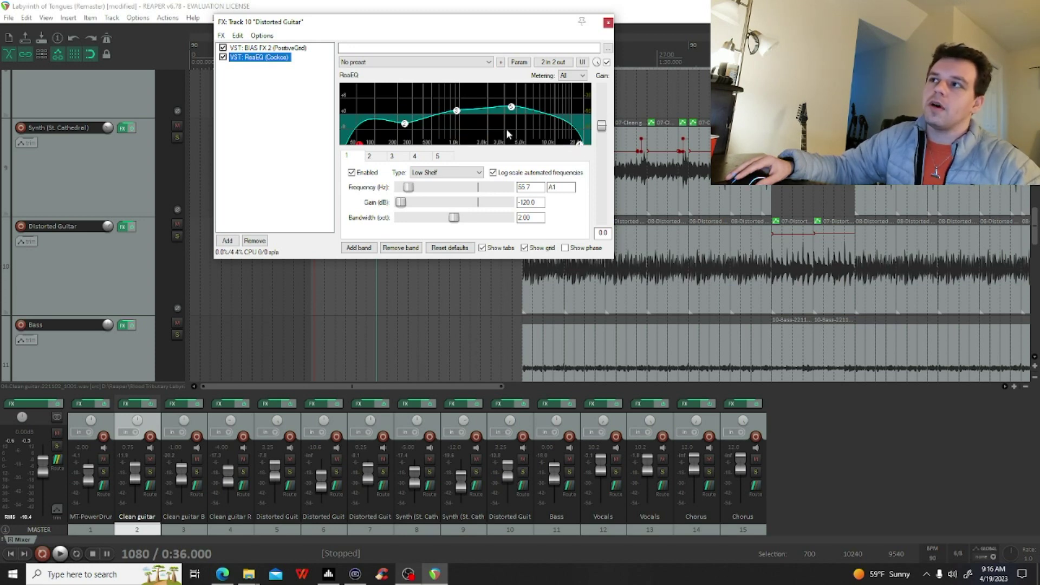
{"action": "left_click", "coordinate": [610, 23]}
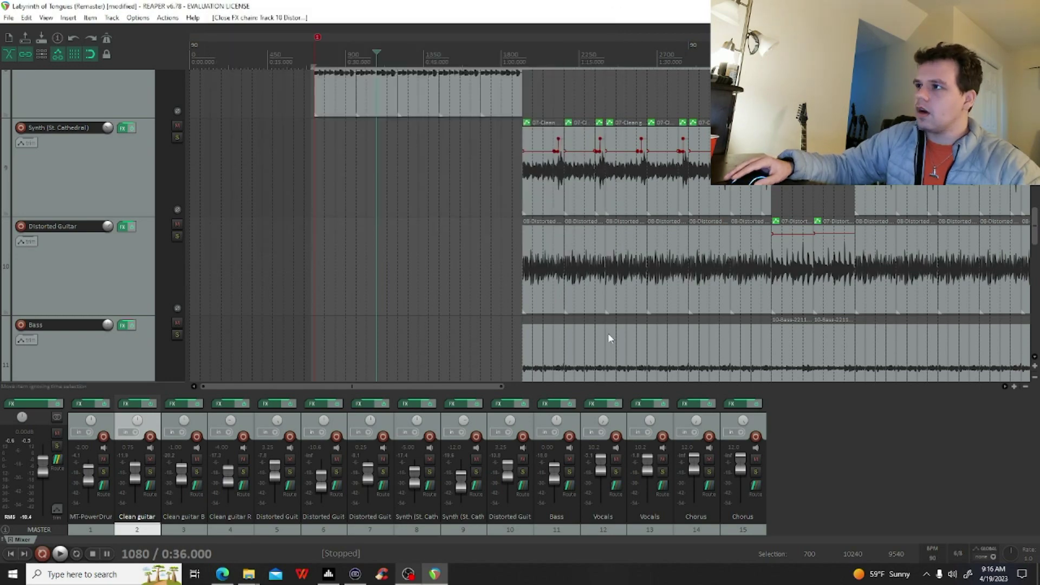
Step: Select Vocals track 12, place the edit cursor where the bass part begins, and play the full mix from there
{"action": "scroll", "coordinate": [608, 333], "scroll_direction": "down", "scroll_amount": 2}
{"action": "scroll", "coordinate": [202, 270], "scroll_direction": "down", "scroll_amount": 3}
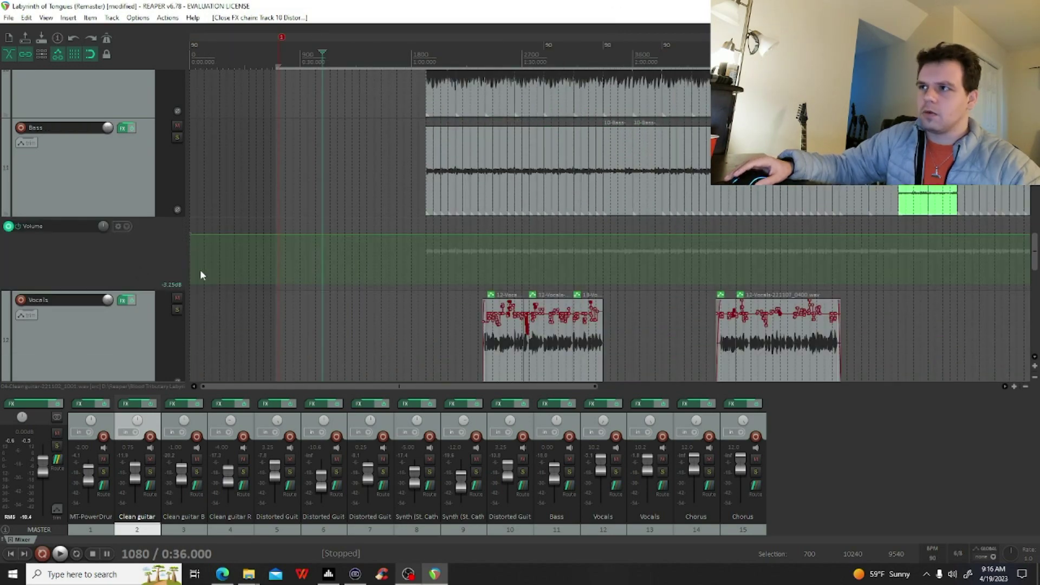
{"action": "left_click", "coordinate": [431, 304]}
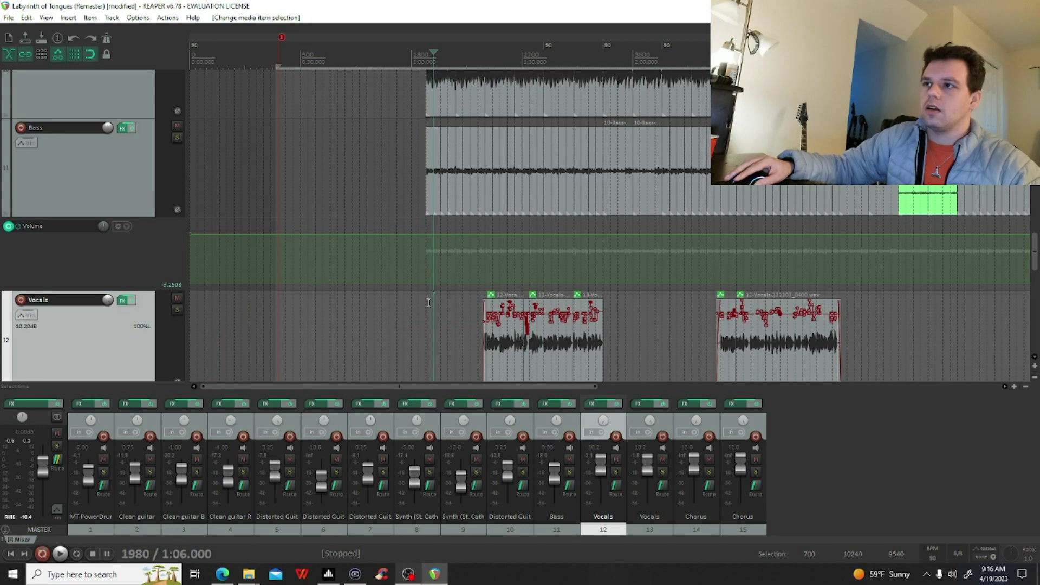
{"action": "left_click", "coordinate": [428, 302]}
{"action": "key", "text": "space"}
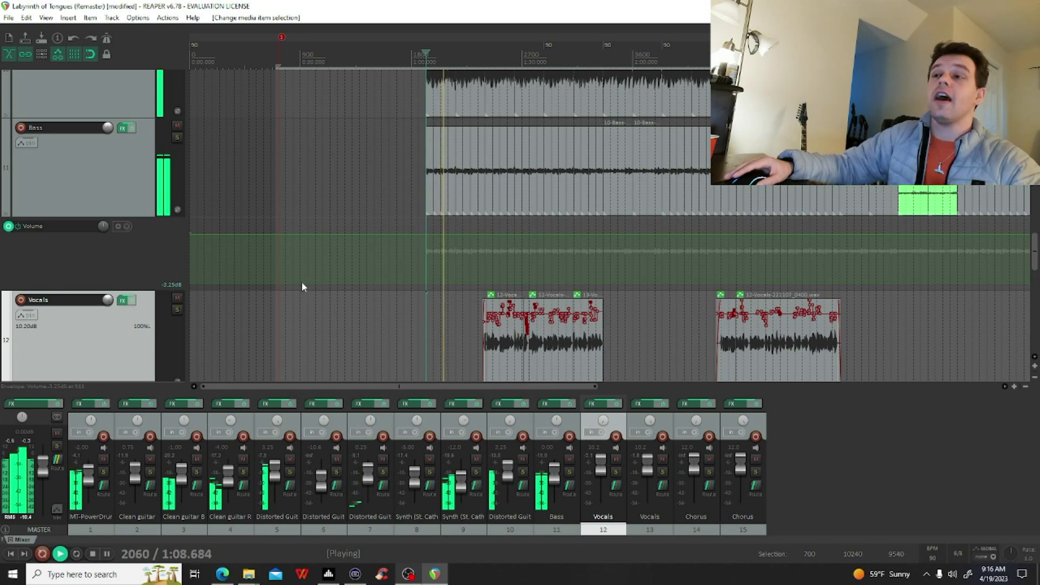
Step: Stop playback and place the edit cursor at 1:19.333, the start of the first vocal item on Vocals track 12
{"action": "key", "text": "space"}
{"action": "scroll", "coordinate": [122, 246], "scroll_direction": "down", "scroll_amount": 3}
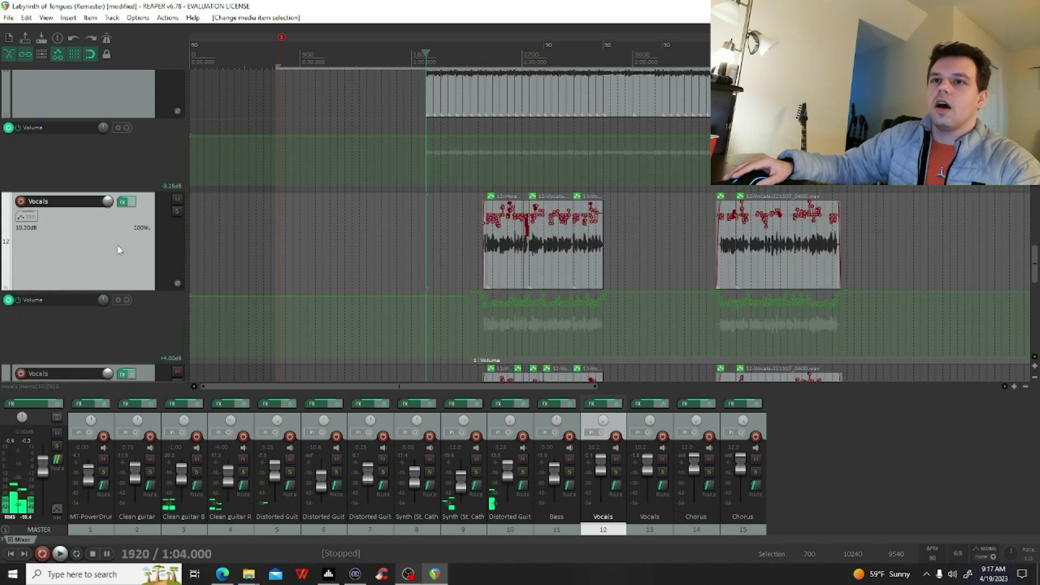
{"action": "scroll", "coordinate": [134, 248], "scroll_direction": "down", "scroll_amount": 3}
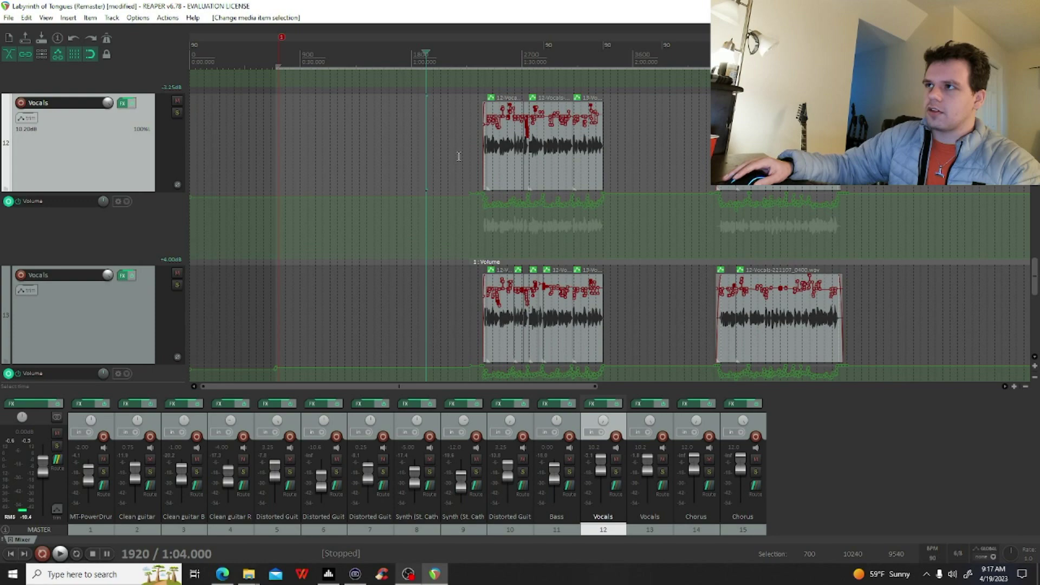
{"action": "left_click", "coordinate": [484, 140]}
{"action": "scroll", "coordinate": [812, 237], "scroll_direction": "up", "scroll_amount": 5}
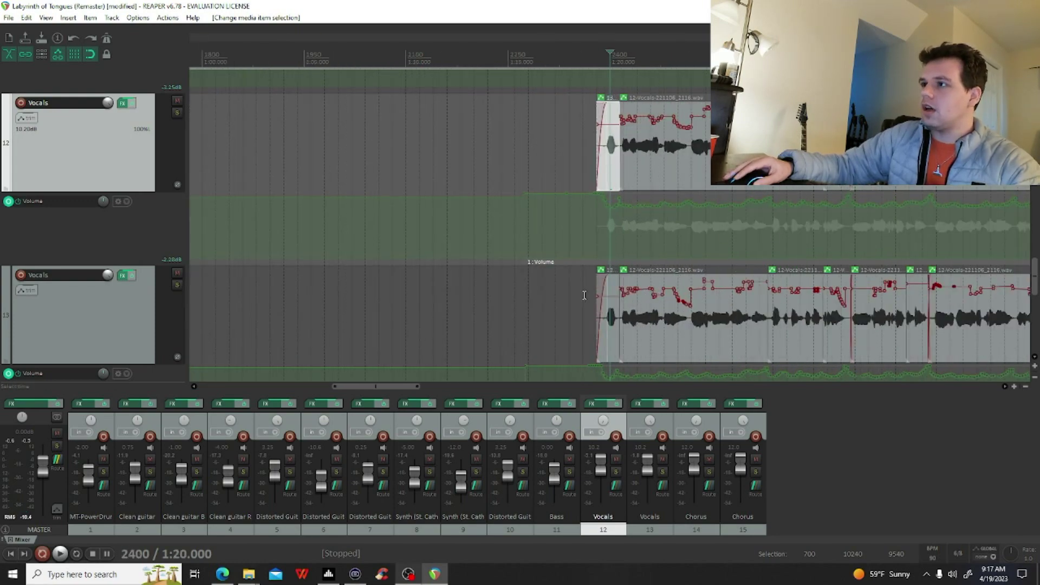
{"action": "left_click", "coordinate": [598, 90]}
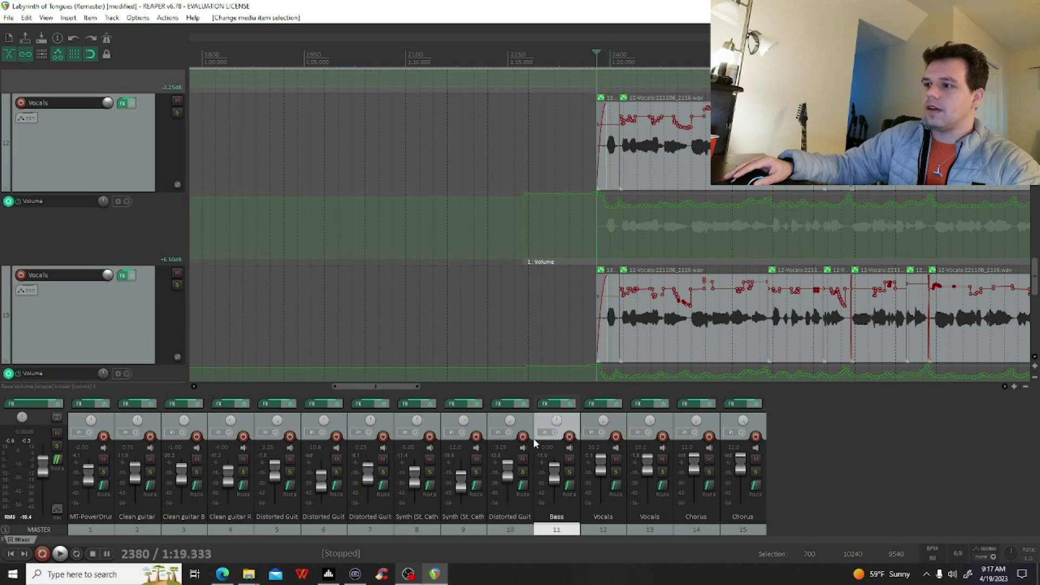
{"action": "left_click_drag", "start_coordinate": [410, 386], "coordinate": [447, 385]}
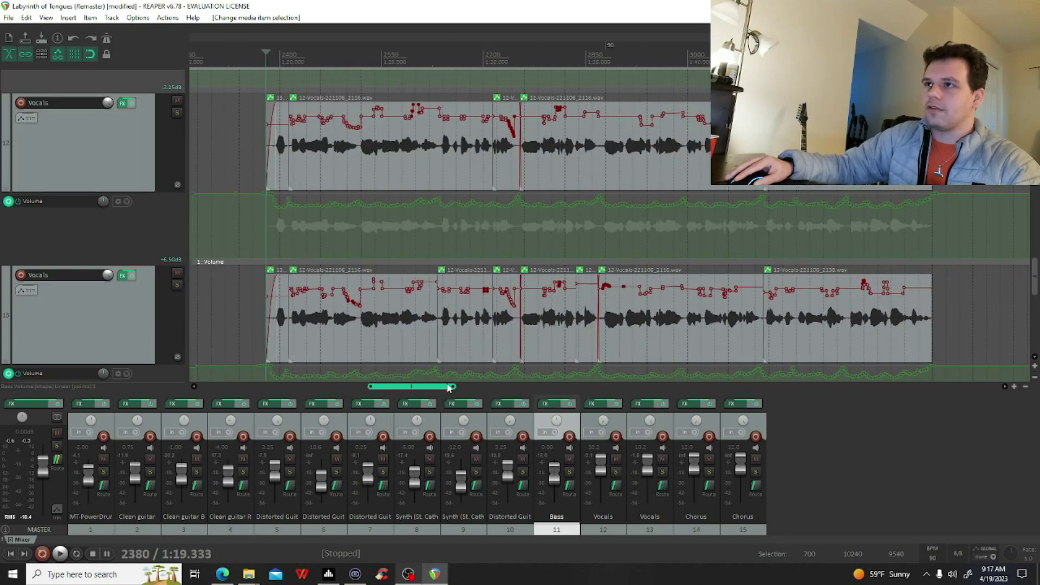
Step: Look over the take envelope options for the second item on Vocals track 12, and select the track's first item with the edit cursor at its start
{"action": "left_click", "coordinate": [379, 186]}
{"action": "right_click", "coordinate": [379, 186]}
{"action": "mouse_move", "coordinate": [404, 187]}
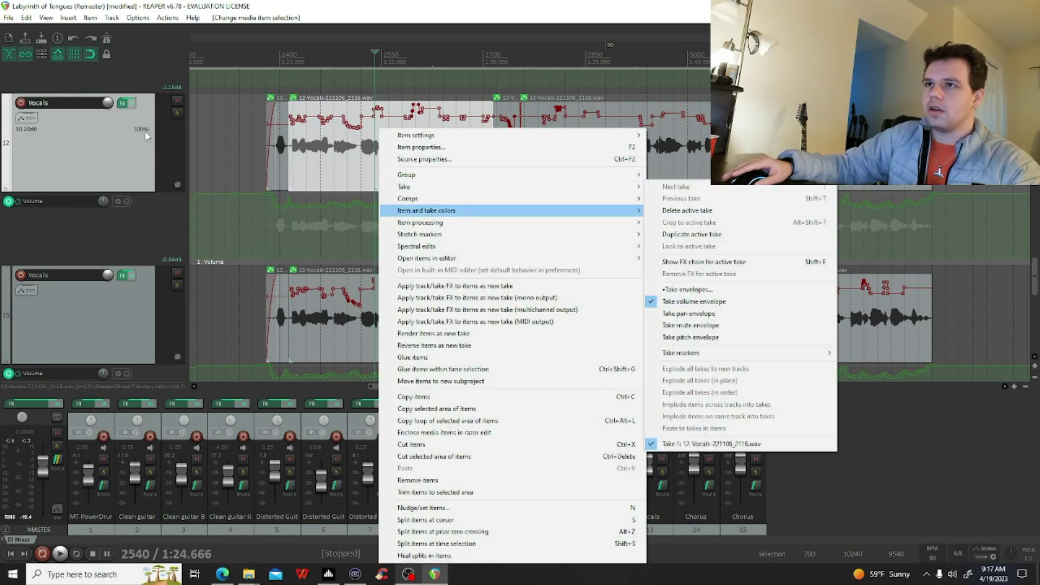
{"action": "left_click", "coordinate": [239, 116]}
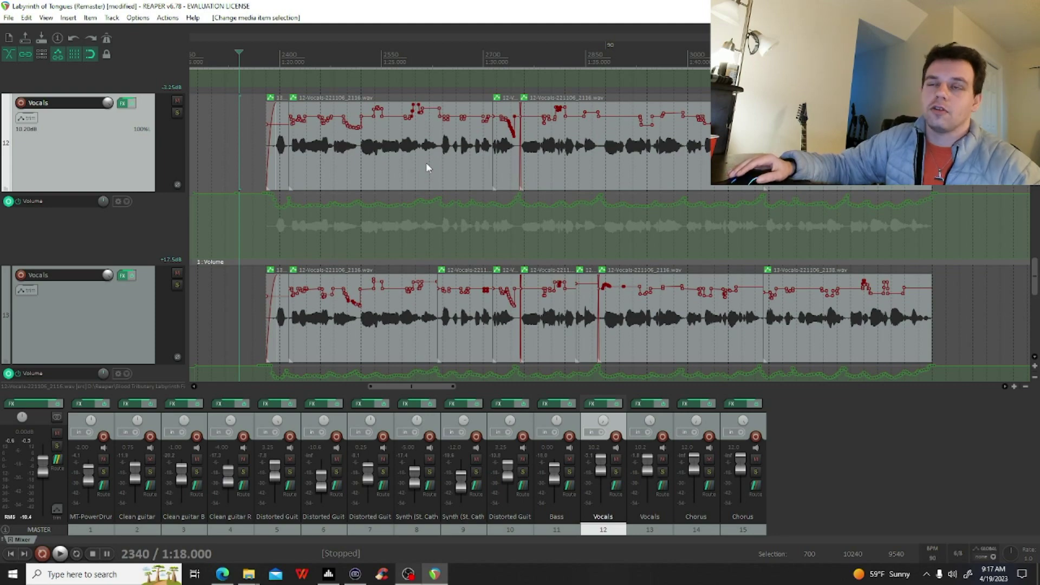
{"action": "left_click", "coordinate": [361, 163]}
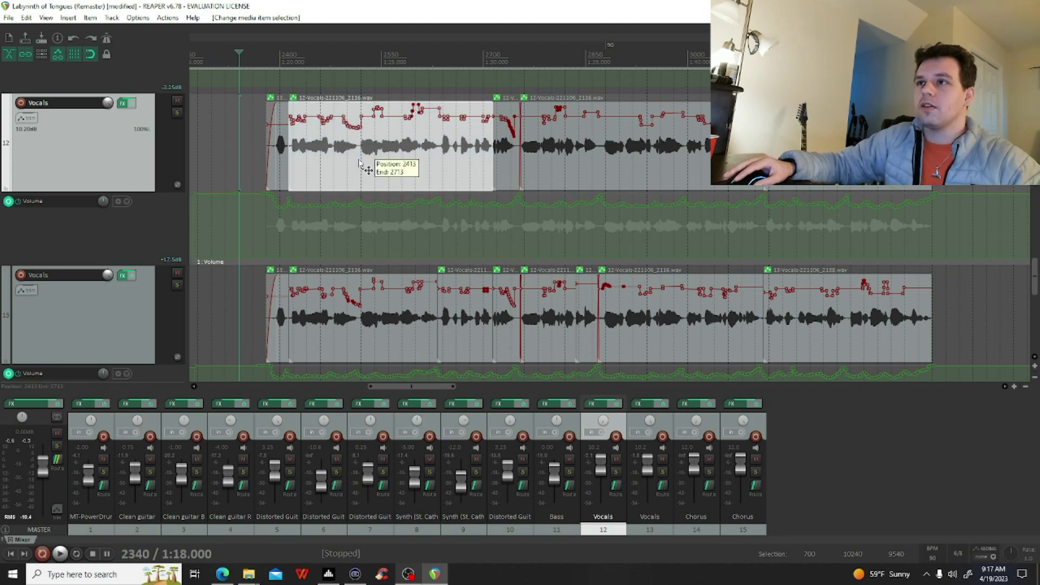
{"action": "right_click", "coordinate": [360, 163]}
{"action": "mouse_move", "coordinate": [391, 185]}
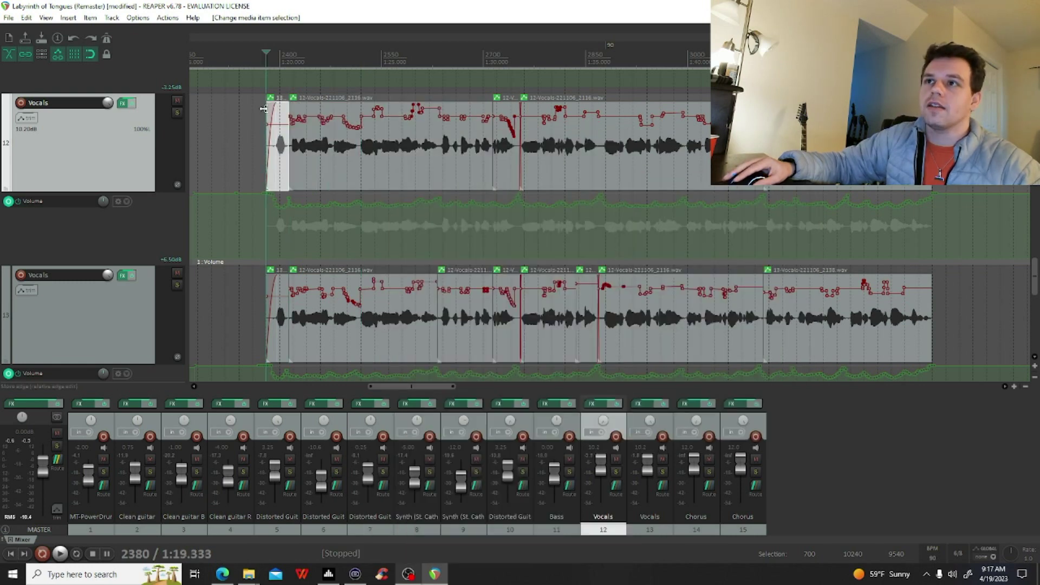
{"action": "left_click", "coordinate": [249, 136]}
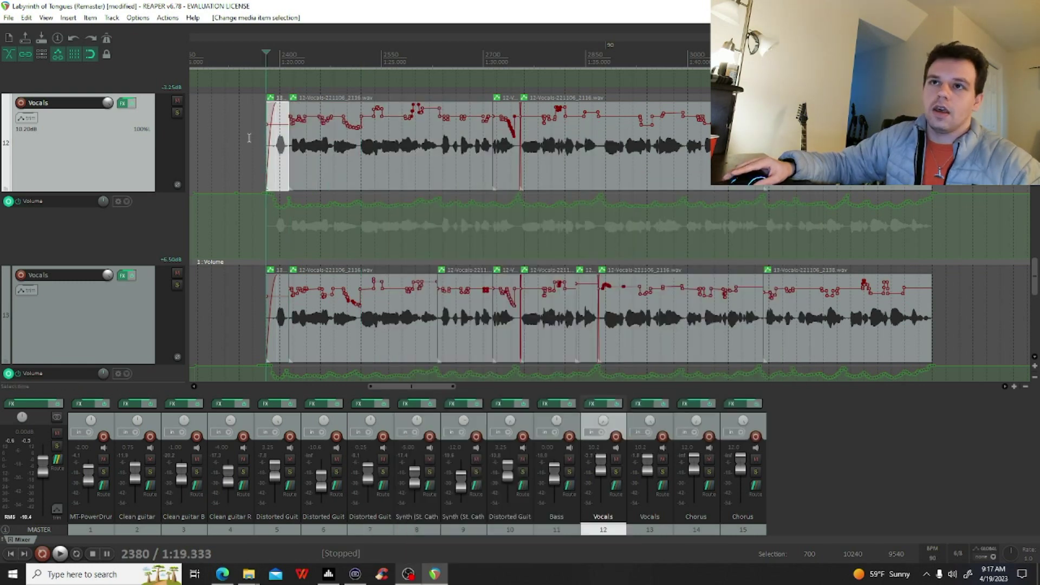
Step: Examine the ReaEQ curve and ReaComp settings in the effects chain of Vocals track 12, and close the chain
{"action": "left_click", "coordinate": [125, 103]}
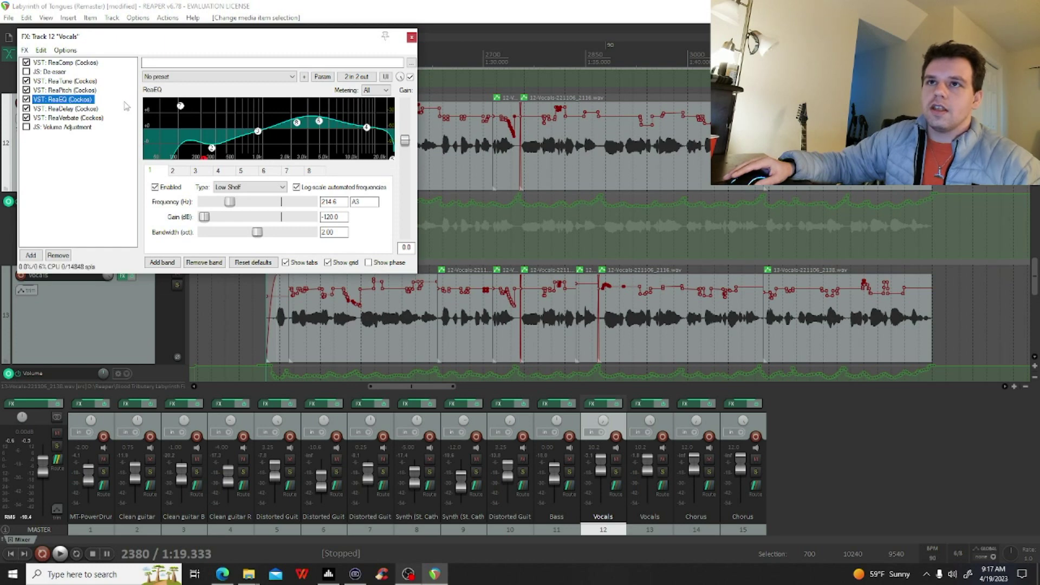
{"action": "left_click", "coordinate": [77, 63]}
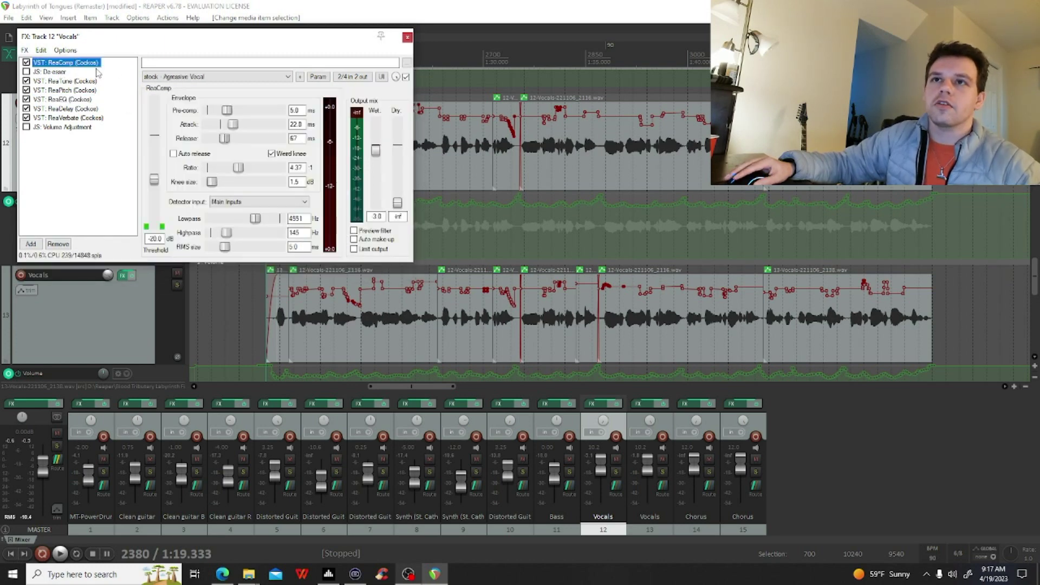
{"action": "left_click", "coordinate": [407, 37]}
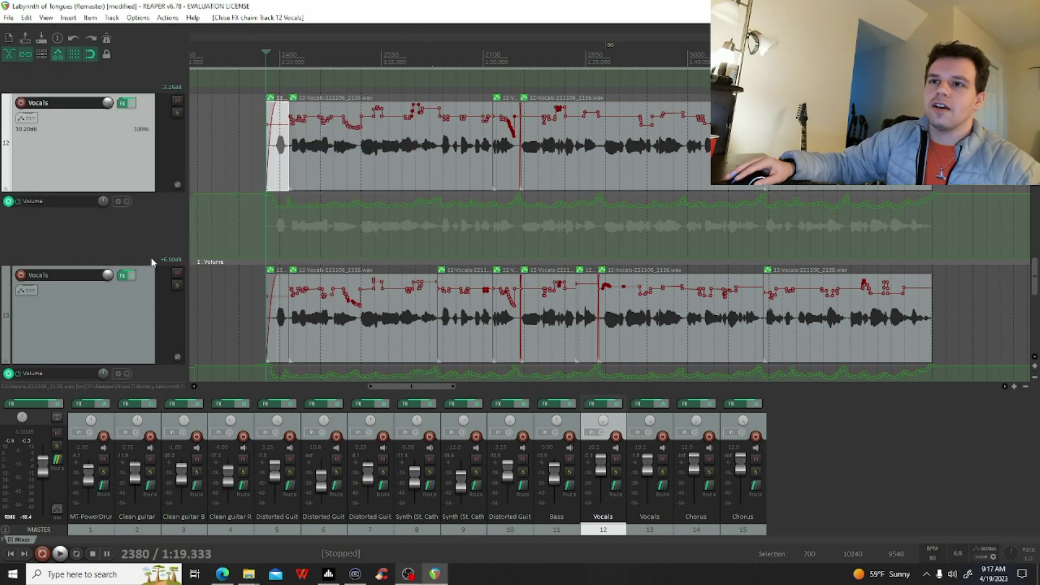
Step: Examine the first ReaEQ on Vocals track 13, including its band 2, and the ReaComp settings
{"action": "left_click", "coordinate": [122, 275]}
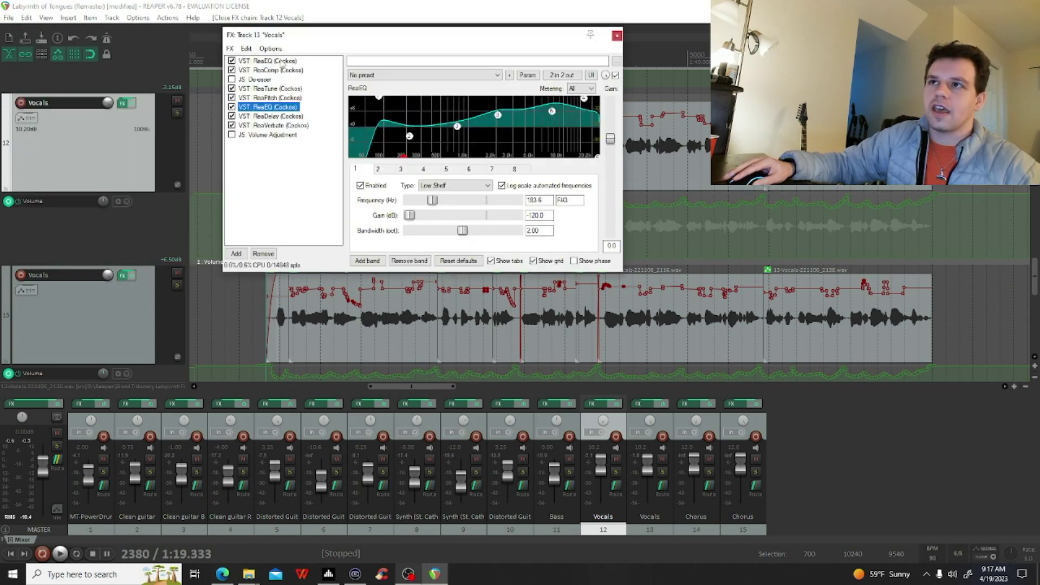
{"action": "left_click", "coordinate": [279, 62]}
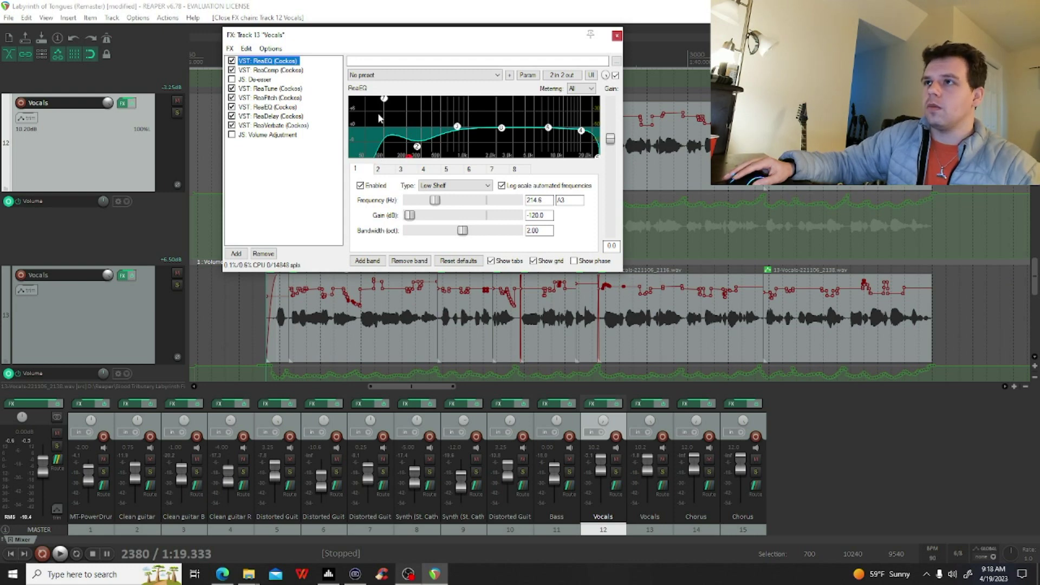
{"action": "mouse_move", "coordinate": [409, 160]}
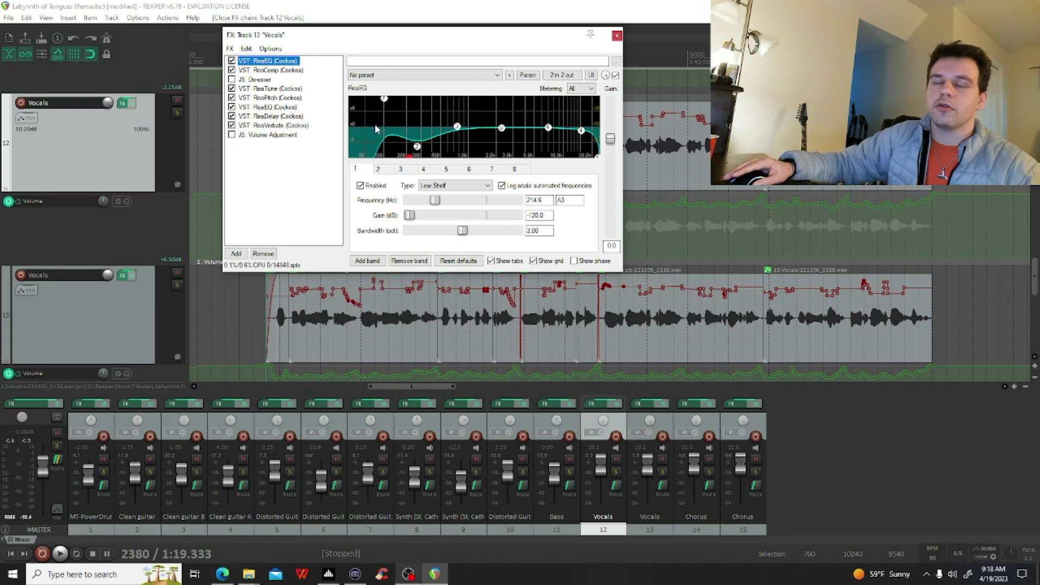
{"action": "left_click", "coordinate": [418, 148]}
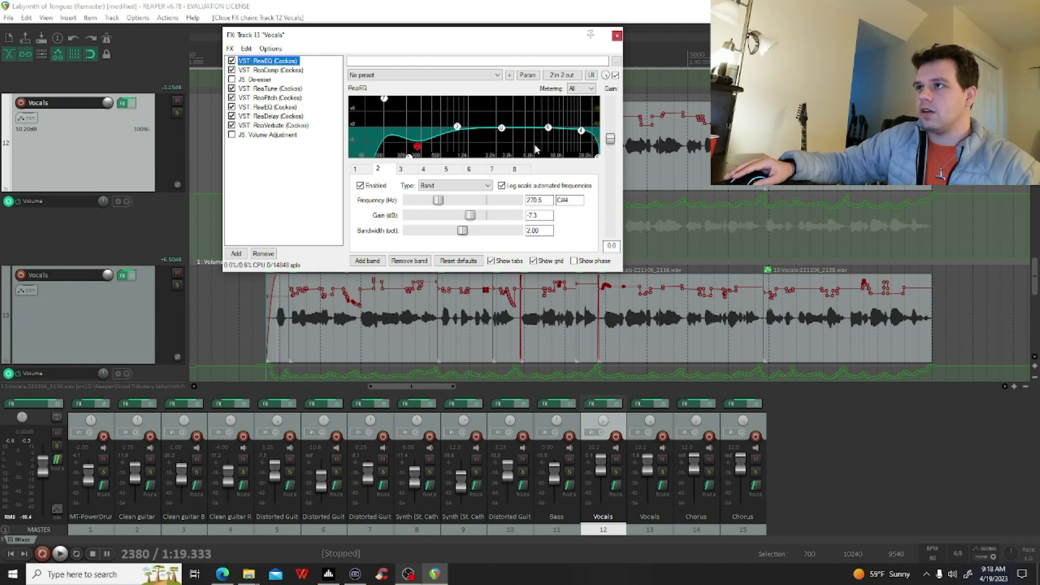
{"action": "left_click", "coordinate": [262, 71]}
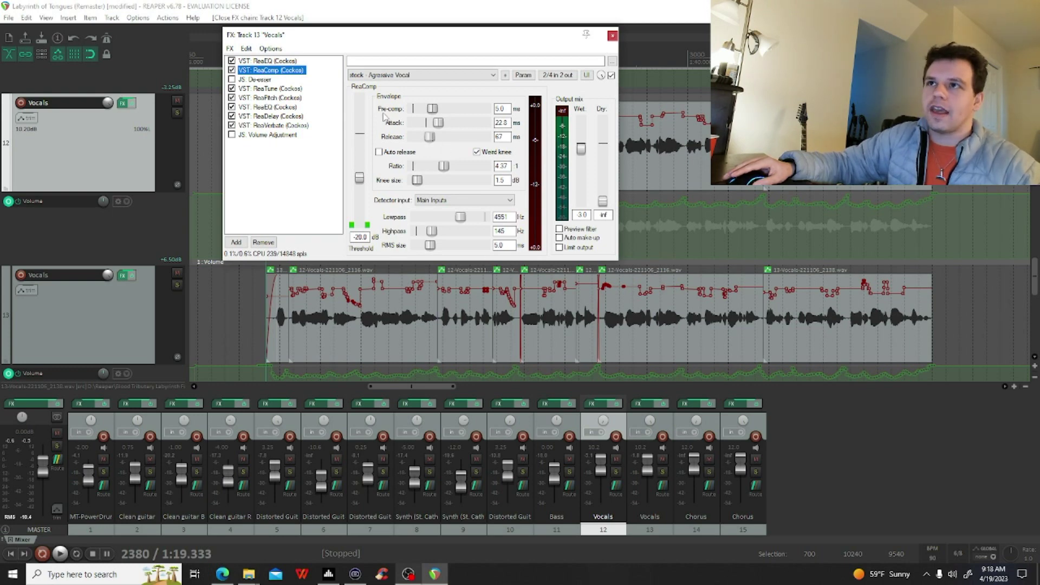
Step: Show ReaTune's automatic pitch correction on Vocals track 13 and play the vocal passage to watch its pitch graph
{"action": "left_click", "coordinate": [277, 90]}
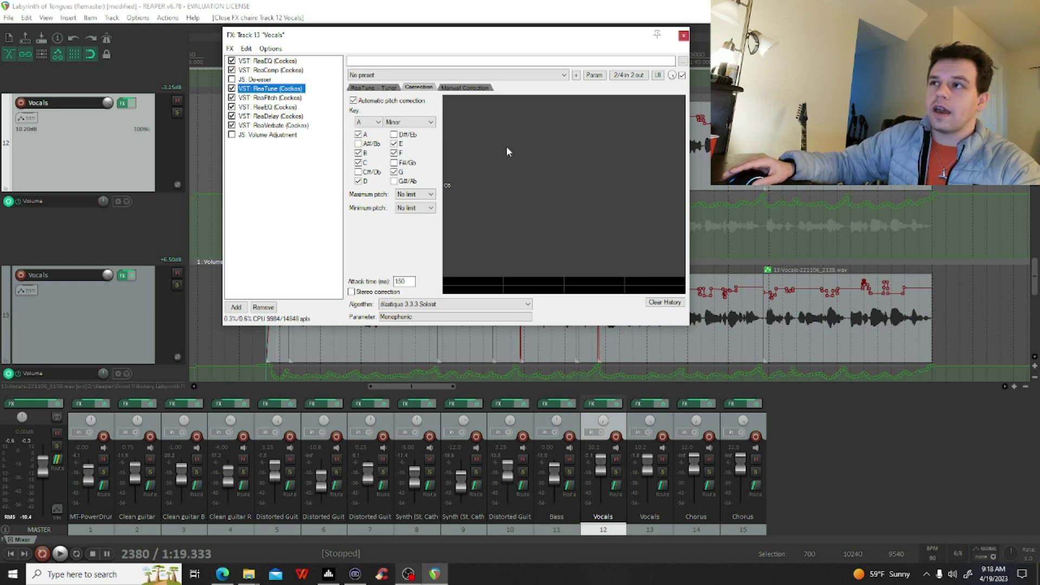
{"action": "key", "text": "space"}
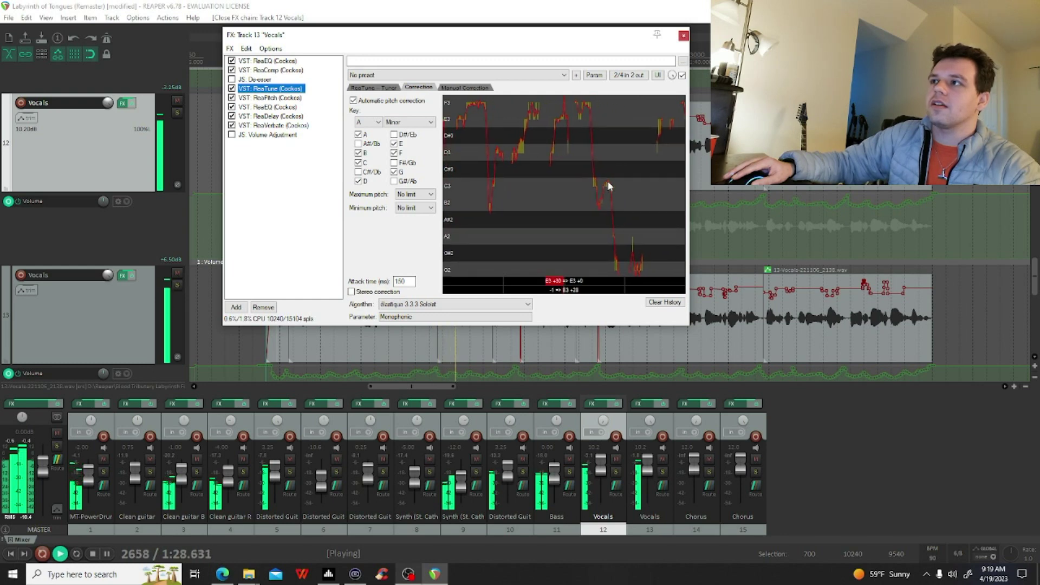
{"action": "key", "text": "space"}
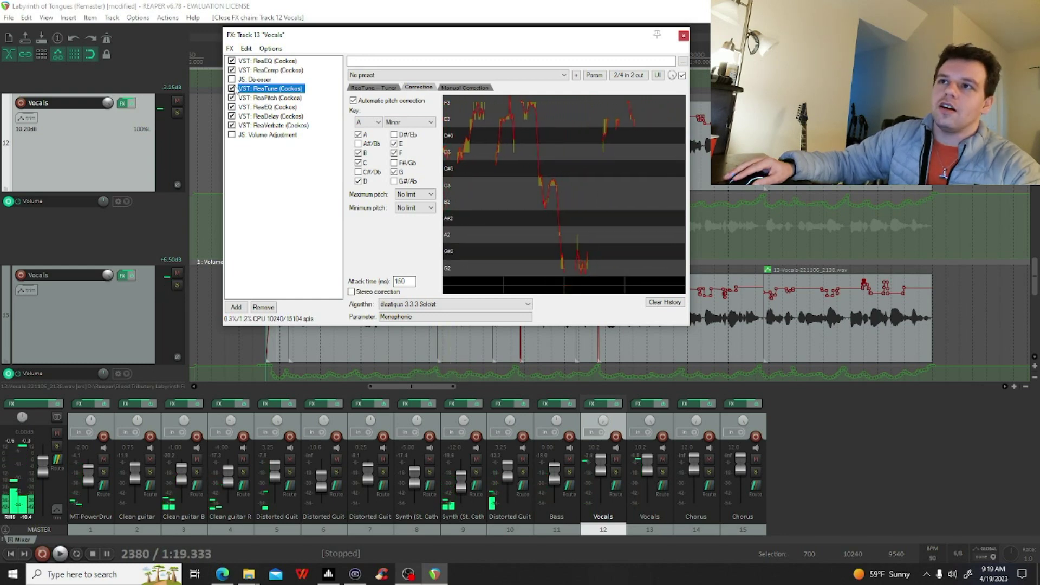
Step: Bypass ReaTune on Vocals track 13, play the passage, re-enable ReaTune during playback to compare, and stop
{"action": "left_click", "coordinate": [231, 88]}
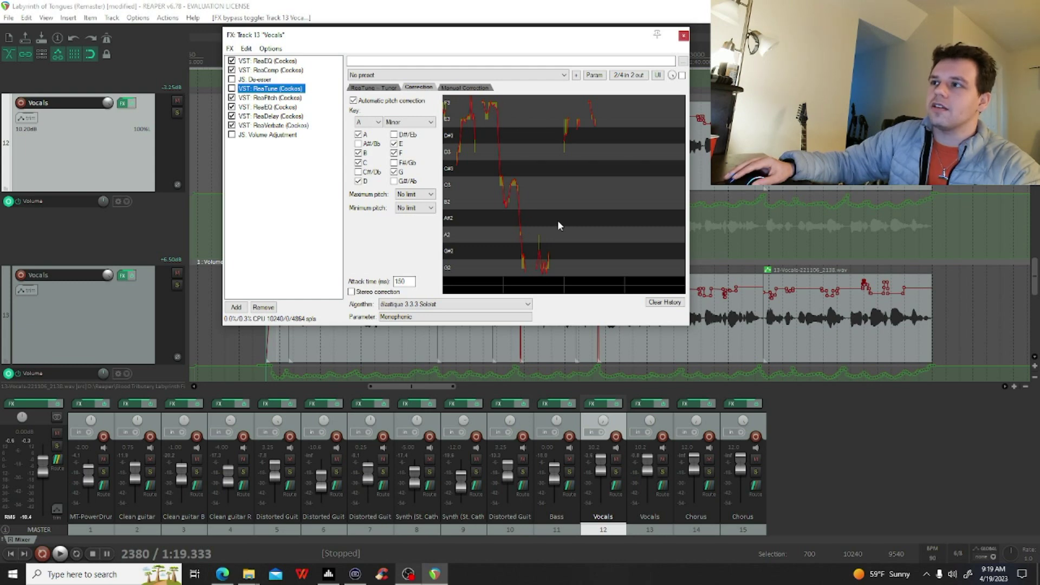
{"action": "key", "text": "space"}
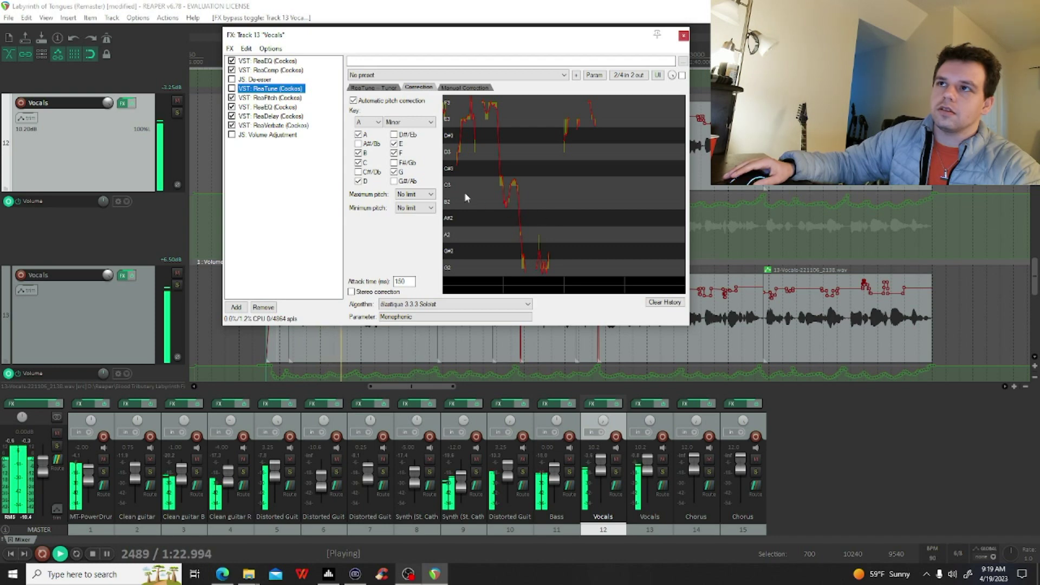
{"action": "left_click", "coordinate": [232, 88]}
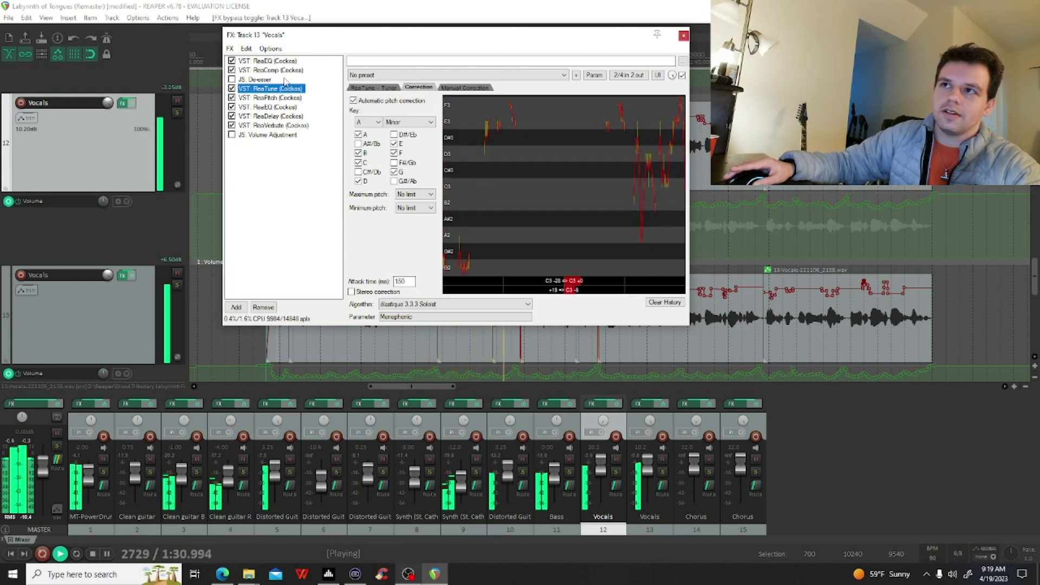
{"action": "key", "text": "space"}
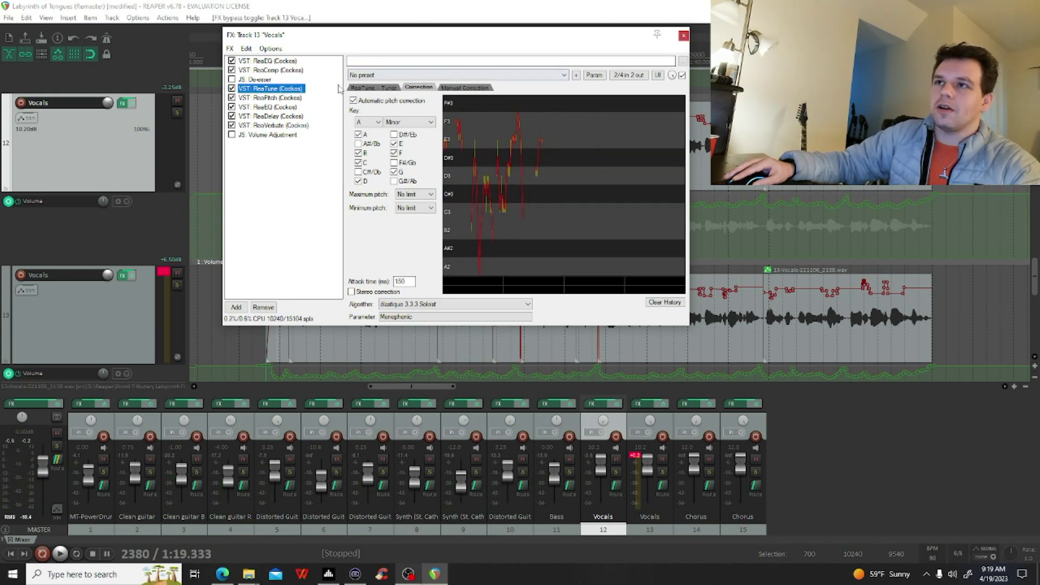
Step: Examine the second ReaEQ on Vocals track 13 and ReaPitch on Vocals track 12, placing the two effects chains side by side
{"action": "left_click", "coordinate": [264, 98]}
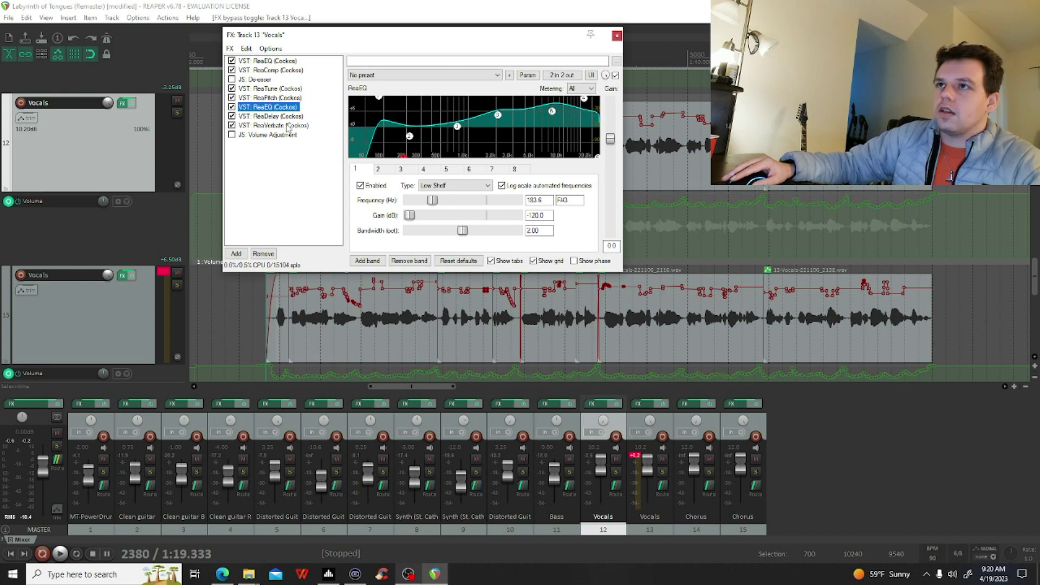
{"action": "left_click", "coordinate": [122, 103]}
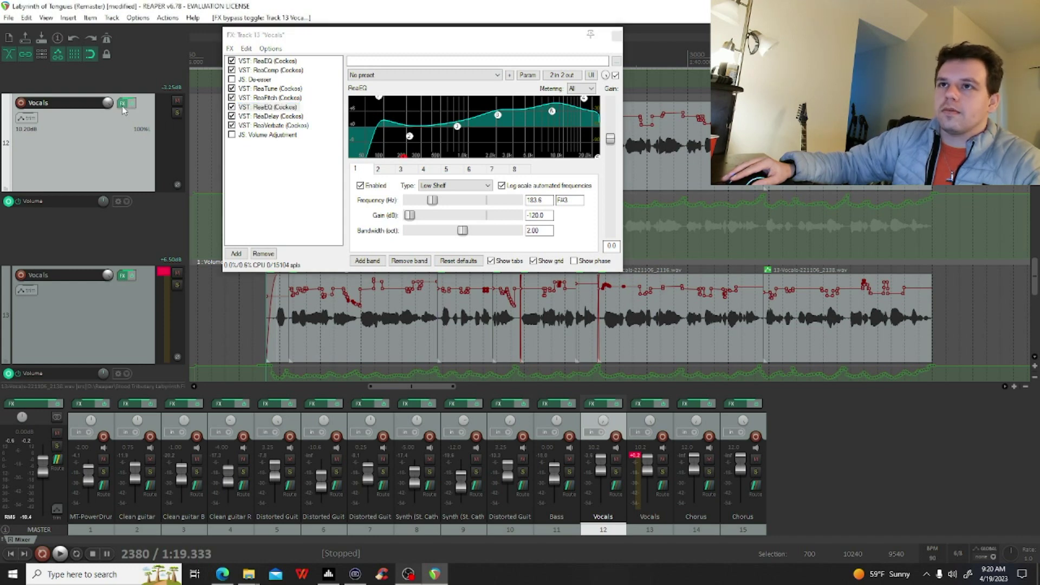
{"action": "left_click", "coordinate": [64, 90]}
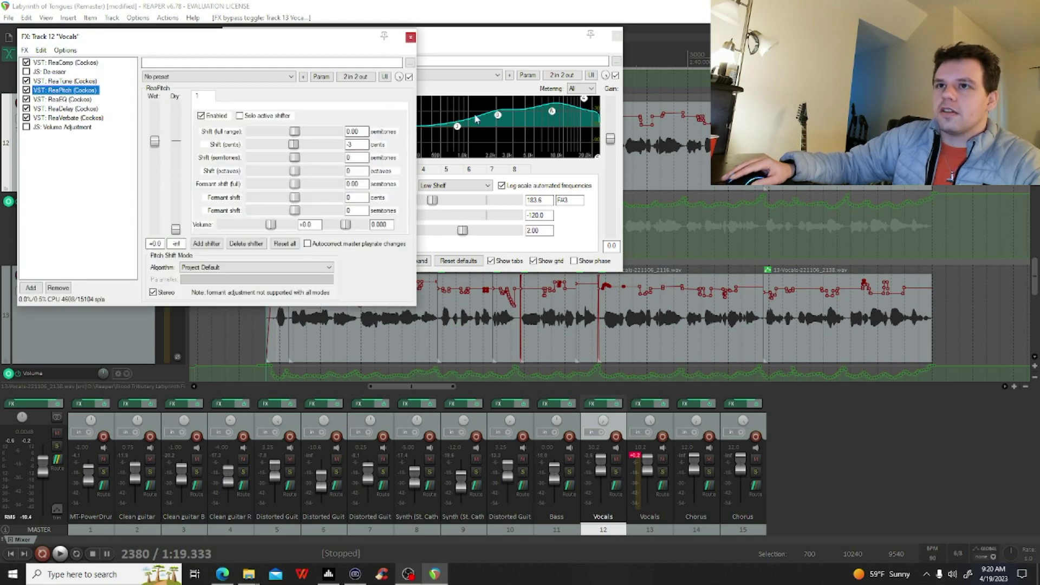
{"action": "left_click_drag", "start_coordinate": [216, 37], "coordinate": [815, 18]}
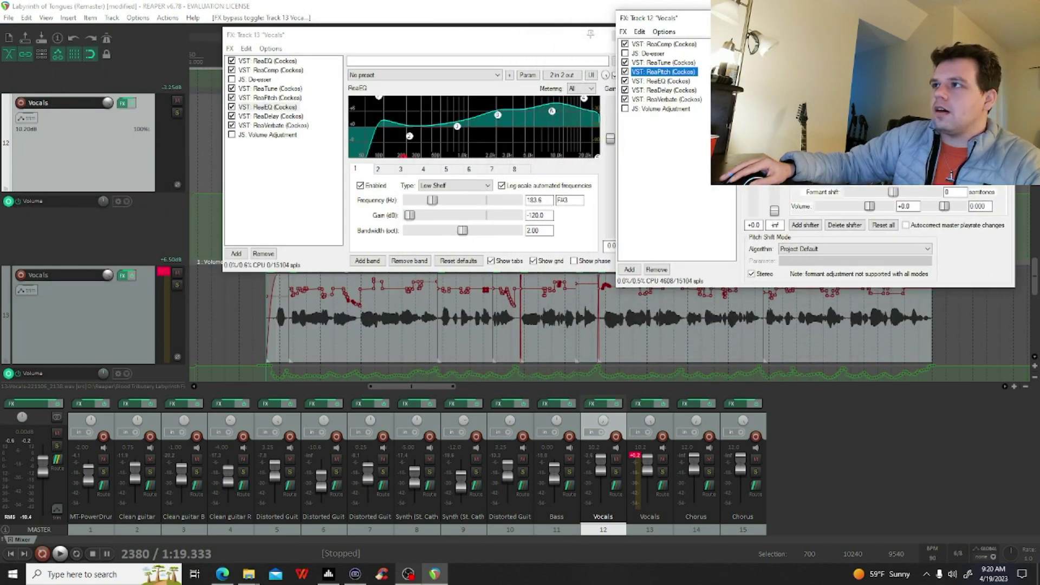
Step: Compare the ReaDelay and ReaVerbate settings of Vocals tracks 12 and 13, and close both effects chains
{"action": "left_click", "coordinate": [668, 90]}
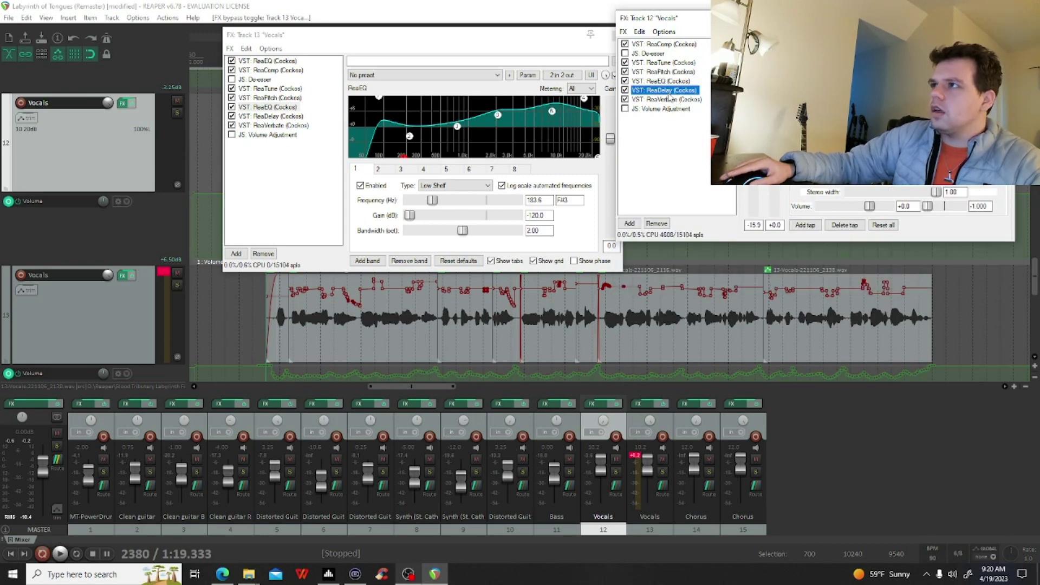
{"action": "left_click", "coordinate": [274, 115]}
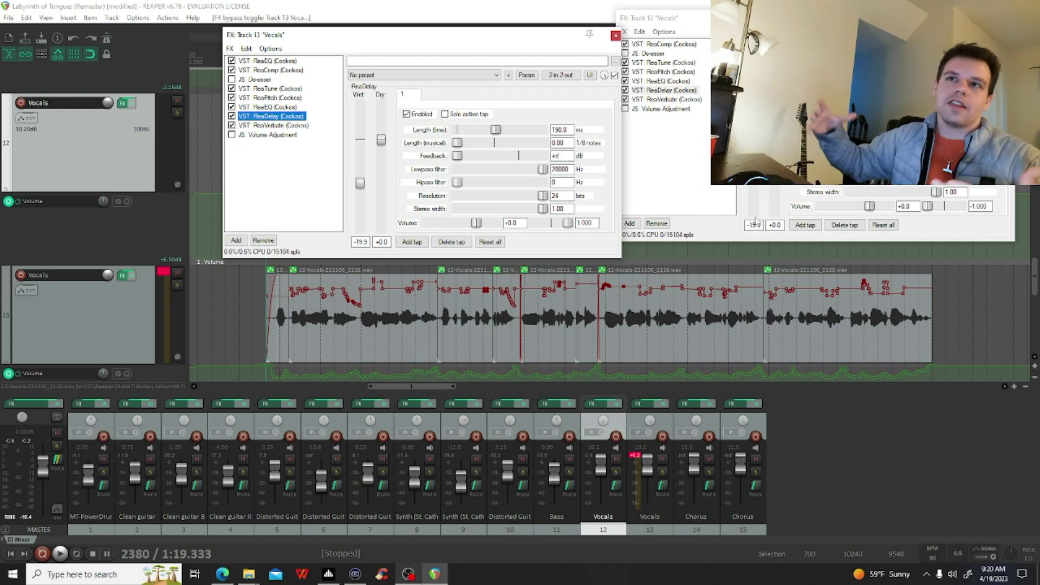
{"action": "left_click", "coordinate": [279, 125]}
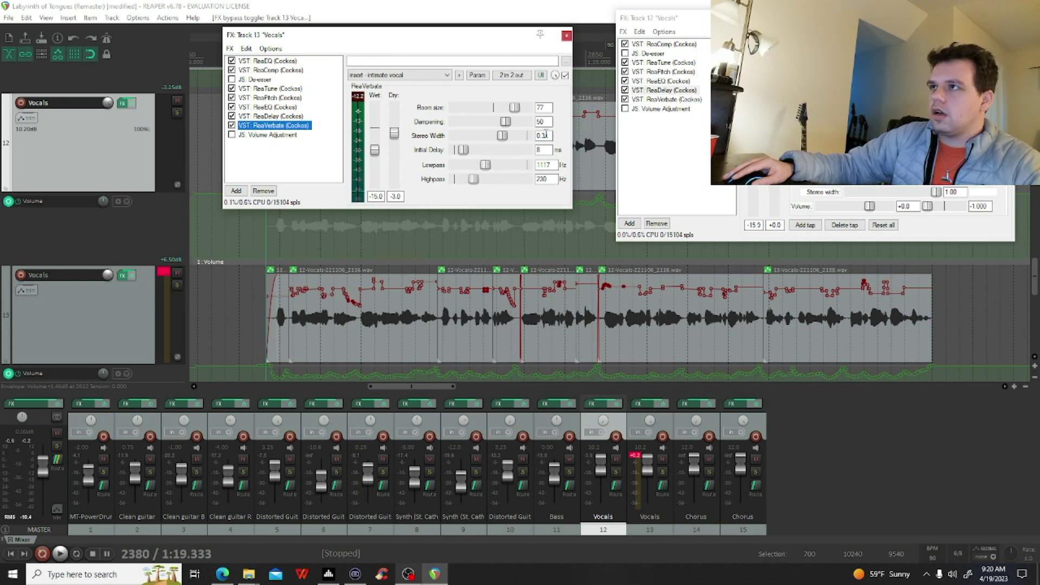
{"action": "left_click", "coordinate": [658, 100]}
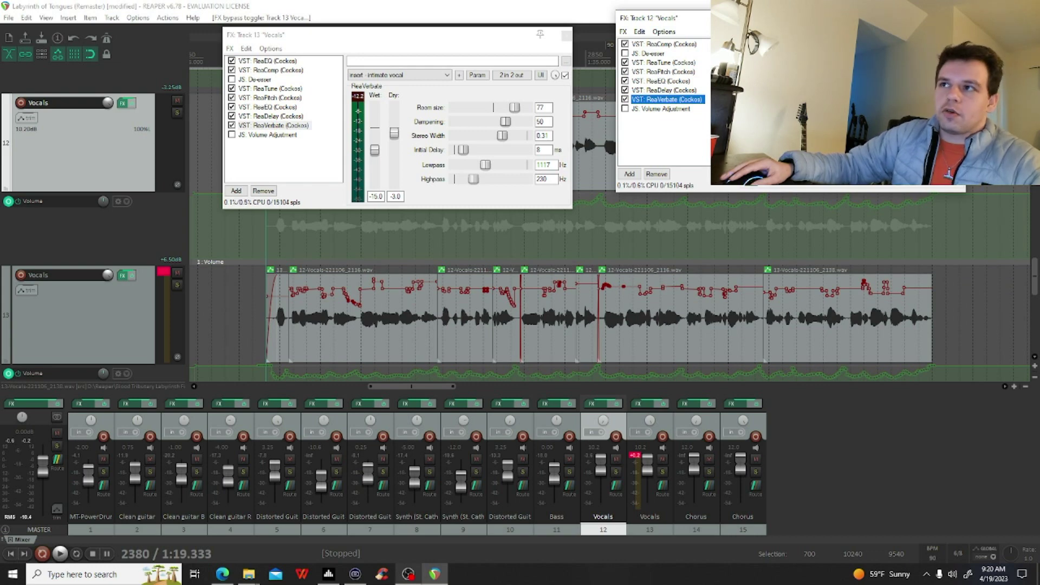
{"action": "left_click", "coordinate": [959, 19]}
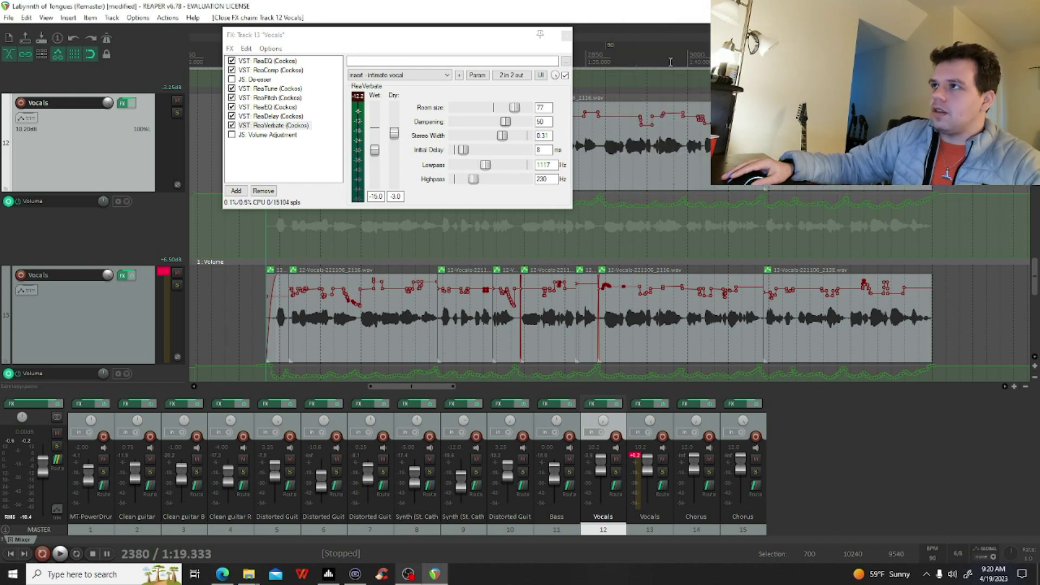
{"action": "left_click", "coordinate": [566, 37]}
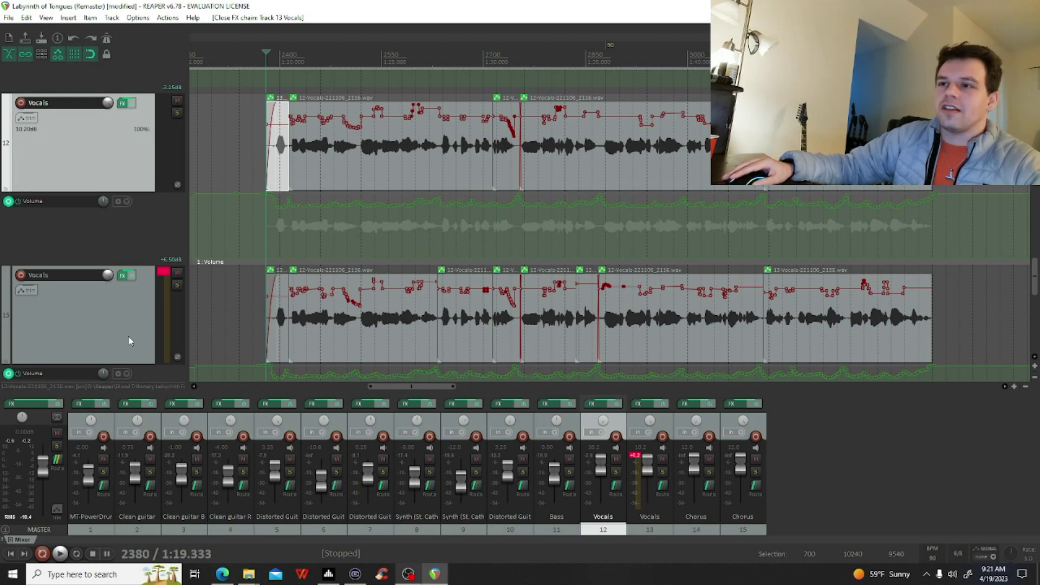
Step: Look over Vocals track 13, Chorus tracks 14 and 15 with their volume envelopes, and the synth, distorted guitar and bass tracks
{"action": "scroll", "coordinate": [114, 347], "scroll_direction": "down", "scroll_amount": 3}
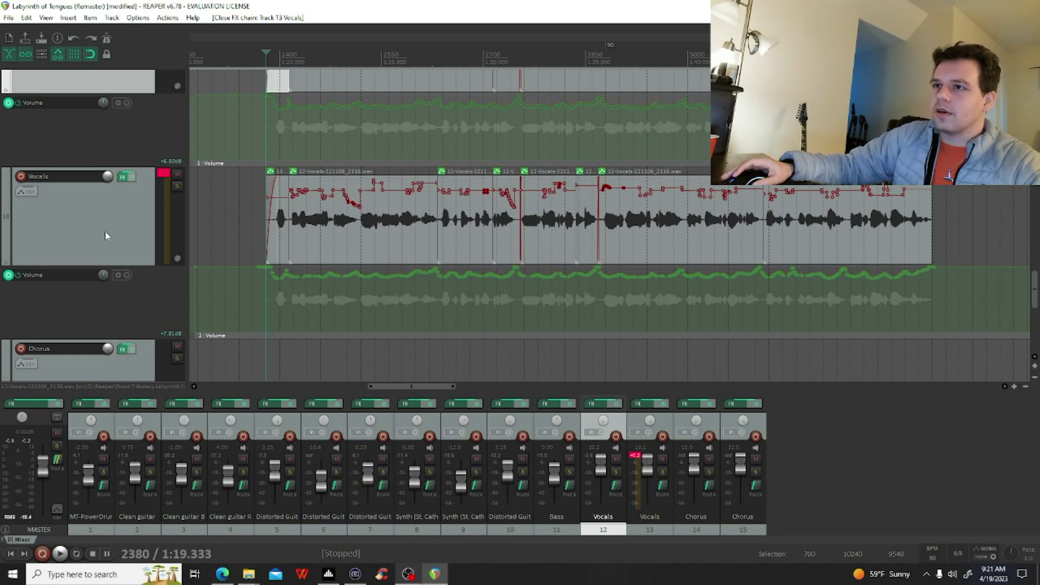
{"action": "scroll", "coordinate": [106, 233], "scroll_direction": "up", "scroll_amount": 5}
{"action": "scroll", "coordinate": [105, 209], "scroll_direction": "down", "scroll_amount": 5}
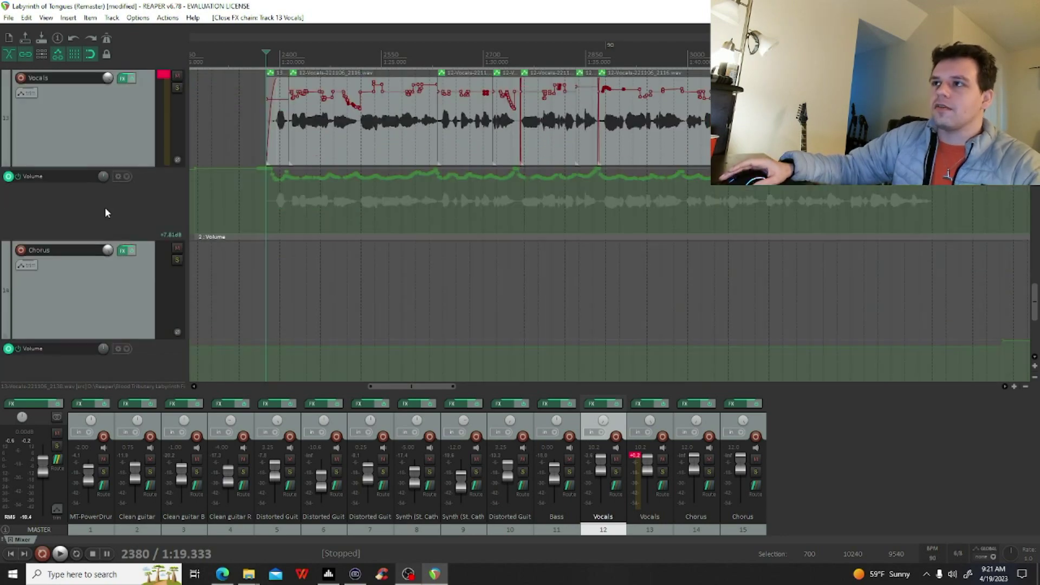
{"action": "scroll", "coordinate": [106, 209], "scroll_direction": "down", "scroll_amount": 3}
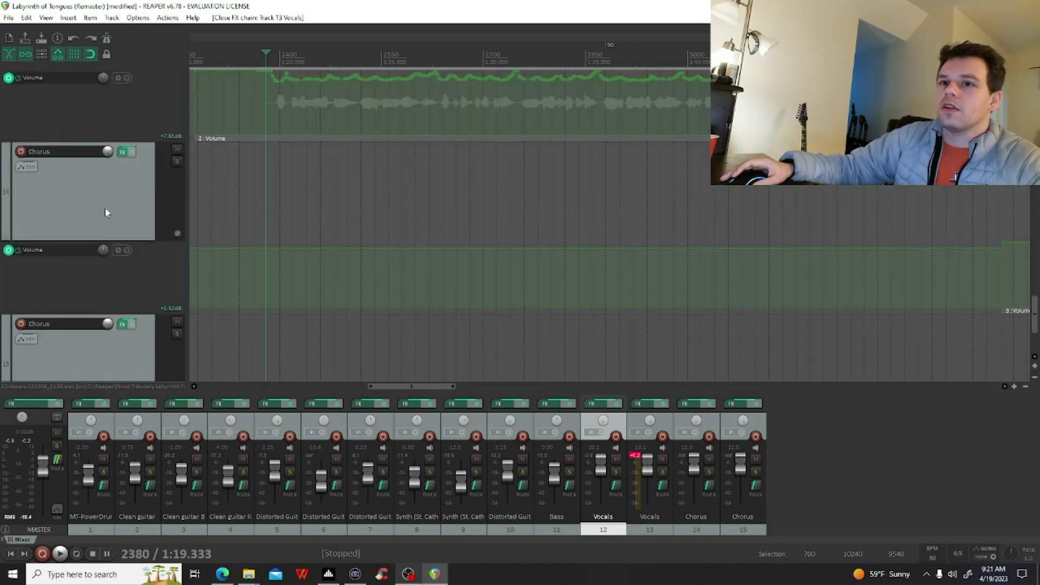
{"action": "scroll", "coordinate": [154, 232], "scroll_direction": "up", "scroll_amount": 8}
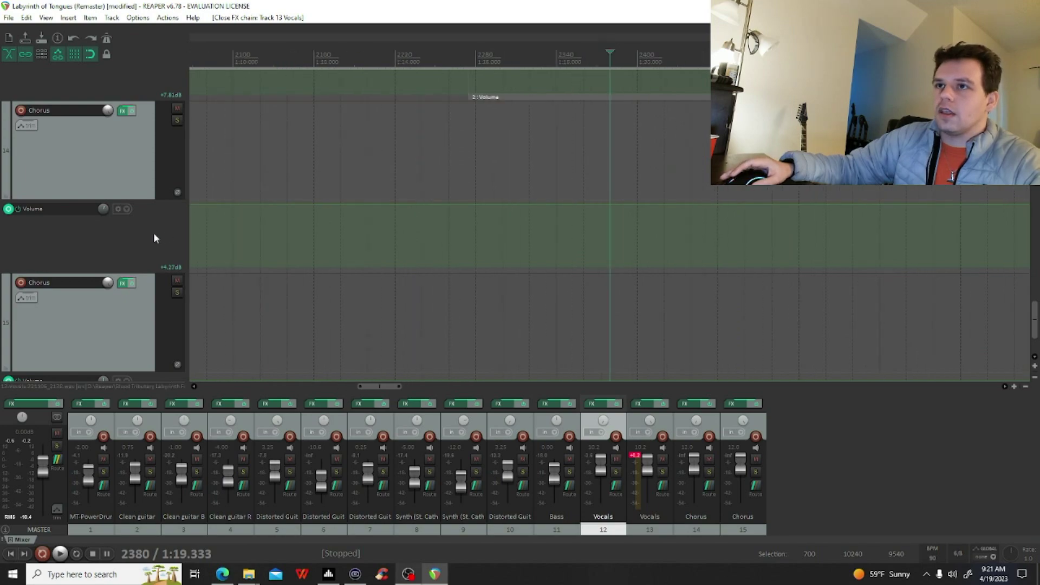
{"action": "scroll", "coordinate": [408, 235], "scroll_direction": "down", "scroll_amount": 2}
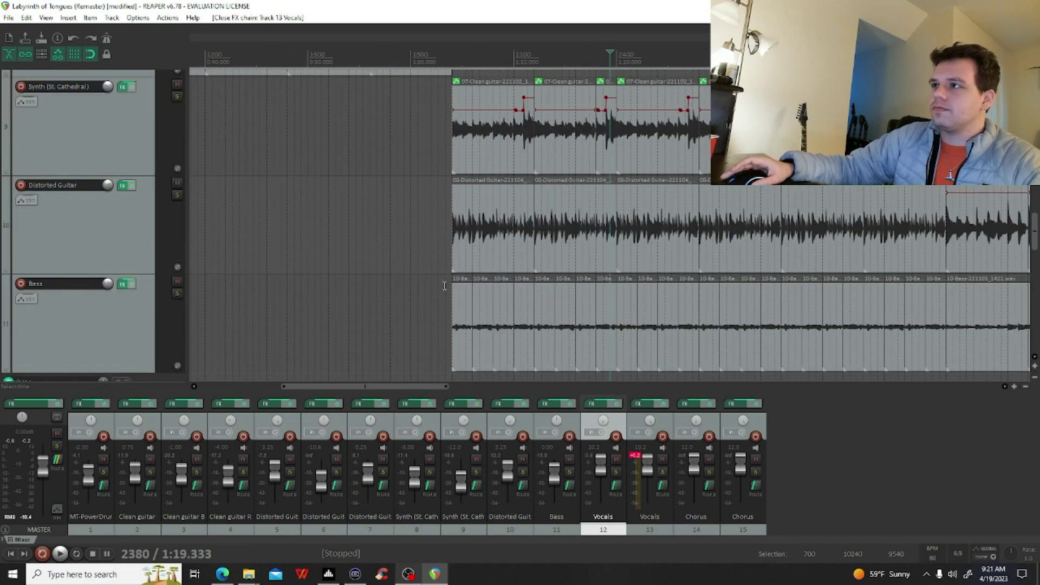
{"action": "scroll", "coordinate": [482, 307], "scroll_direction": "up", "scroll_amount": 1}
{"action": "scroll", "coordinate": [317, 218], "scroll_direction": "down", "scroll_amount": 3}
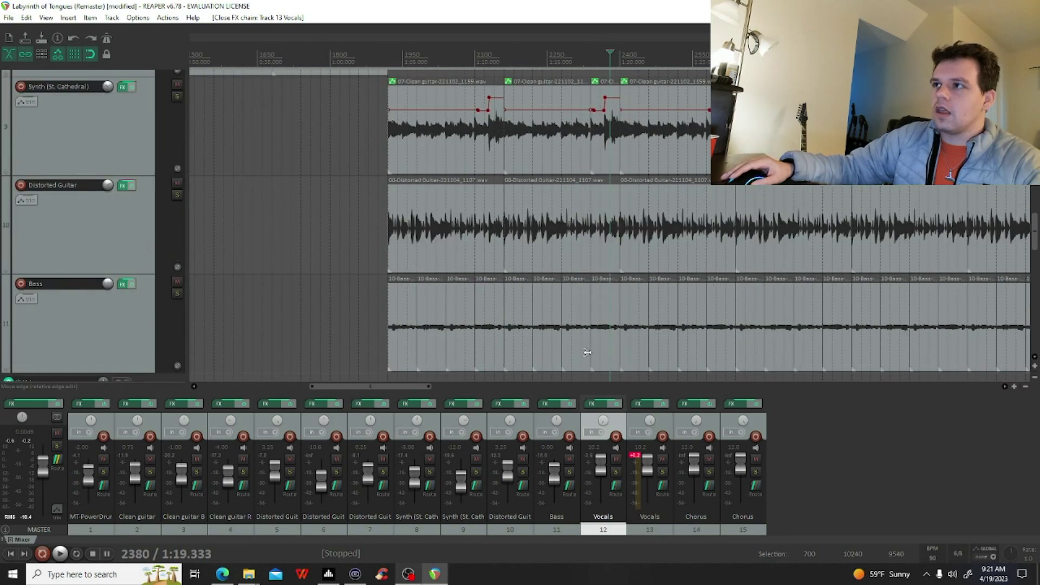
Step: Go further along the timeline, play the song briefly from 2:52, and stop
{"action": "scroll", "coordinate": [164, 311], "scroll_direction": "down", "scroll_amount": 3}
{"action": "left_click_drag", "start_coordinate": [381, 387], "coordinate": [644, 385]}
{"action": "scroll", "coordinate": [86, 195], "scroll_direction": "up", "scroll_amount": 4}
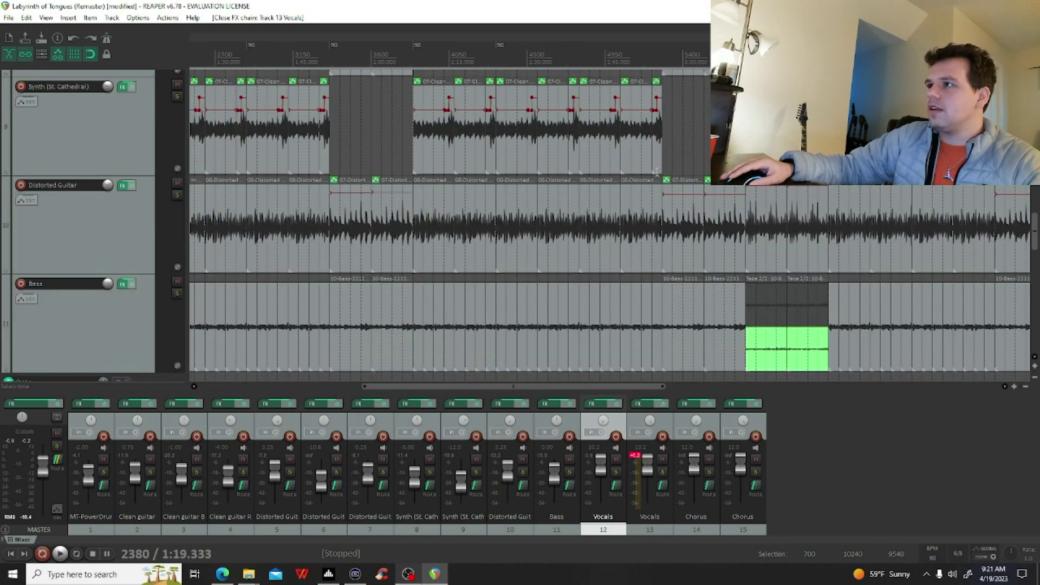
{"action": "left_click", "coordinate": [666, 153]}
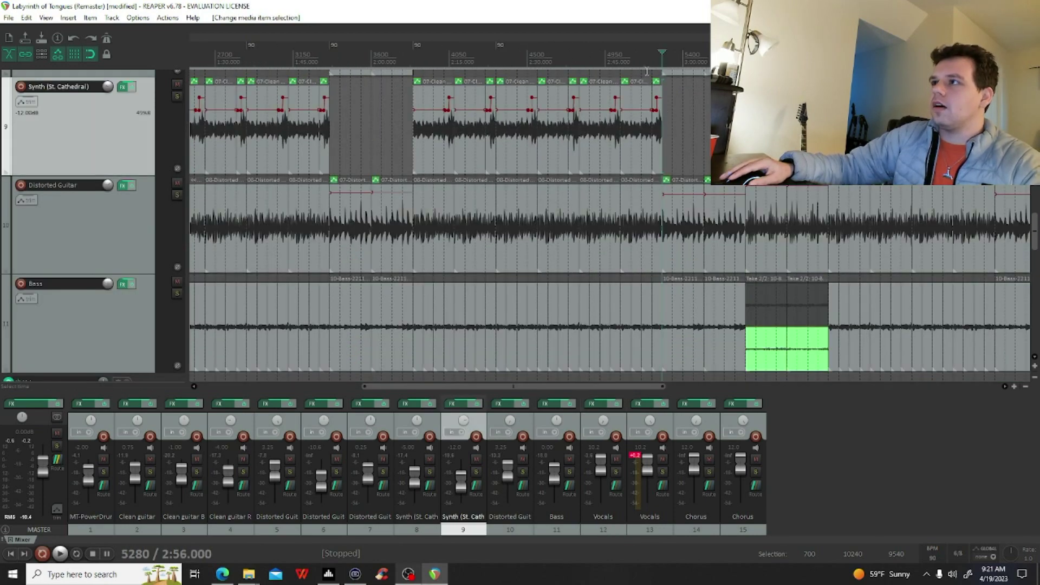
{"action": "left_click", "coordinate": [642, 76]}
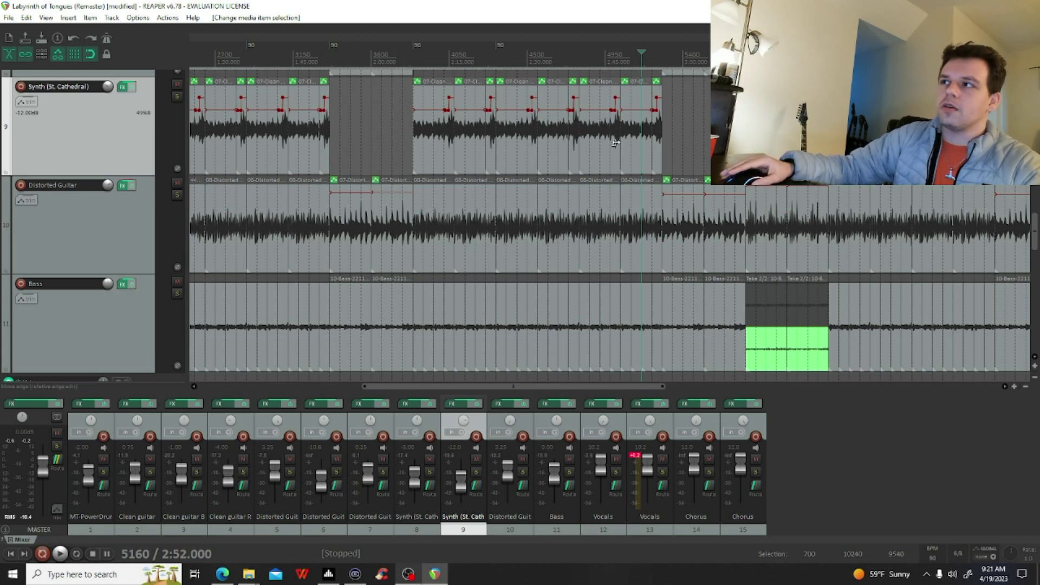
{"action": "key", "text": "space"}
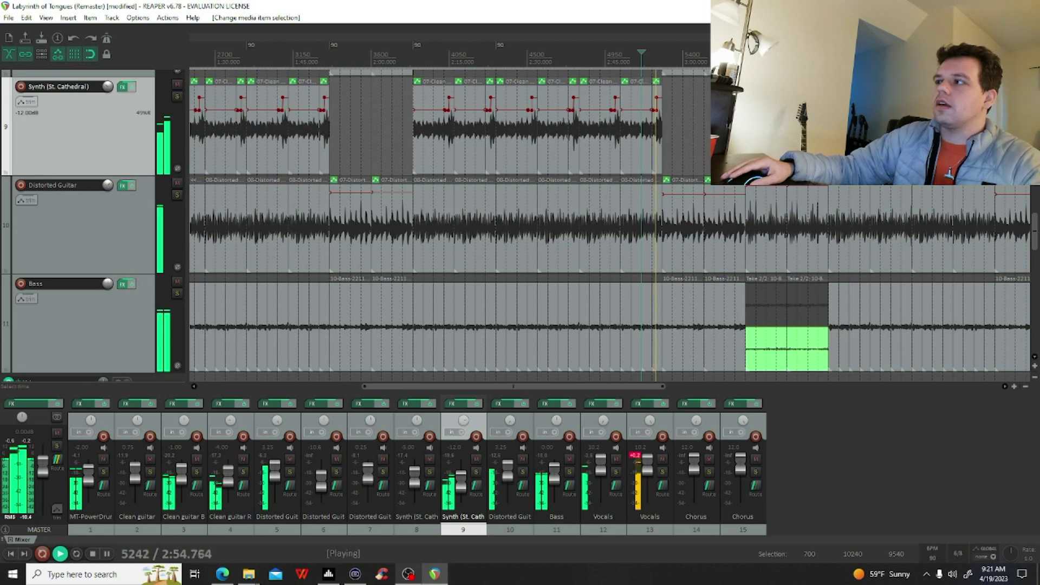
{"action": "key", "text": "space"}
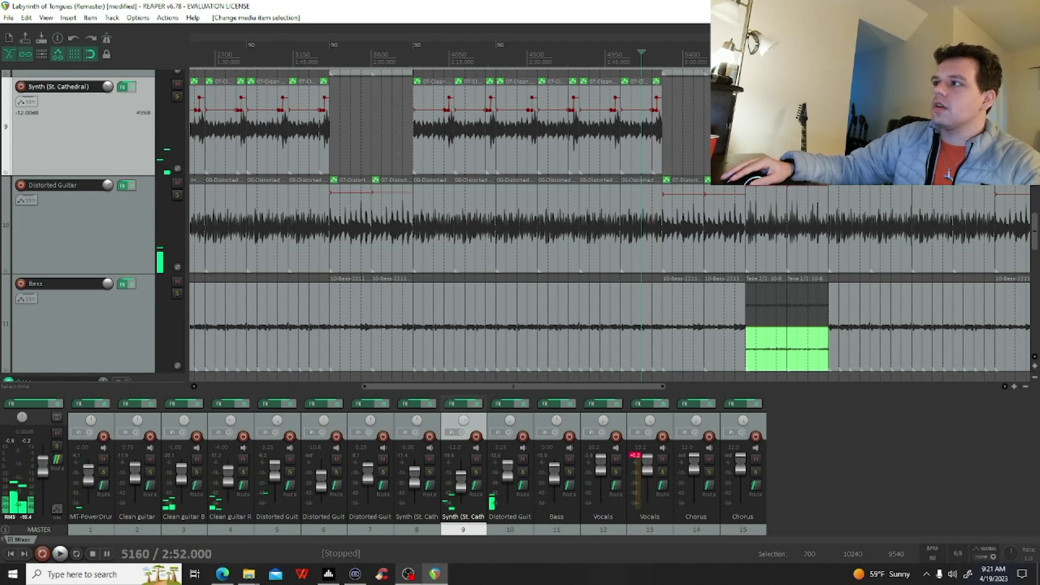
Step: Play a short excerpt from near the end of the highlighted alternate bass take, and stop
{"action": "left_click", "coordinate": [828, 56]}
{"action": "left_click", "coordinate": [818, 57]}
{"action": "key", "text": "space"}
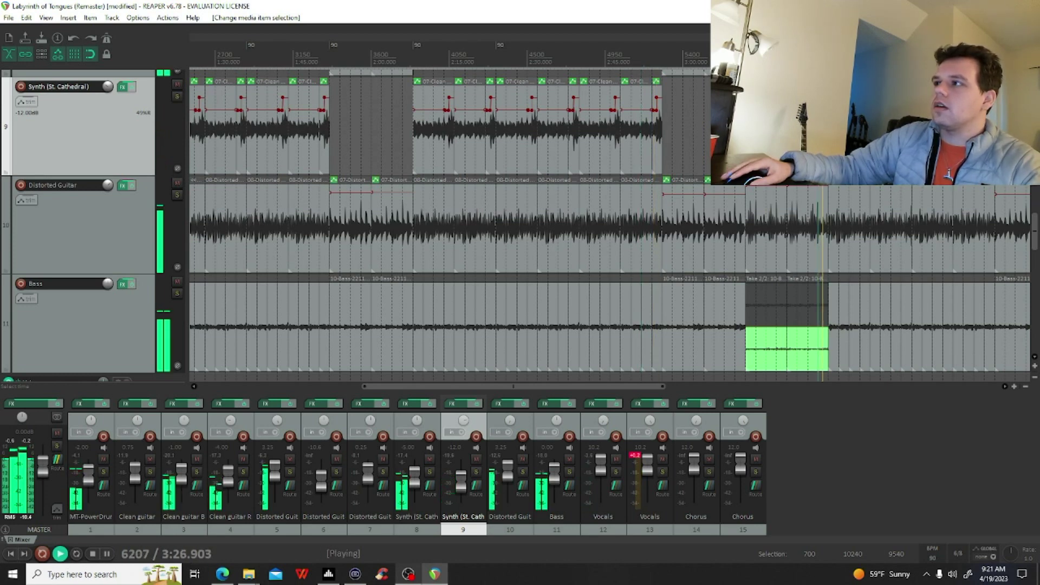
{"action": "key", "text": "space"}
Step: Play the song from 3:10 through the alternate bass take section while watching the mixer levels, and stop
{"action": "left_click", "coordinate": [735, 57]}
{"action": "key", "text": "space"}
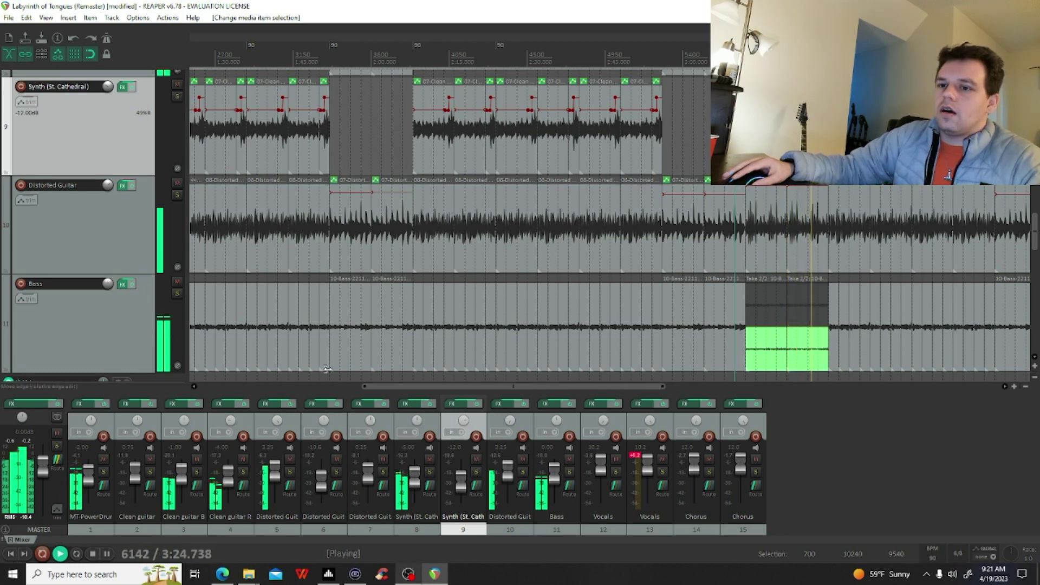
{"action": "mouse_move", "coordinate": [276, 424]}
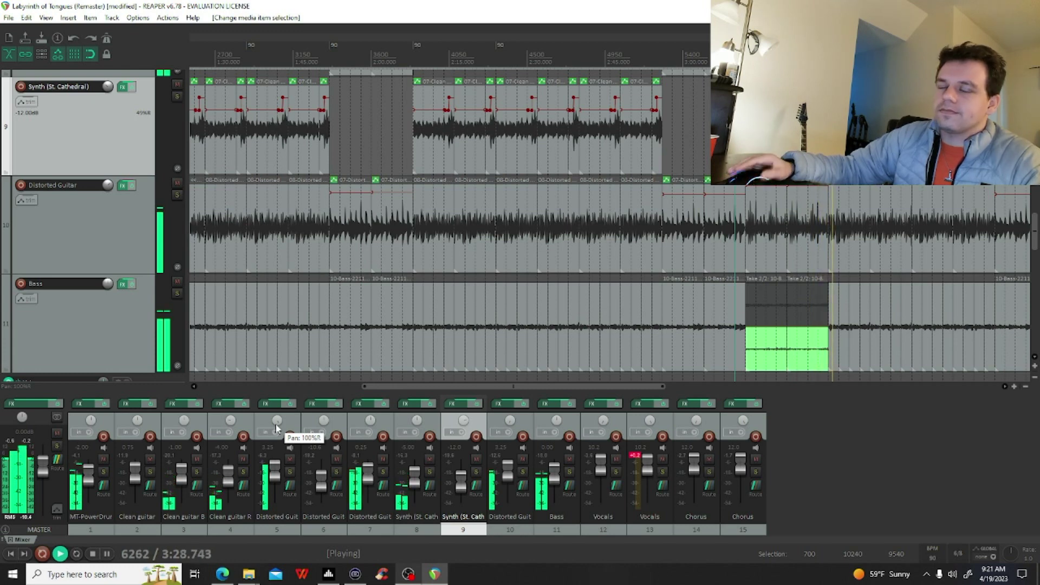
{"action": "mouse_move", "coordinate": [185, 494]}
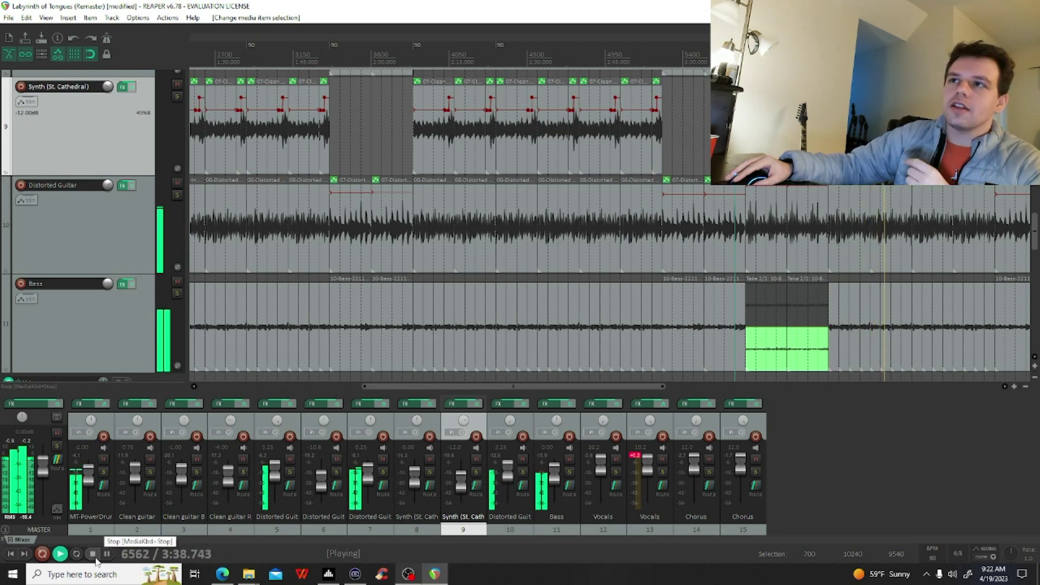
{"action": "left_click", "coordinate": [95, 558]}
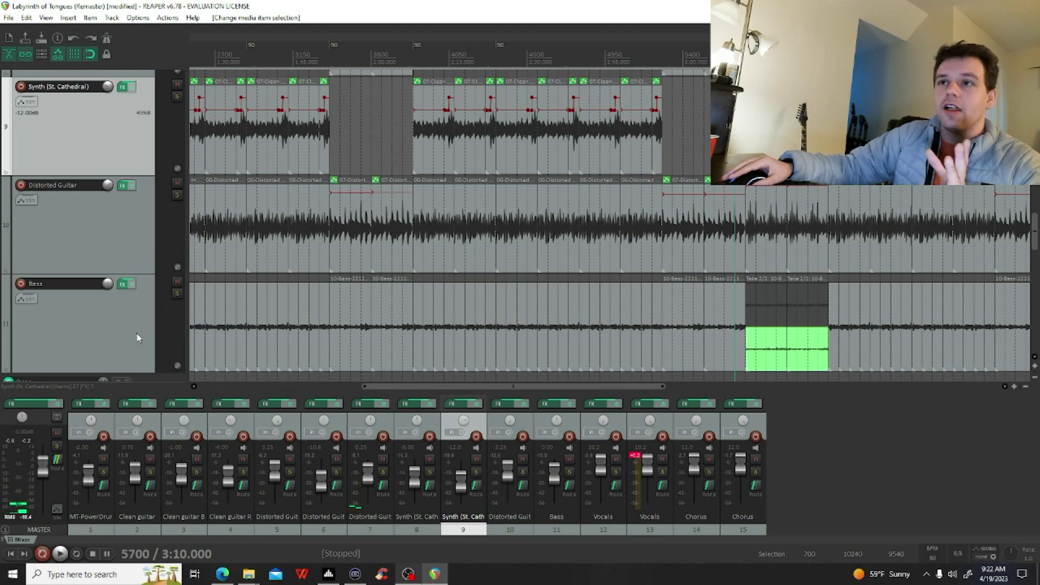
Step: Open the master track's effects chain and examine the settings of ReaEQ bands 6, 2 and 3
{"action": "scroll", "coordinate": [136, 333], "scroll_direction": "down", "scroll_amount": 6}
{"action": "scroll", "coordinate": [136, 333], "scroll_direction": "up", "scroll_amount": 4}
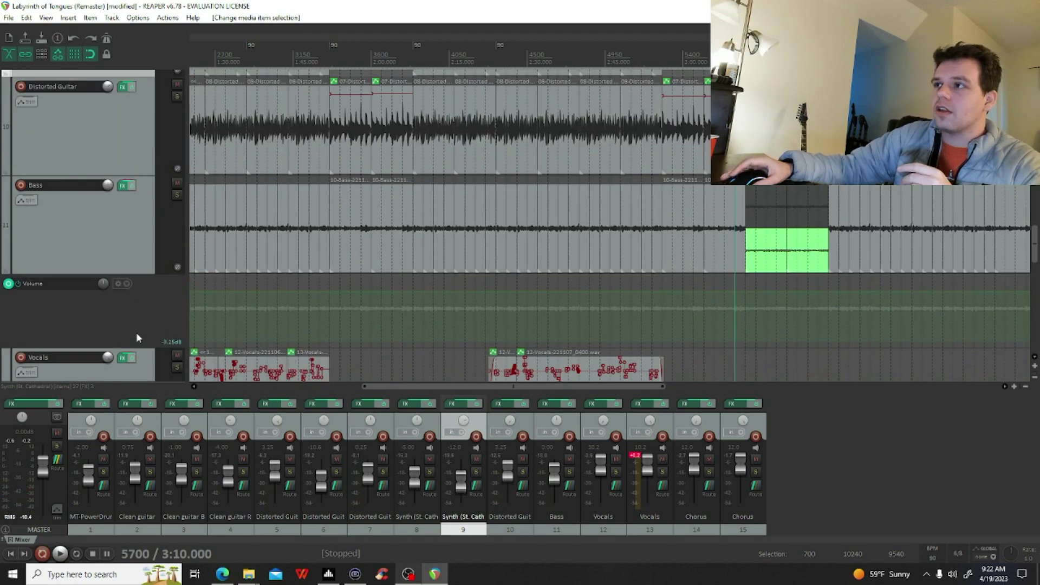
{"action": "scroll", "coordinate": [137, 337], "scroll_direction": "up", "scroll_amount": 10}
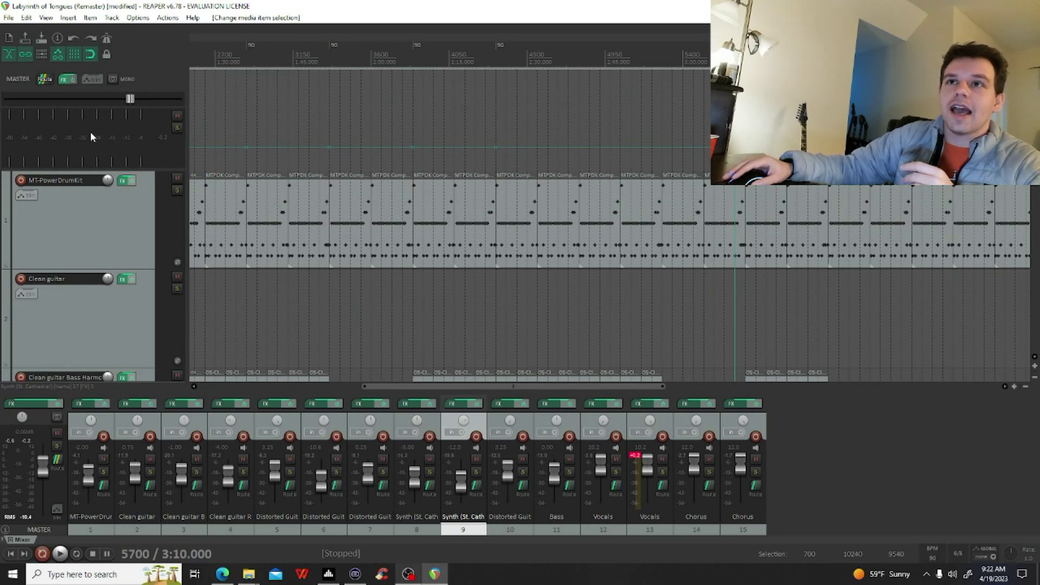
{"action": "left_click", "coordinate": [65, 80]}
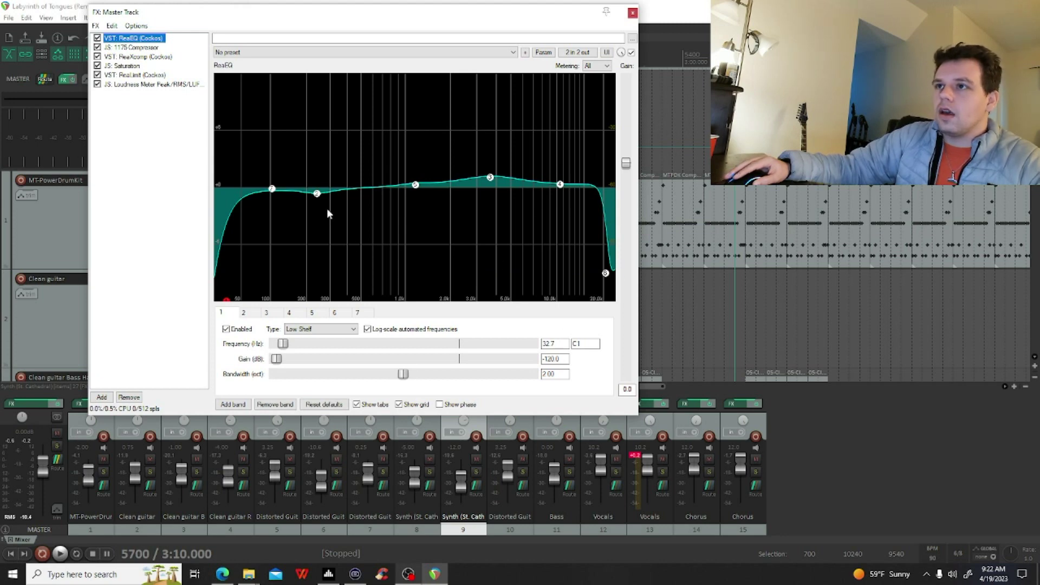
{"action": "left_click", "coordinate": [605, 273]}
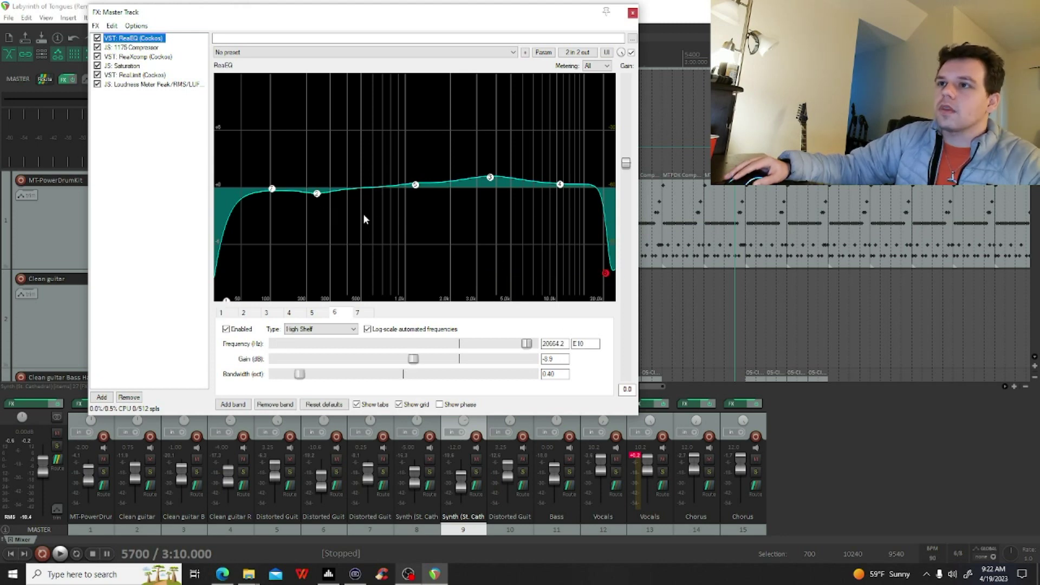
{"action": "left_click", "coordinate": [317, 194]}
{"action": "left_click", "coordinate": [490, 178]}
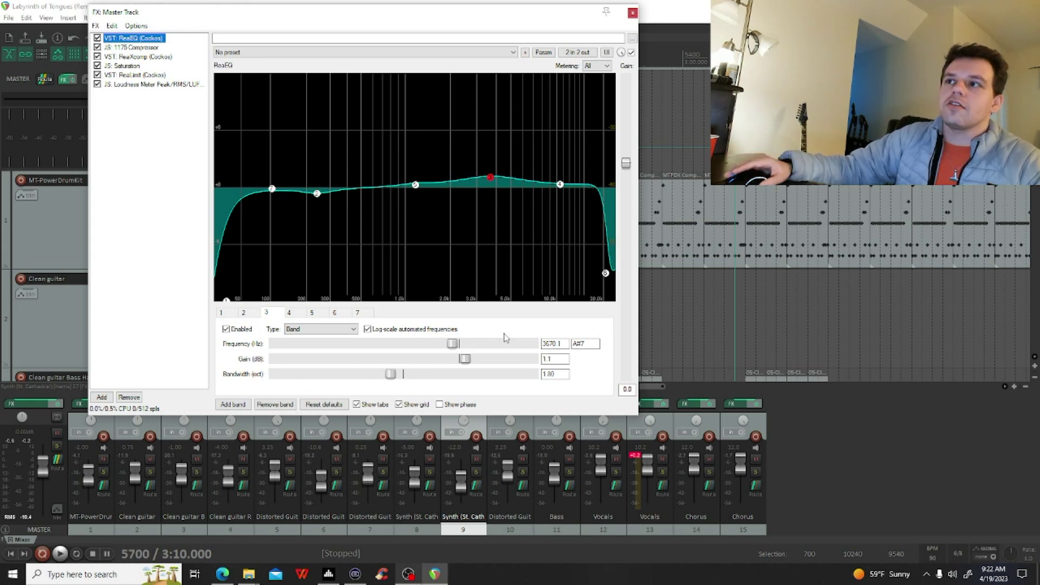
{"action": "left_click", "coordinate": [316, 195]}
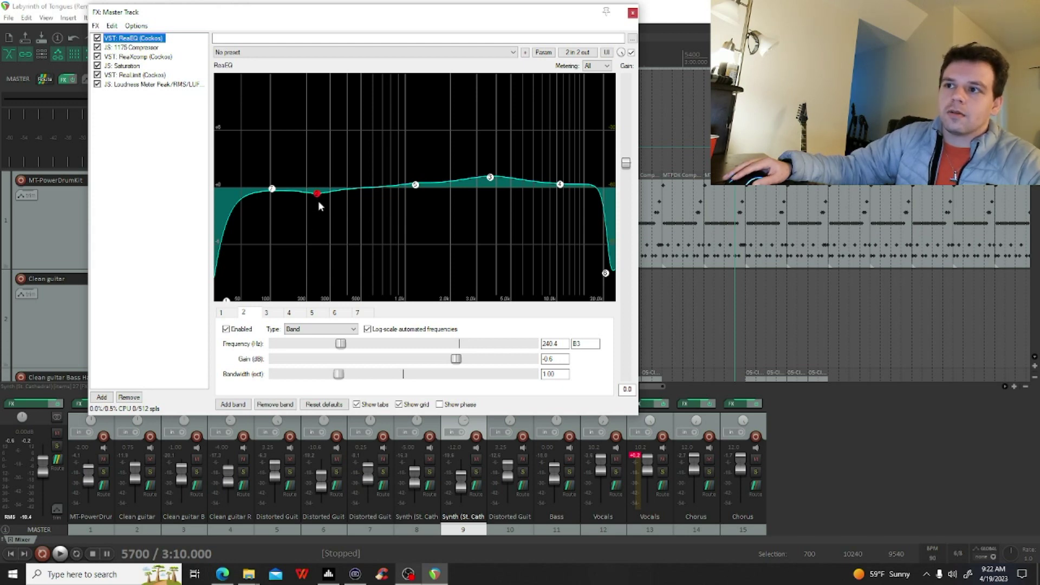
{"action": "left_click", "coordinate": [491, 184]}
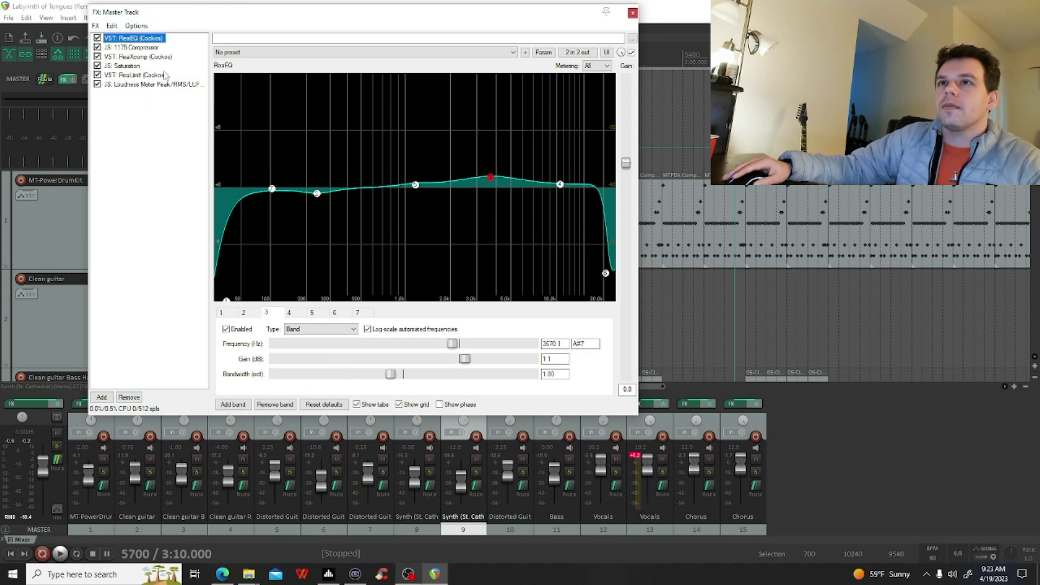
Step: Show the master track's 1175 Compressor settings, bring up the list of effects available to add, and dismiss it
{"action": "left_click", "coordinate": [130, 48]}
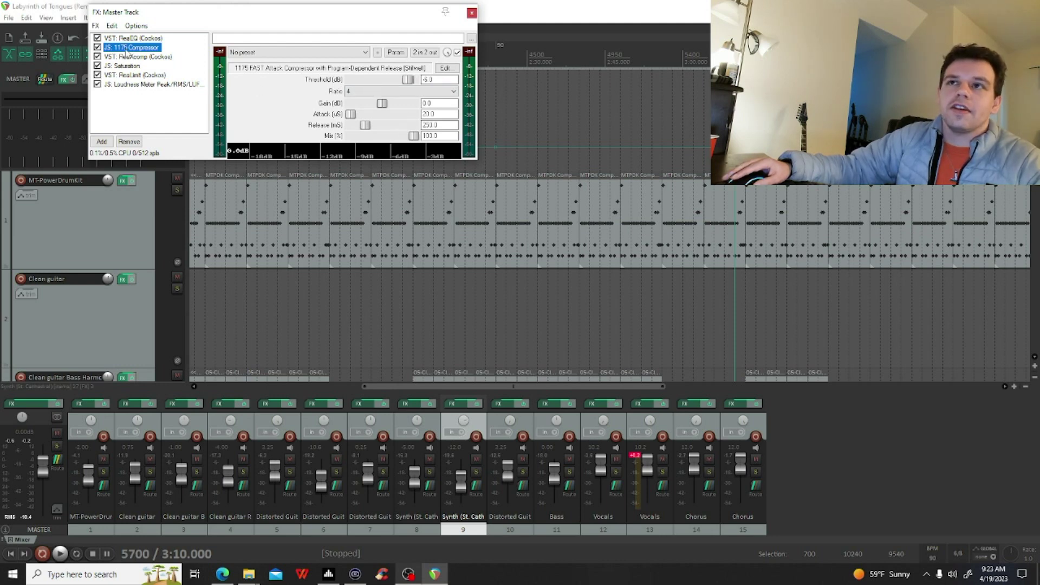
{"action": "left_click", "coordinate": [106, 144]}
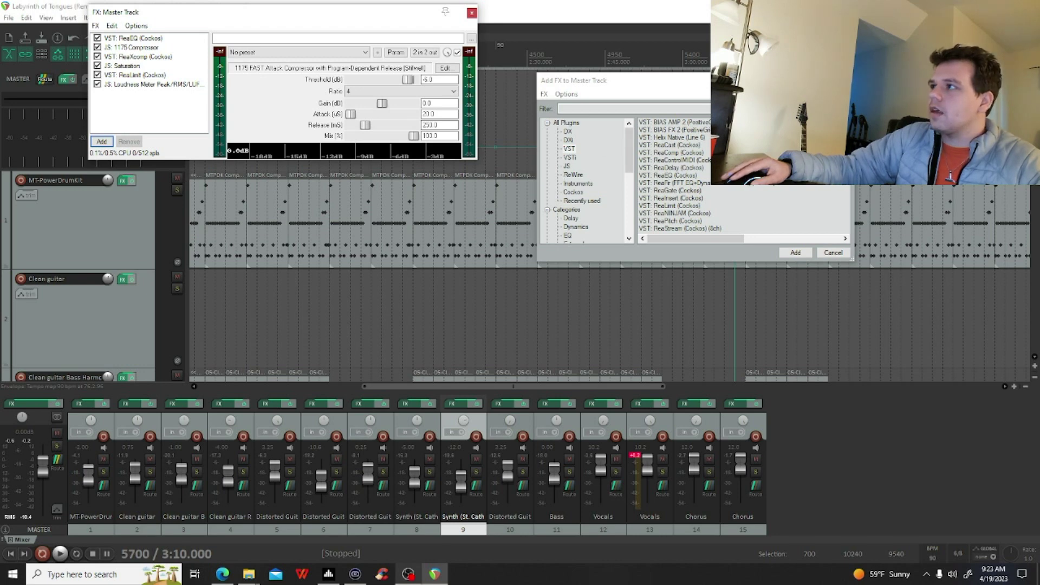
{"action": "left_click", "coordinate": [495, 104]}
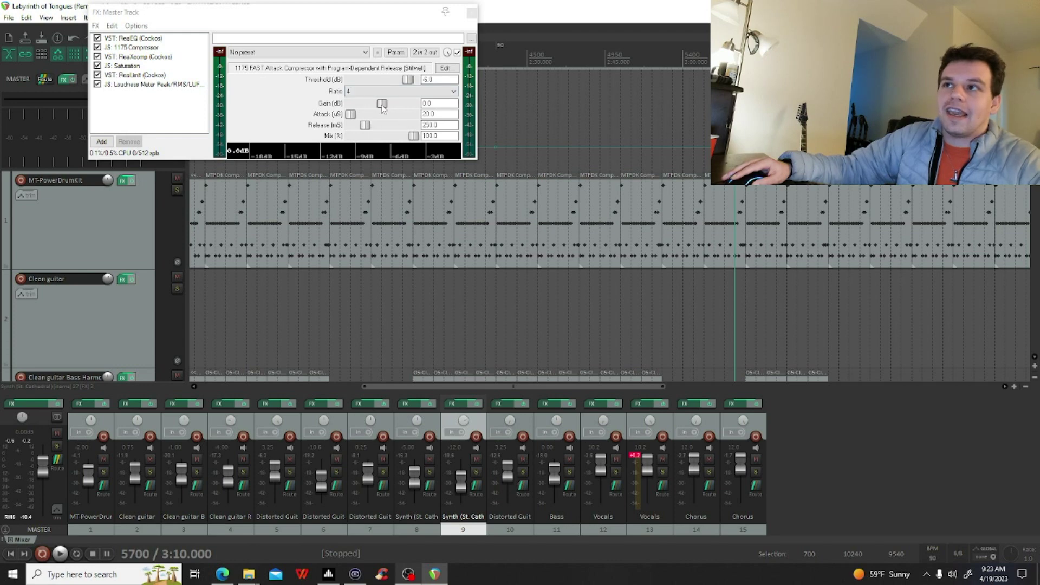
Step: Show the master's ReaXcomp during playback, try a band 1 threshold of -21.5 dB, undo it, and stop
{"action": "left_click", "coordinate": [140, 57]}
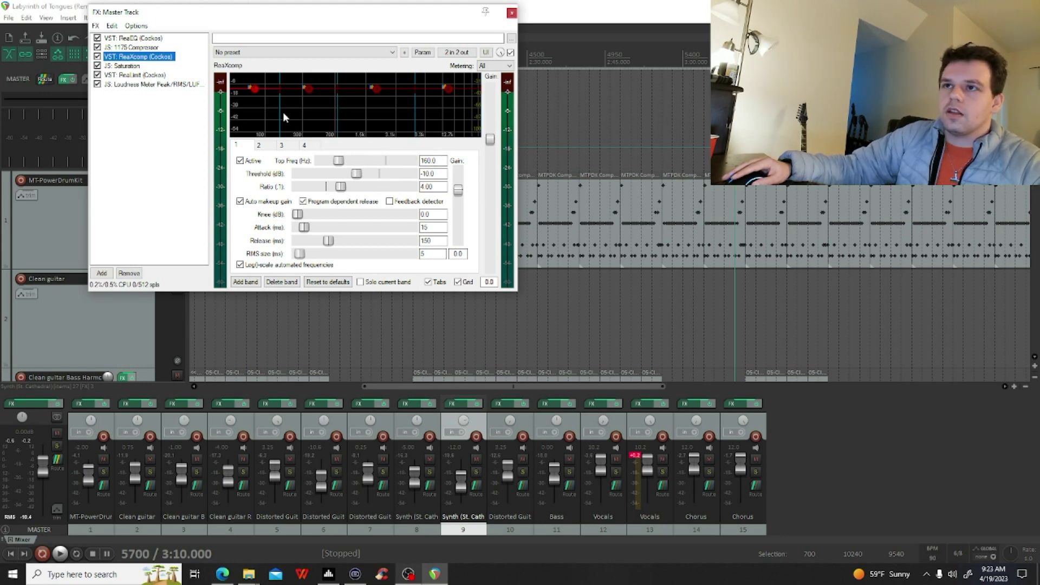
{"action": "key", "text": "space"}
{"action": "mouse_move", "coordinate": [254, 88]}
{"action": "left_mouse_down"}
{"action": "mouse_move", "coordinate": [255, 133]}
{"action": "mouse_move", "coordinate": [254, 105]}
{"action": "left_mouse_up"}
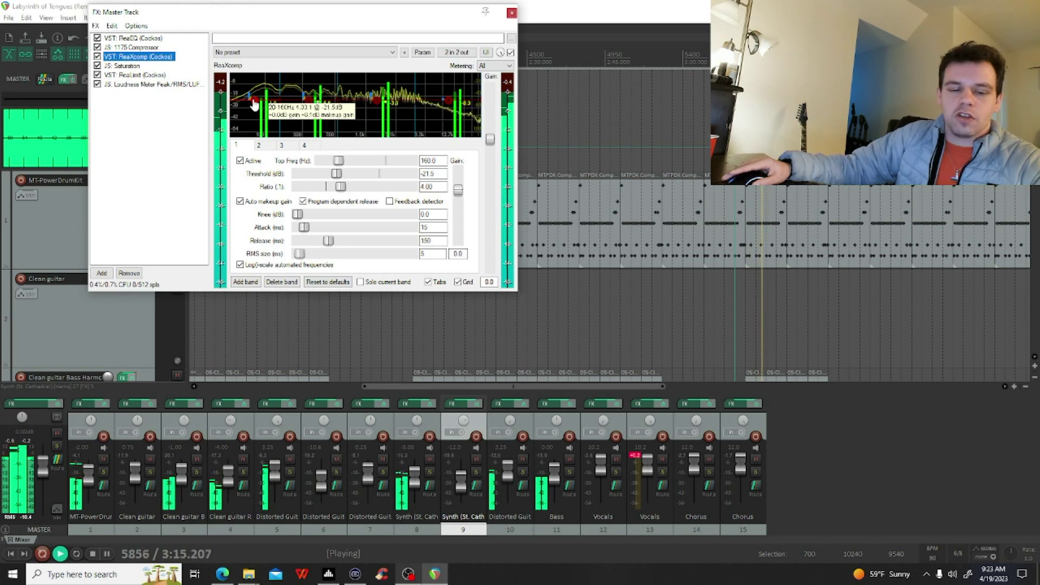
{"action": "key", "text": "ctrl+z"}
{"action": "key", "text": "ctrl+z"}
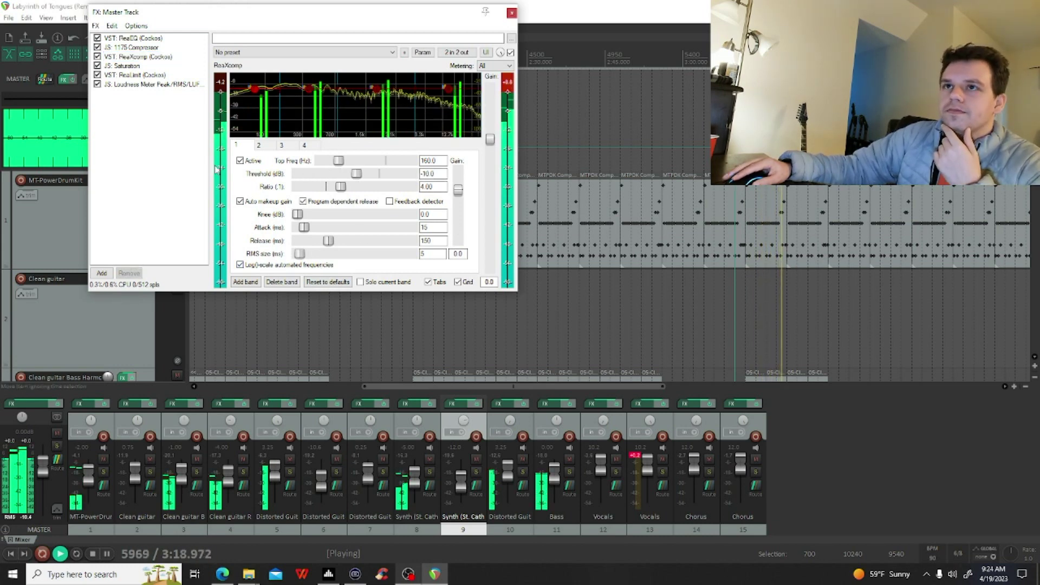
{"action": "left_click", "coordinate": [98, 553]}
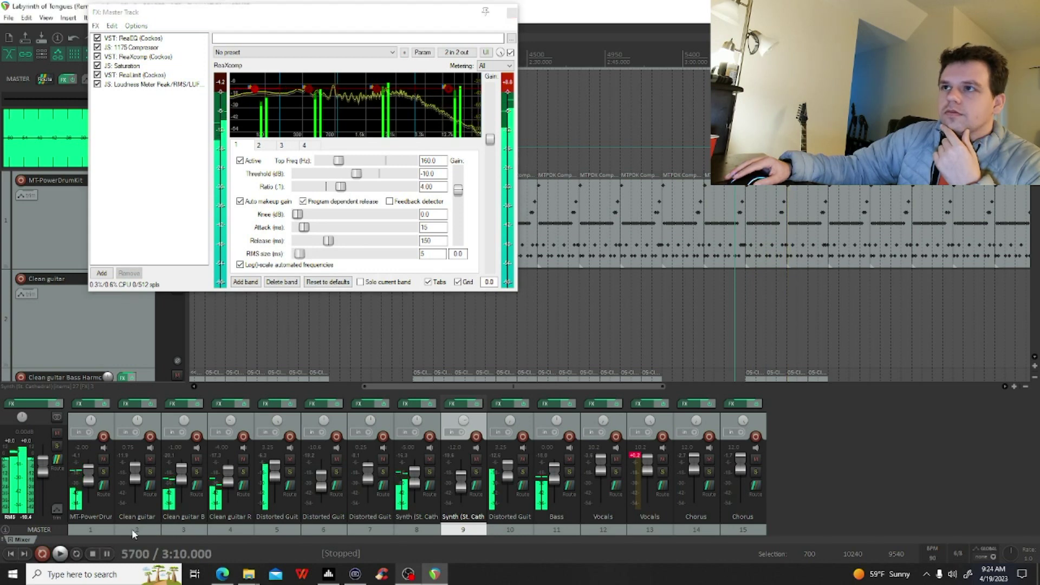
Step: Examine the threshold, ratio and frequency settings of ReaXcomp bands 2, 3 and 4 on the master track
{"action": "left_click", "coordinate": [307, 91]}
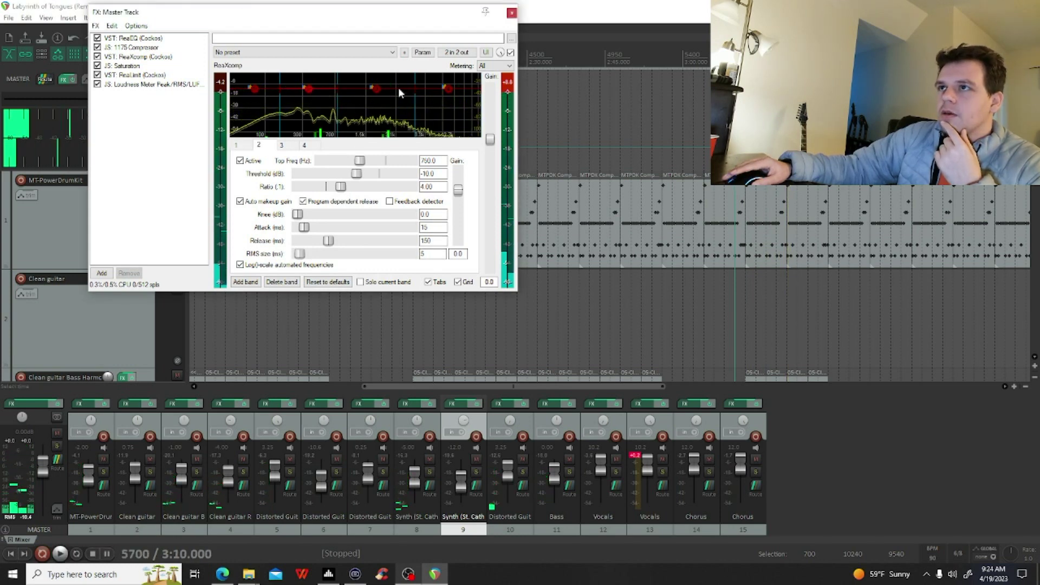
{"action": "left_click", "coordinate": [378, 90]}
{"action": "left_click", "coordinate": [447, 93]}
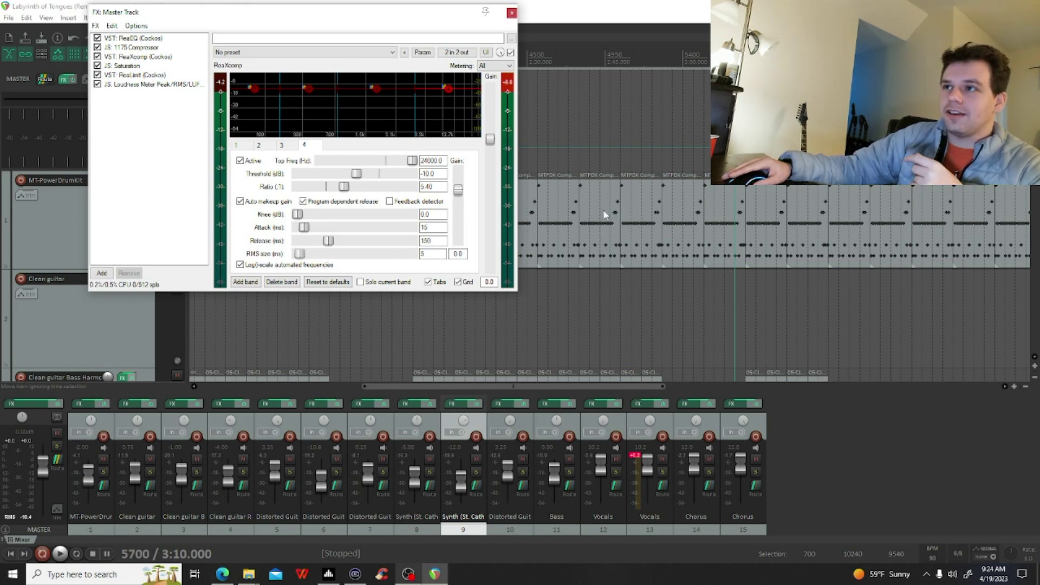
{"action": "left_click", "coordinate": [376, 89]}
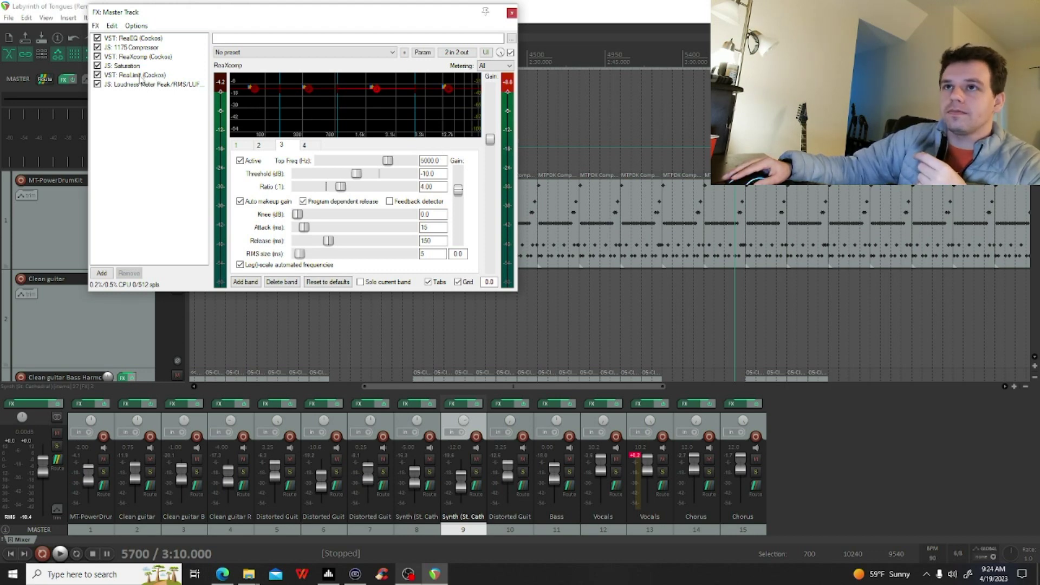
Step: Show the Saturation and ReaLimit settings in the master track's effects chain
{"action": "left_click", "coordinate": [121, 66]}
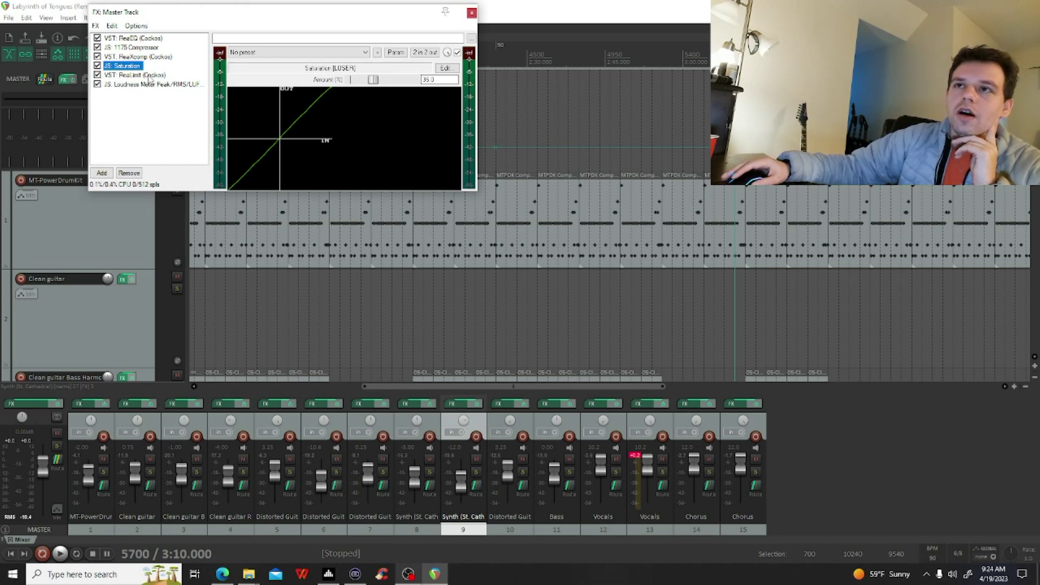
{"action": "left_click", "coordinate": [150, 77]}
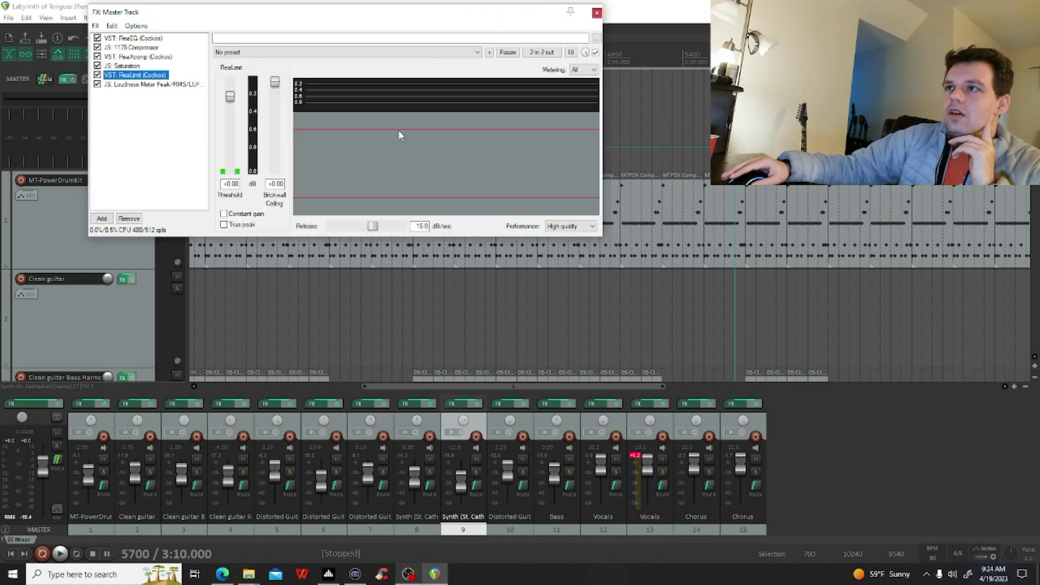
Step: Show the master track's Loudness Meter while the song plays, stop playback, and close the master effects chain
{"action": "left_click", "coordinate": [145, 85]}
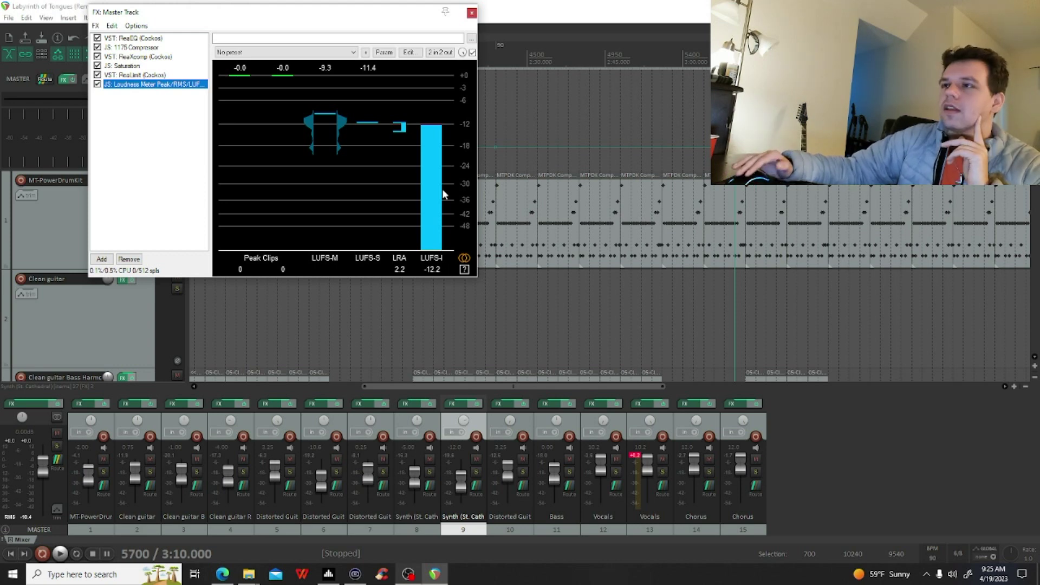
{"action": "key", "text": "space"}
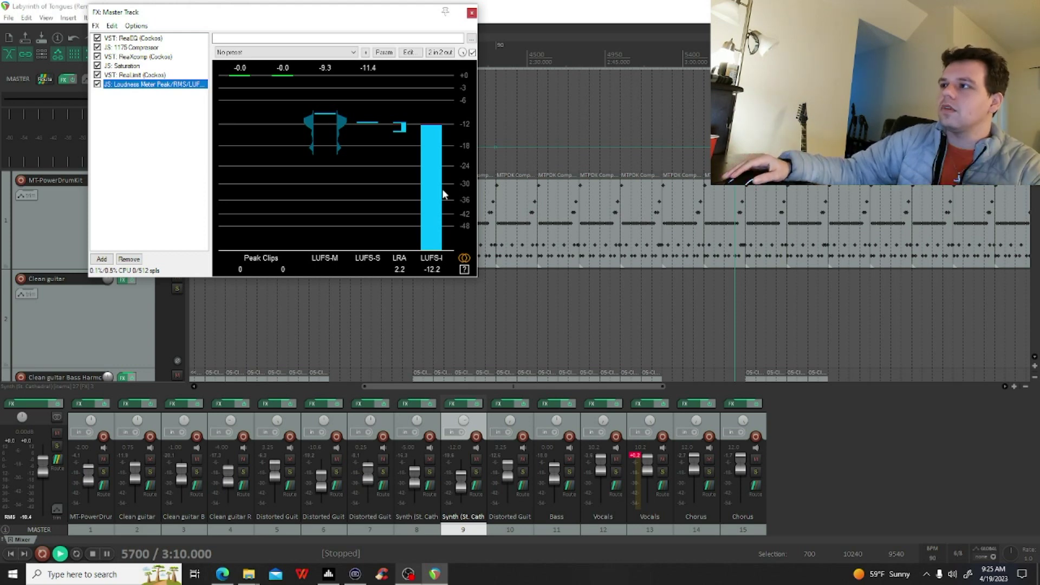
{"action": "scroll", "coordinate": [87, 330], "scroll_direction": "down", "scroll_amount": 5}
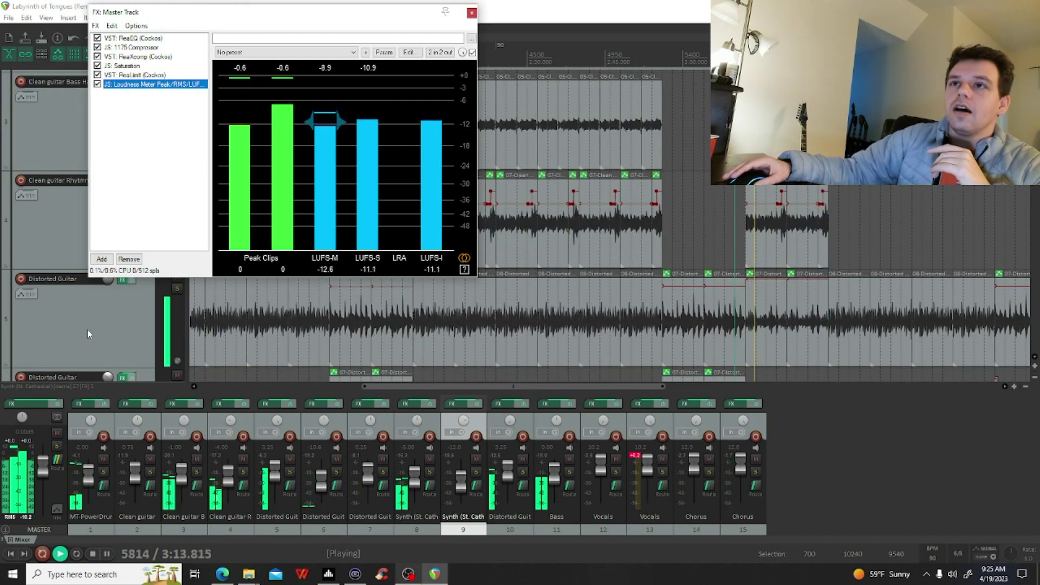
{"action": "key", "text": "space"}
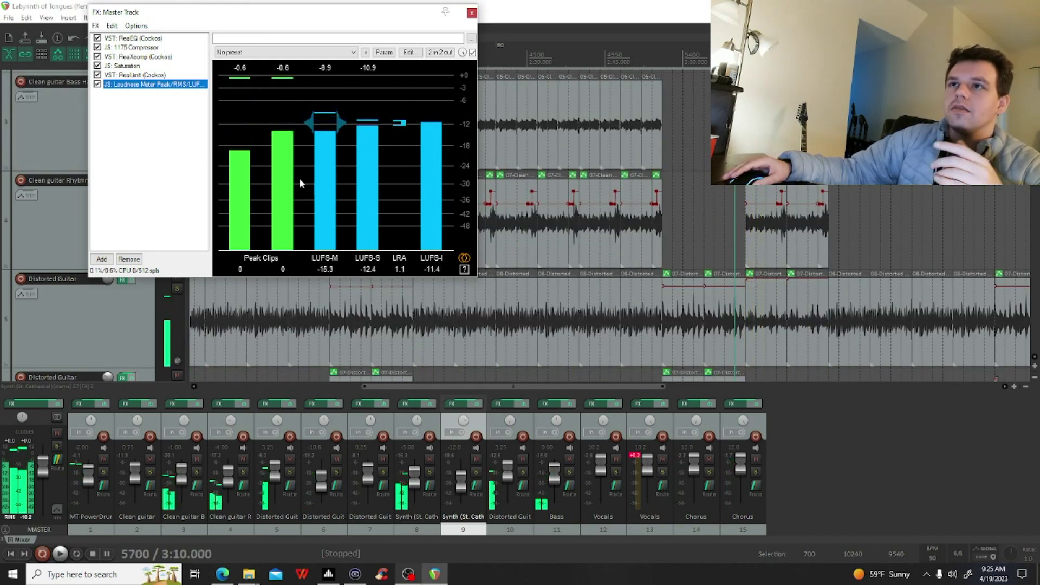
{"action": "left_click", "coordinate": [471, 12]}
Step: Show the project's Render to File settings and dismiss them without rendering
{"action": "left_click", "coordinate": [8, 17]}
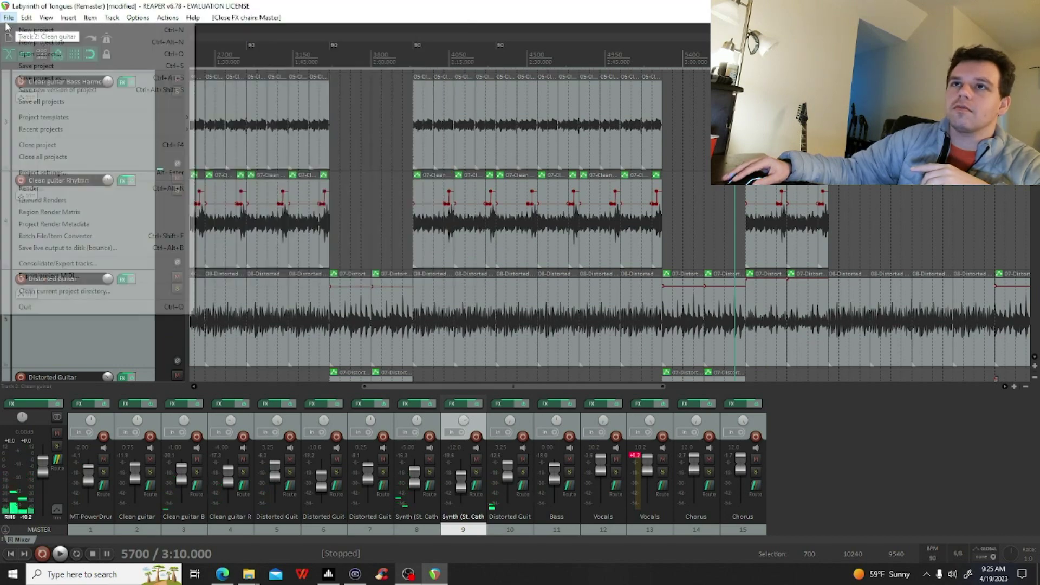
{"action": "left_click", "coordinate": [87, 188]}
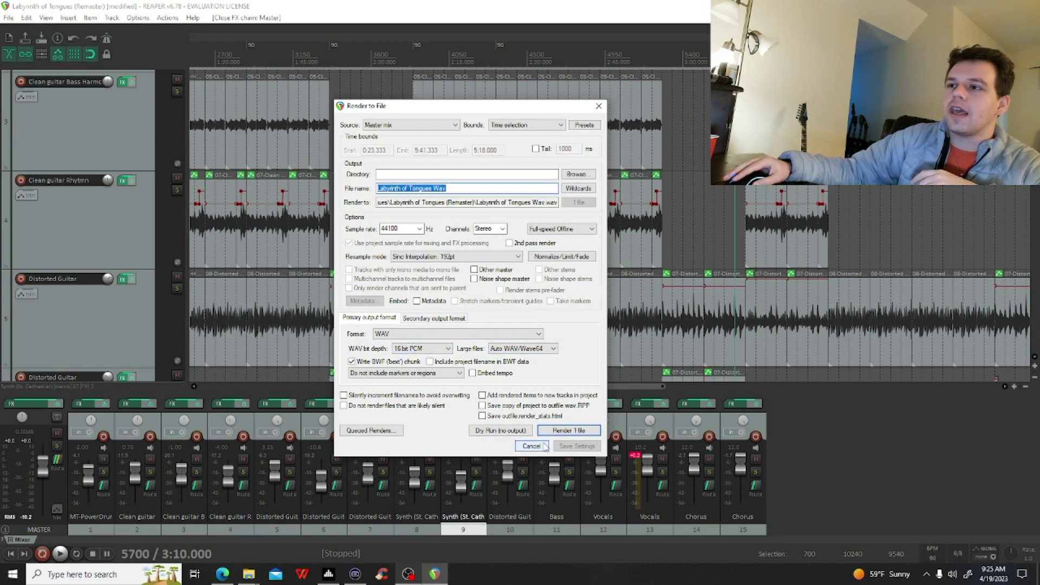
{"action": "left_click", "coordinate": [531, 446]}
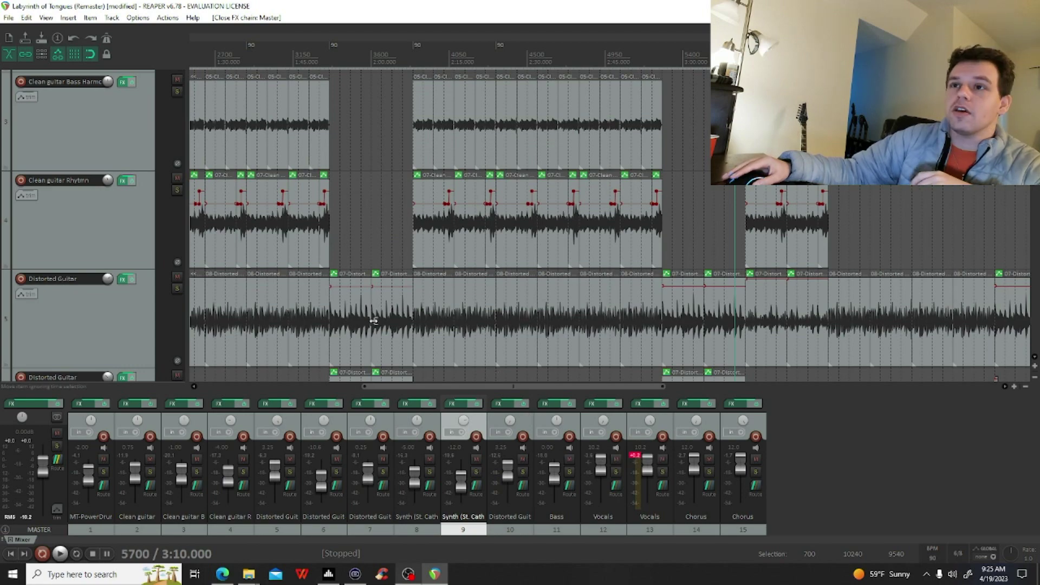
{"action": "scroll", "coordinate": [119, 246], "scroll_direction": "down", "scroll_amount": 3}
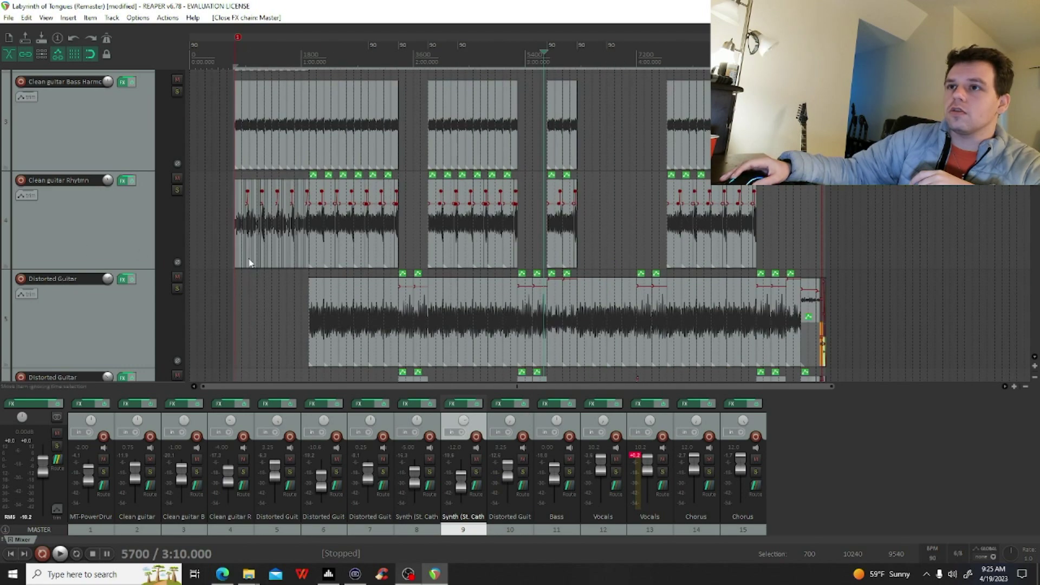
{"action": "scroll", "coordinate": [118, 323], "scroll_direction": "up", "scroll_amount": 6}
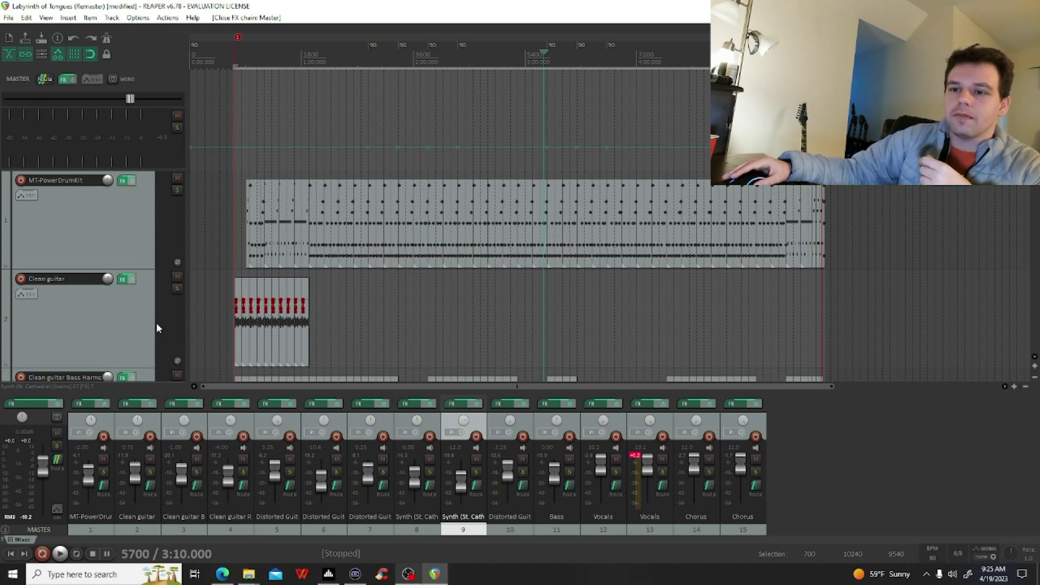
{"action": "scroll", "coordinate": [157, 324], "scroll_direction": "down", "scroll_amount": 4}
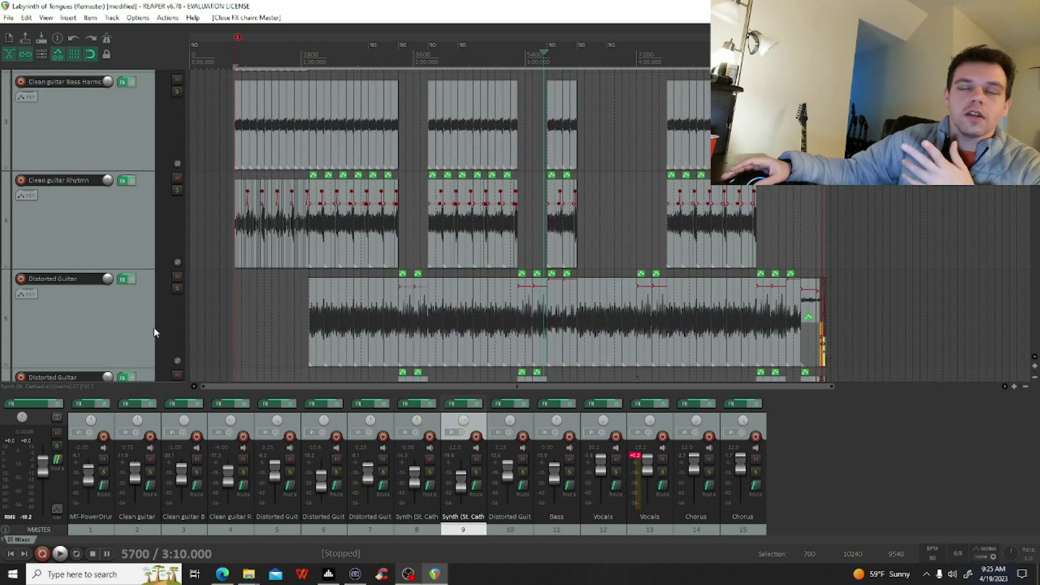